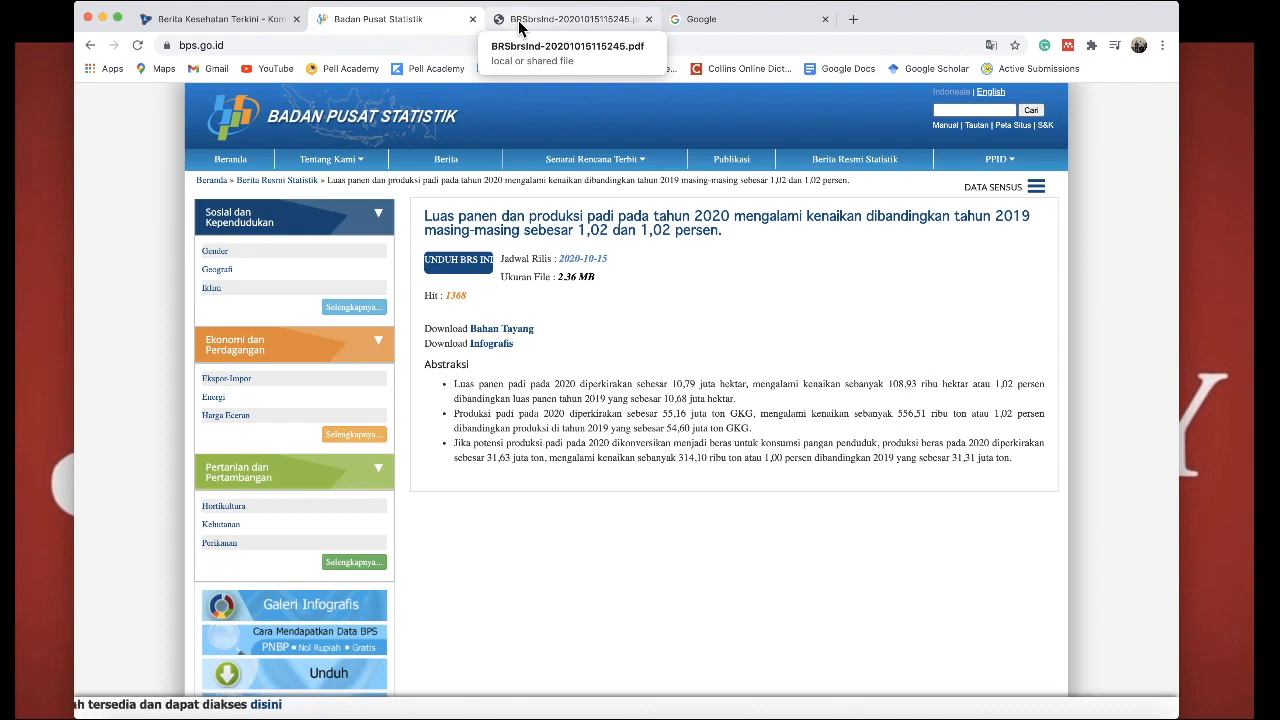
# - Search Google for "extension" and open the Extensions page of the Chrome Web Store
pyautogui.click(718, 32)
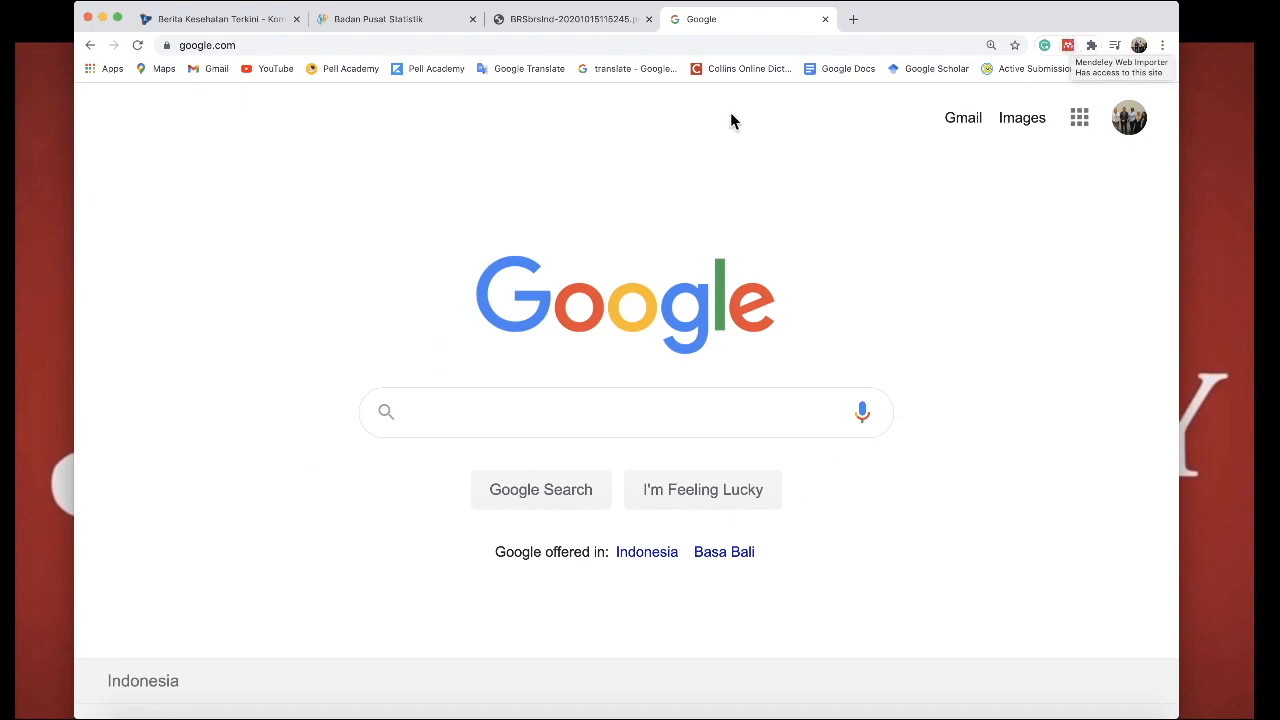
pyautogui.write('ex')
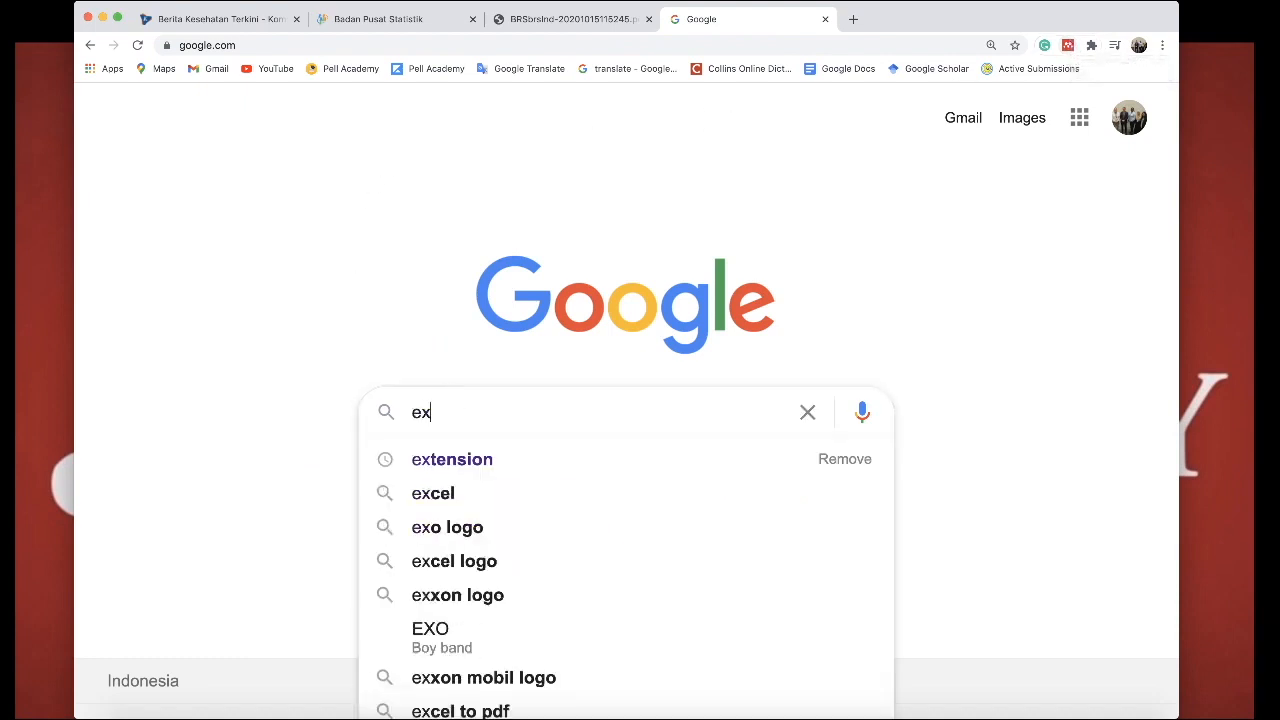
pyautogui.press('Down')
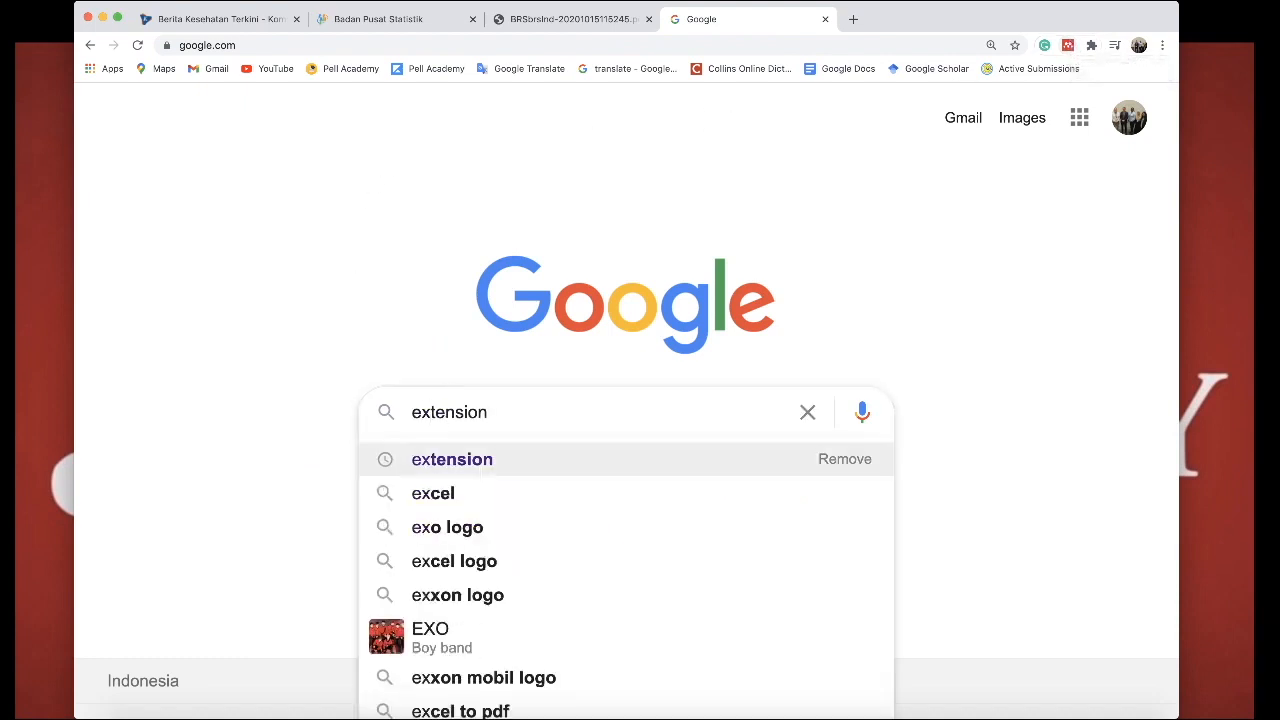
pyautogui.press('Return')
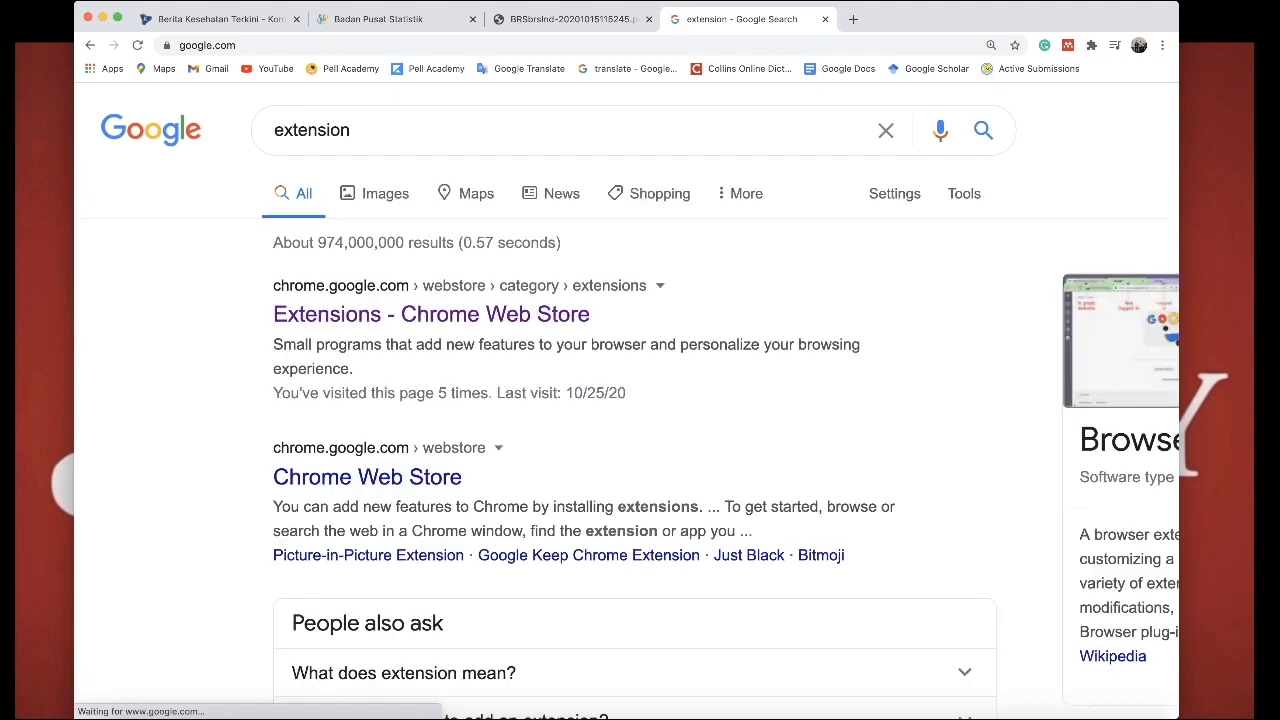
pyautogui.click(382, 320)
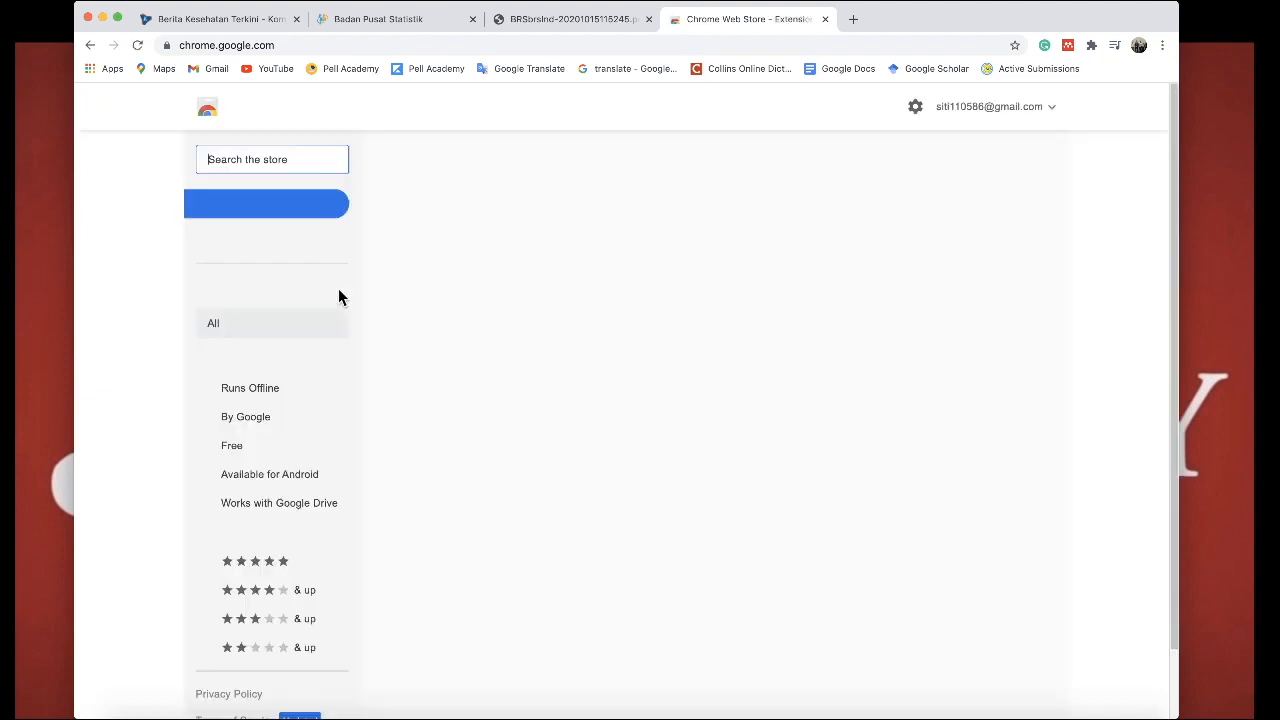
# - Search the store for "mendeley web importer" and view the Mendeley Web Importer extension's page
pyautogui.click(269, 159)
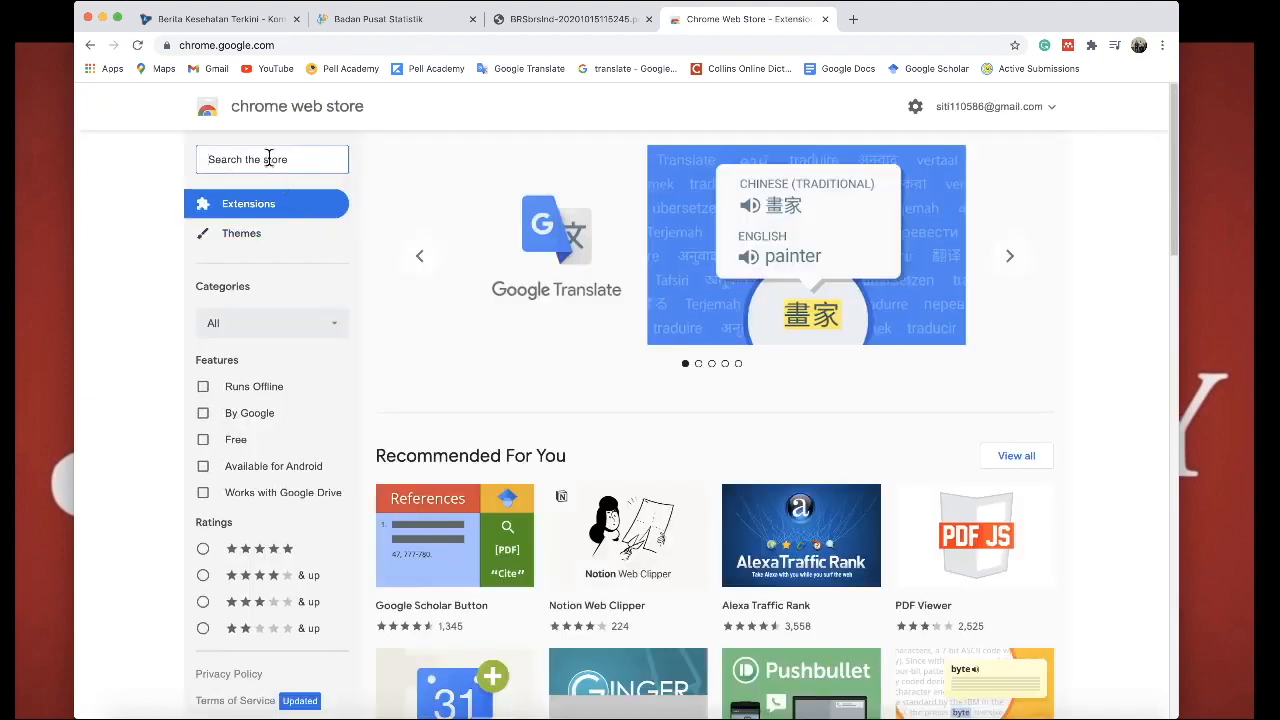
pyautogui.write('mende')
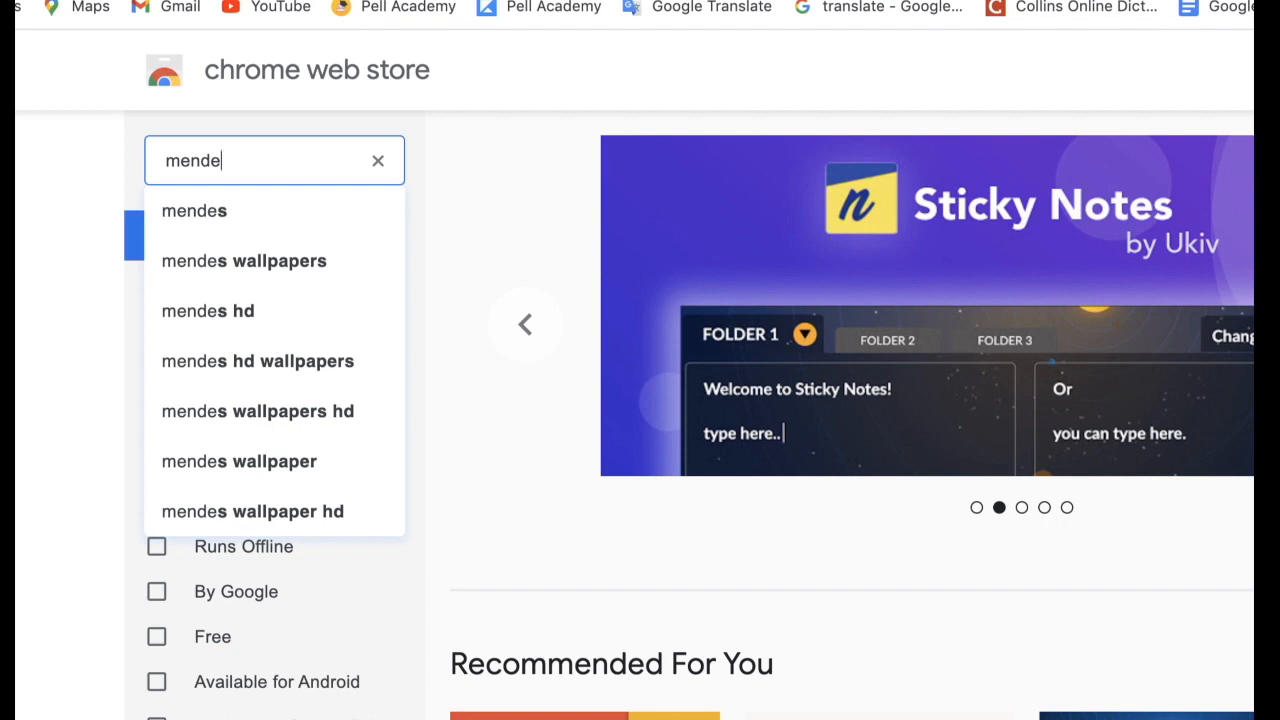
pyautogui.write('ley')
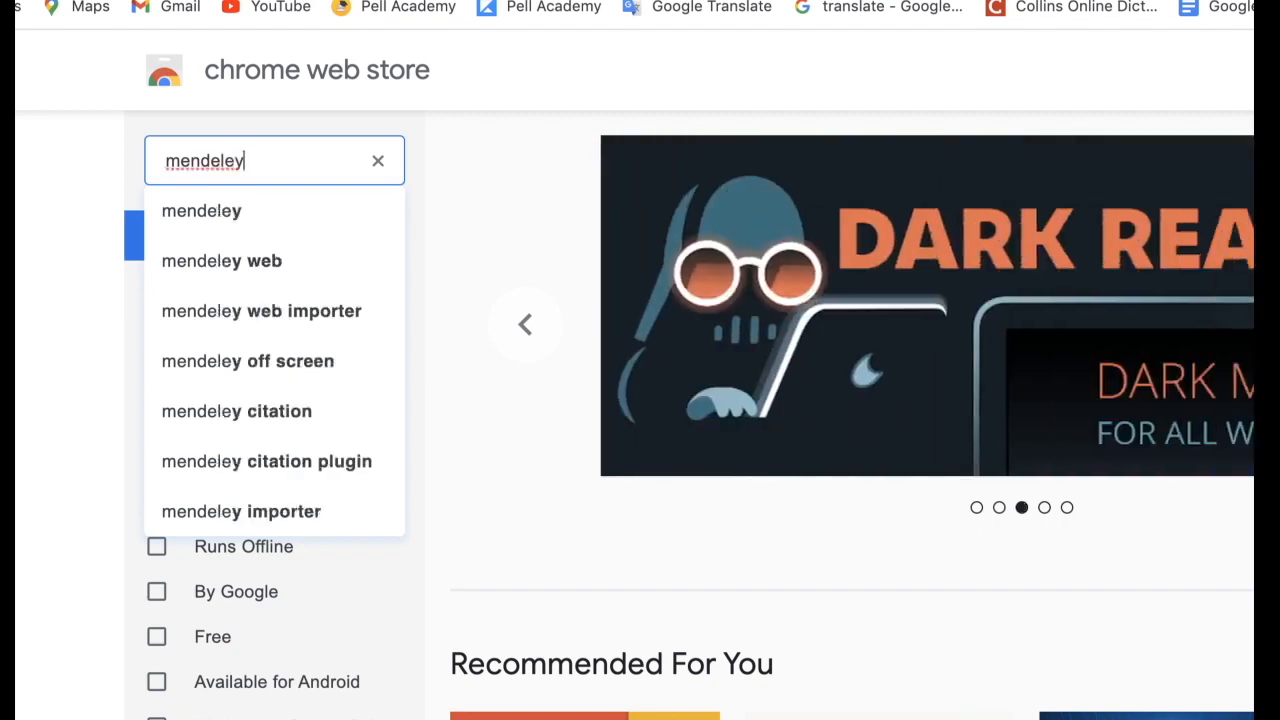
pyautogui.press('Down')
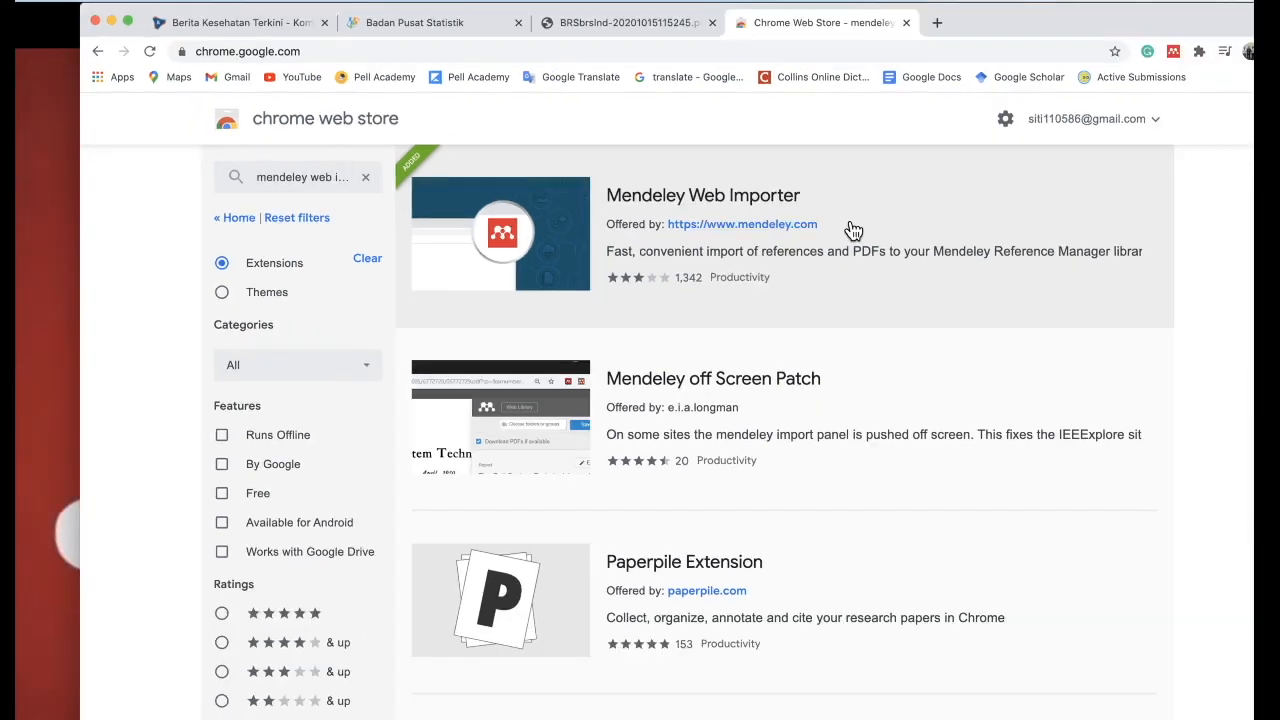
pyautogui.click(648, 214)
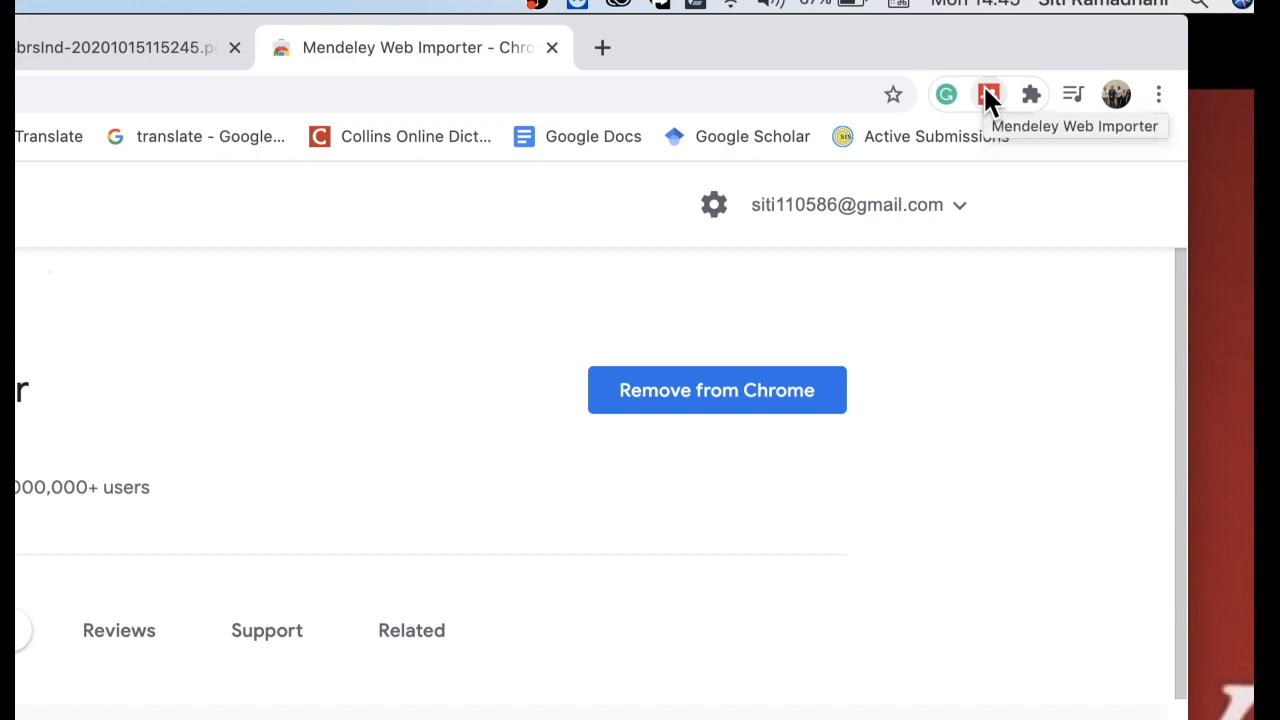
pyautogui.click(654, 207)
# - Open the Mendeley site in a new tab, and download Mendeley Desktop for macOS through a separate search for "mendeley download"
pyautogui.click(603, 47)
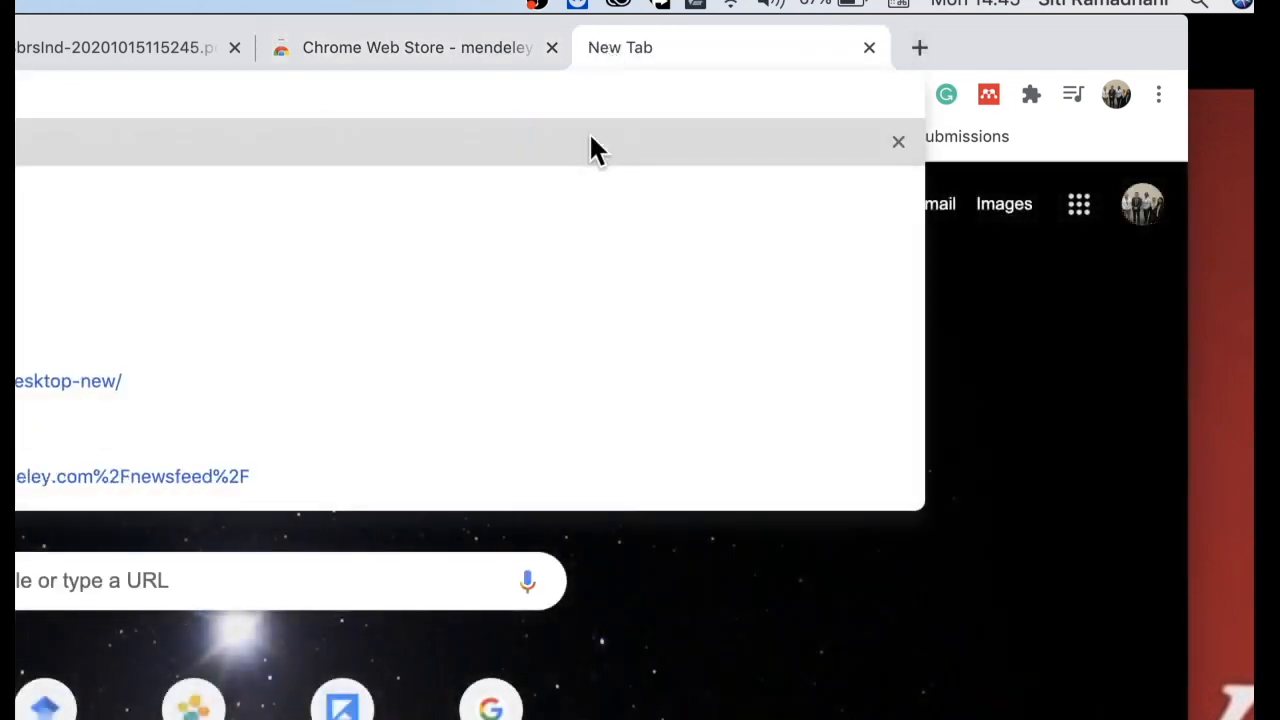
pyautogui.click(590, 148)
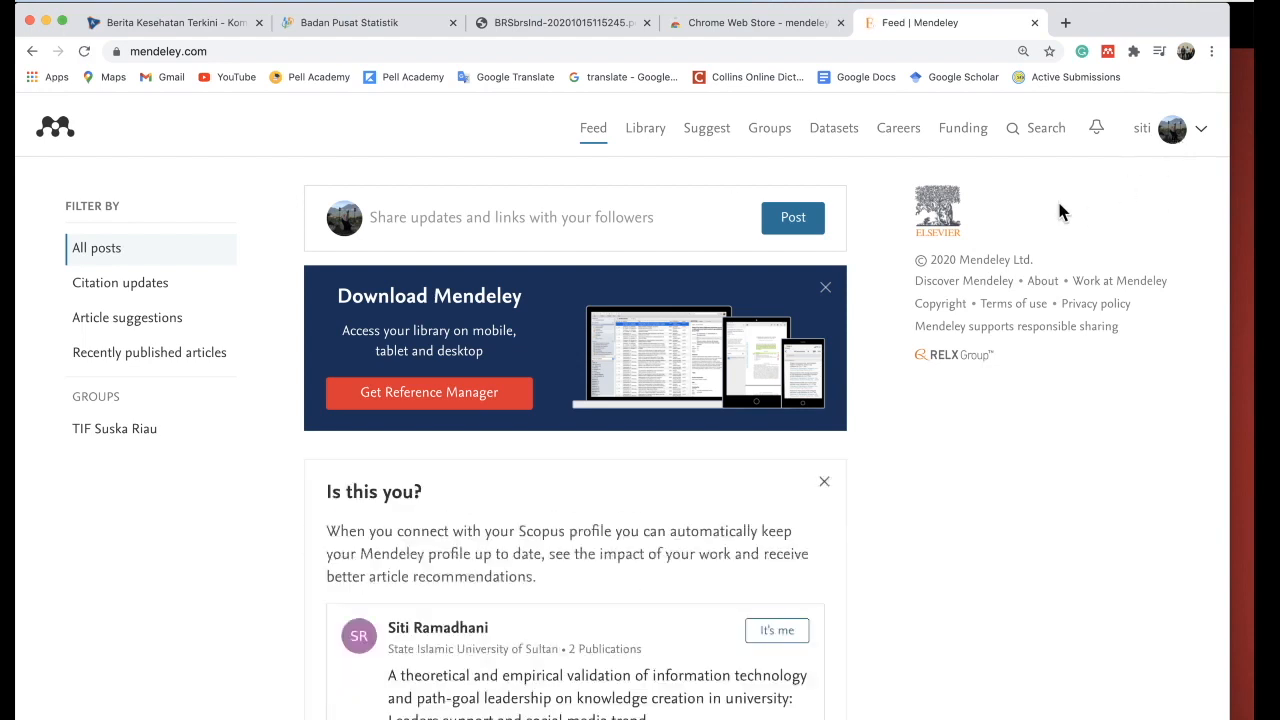
pyautogui.click(1065, 22)
pyautogui.write('mendeley download')
pyautogui.press('Return')
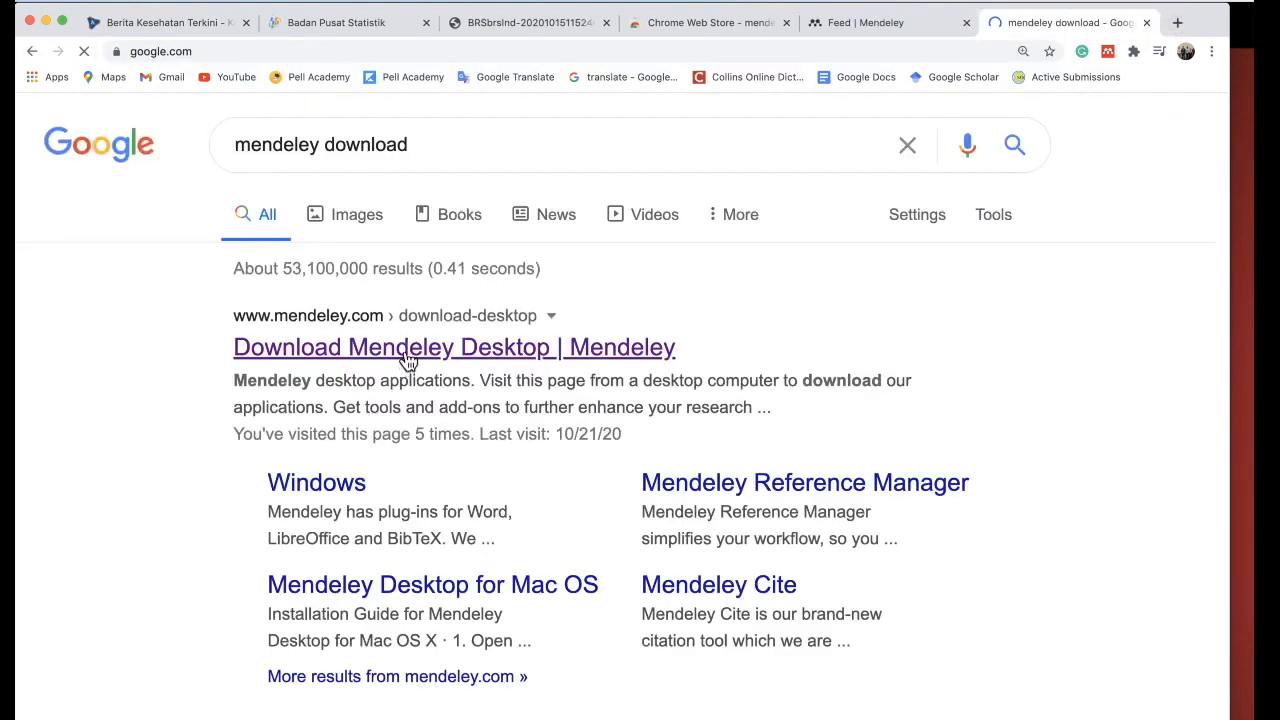
pyautogui.click(408, 352)
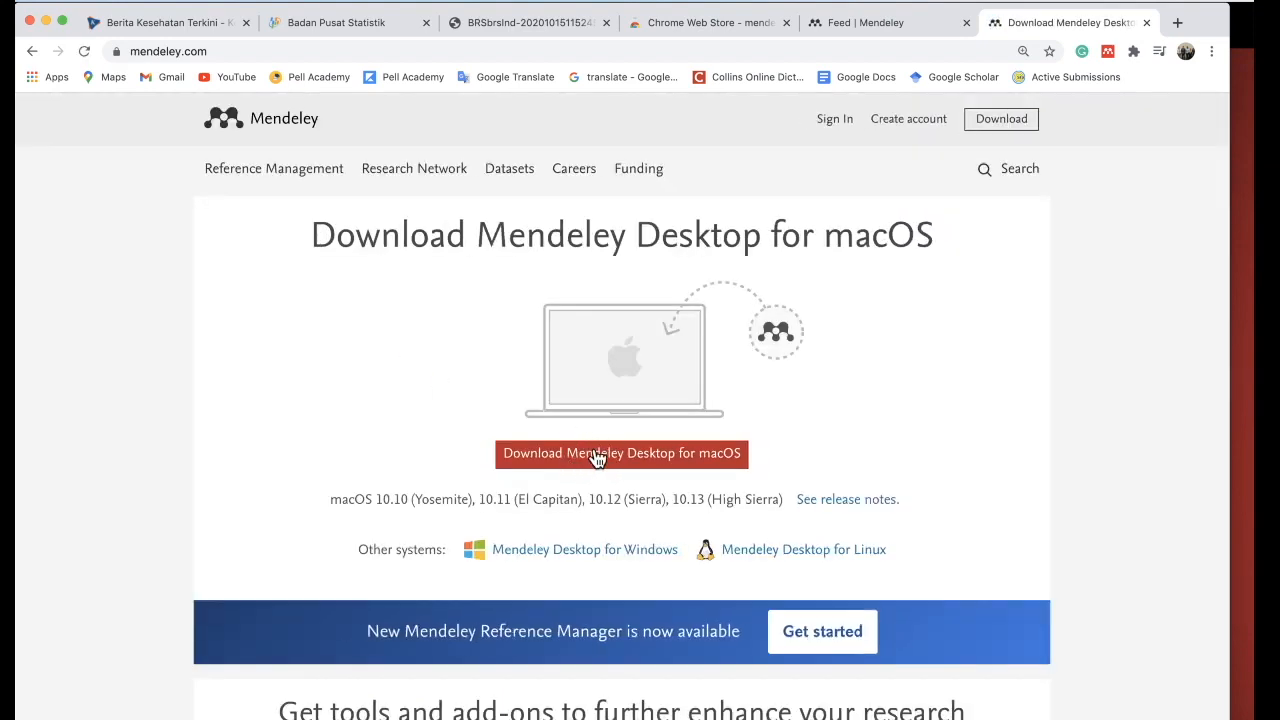
pyautogui.click(597, 464)
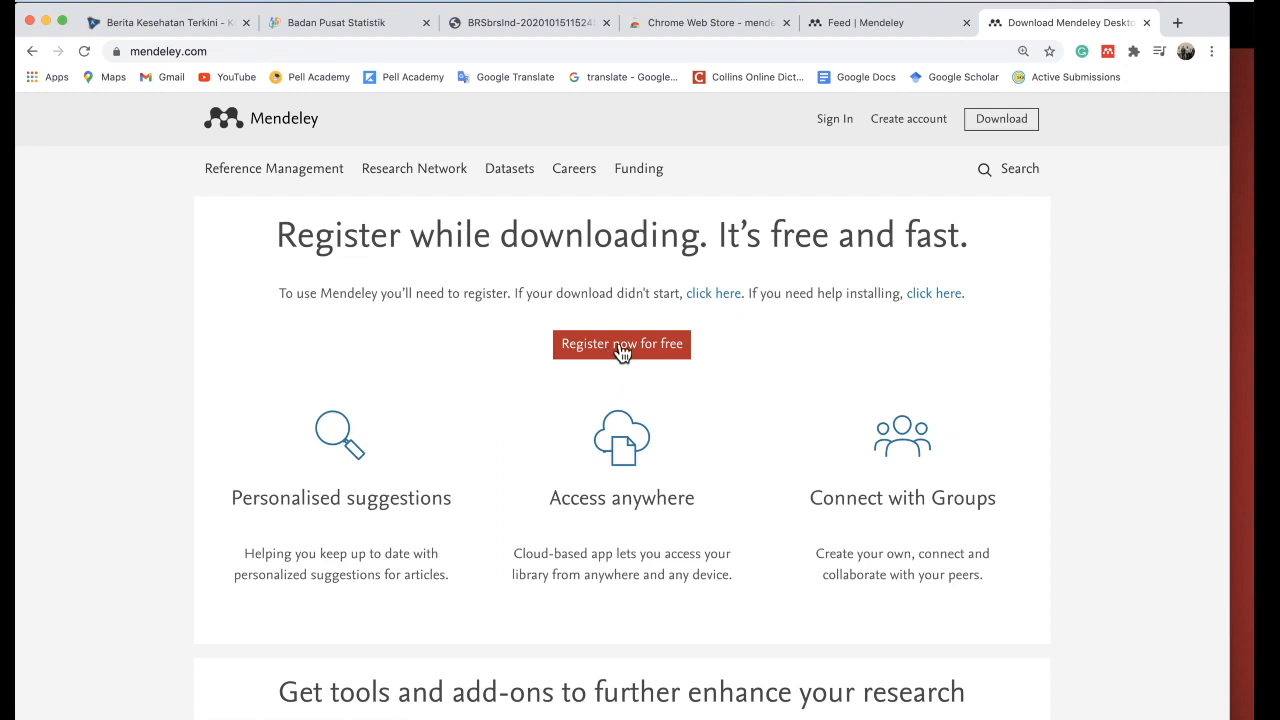
# - Switch to Mendeley Desktop and check the references in the LATIHAN 1 folder, including the details of "8 Camilan yang Bisa Bikin Berat Badan Naik"
pyautogui.click(715, 24)
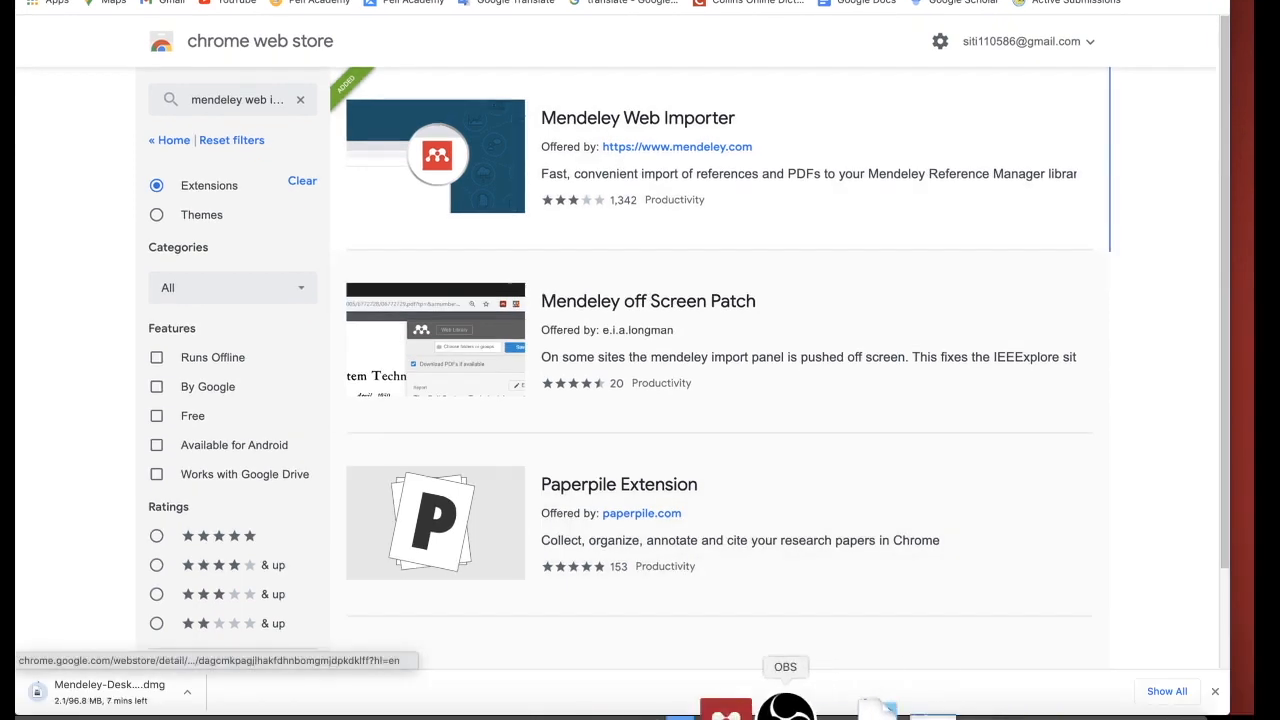
pyautogui.click(754, 708)
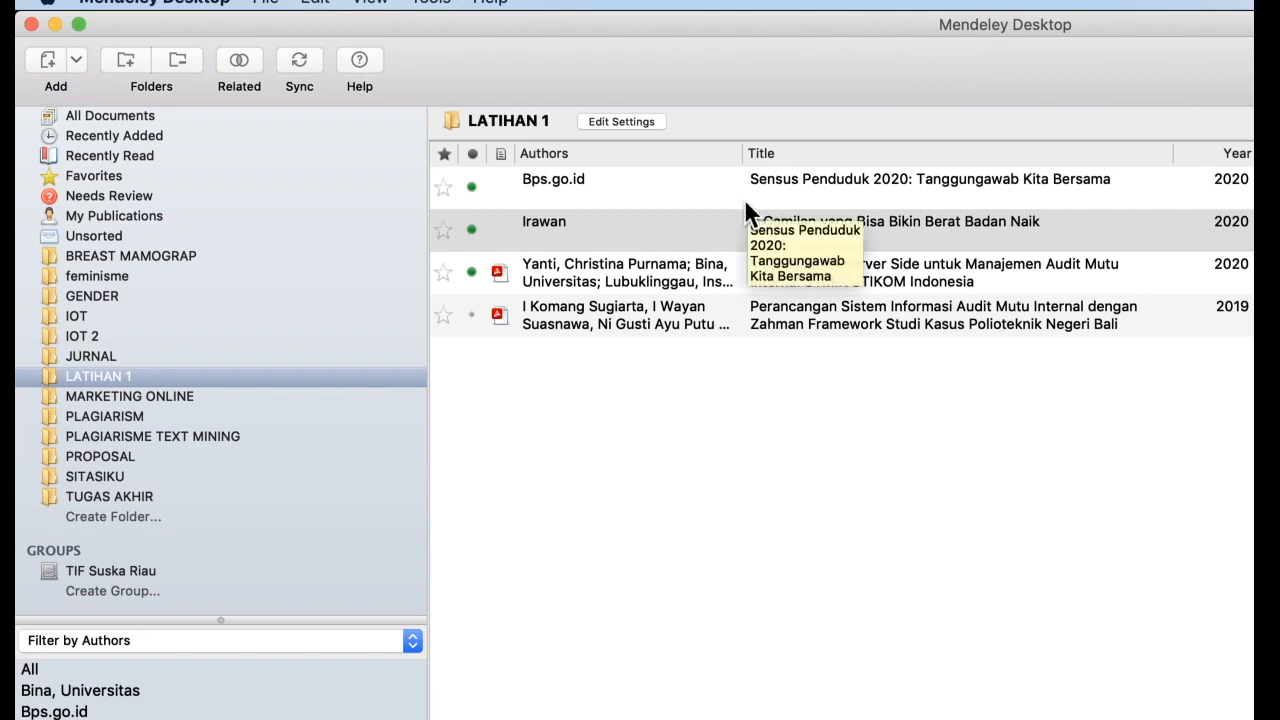
pyautogui.click(627, 283)
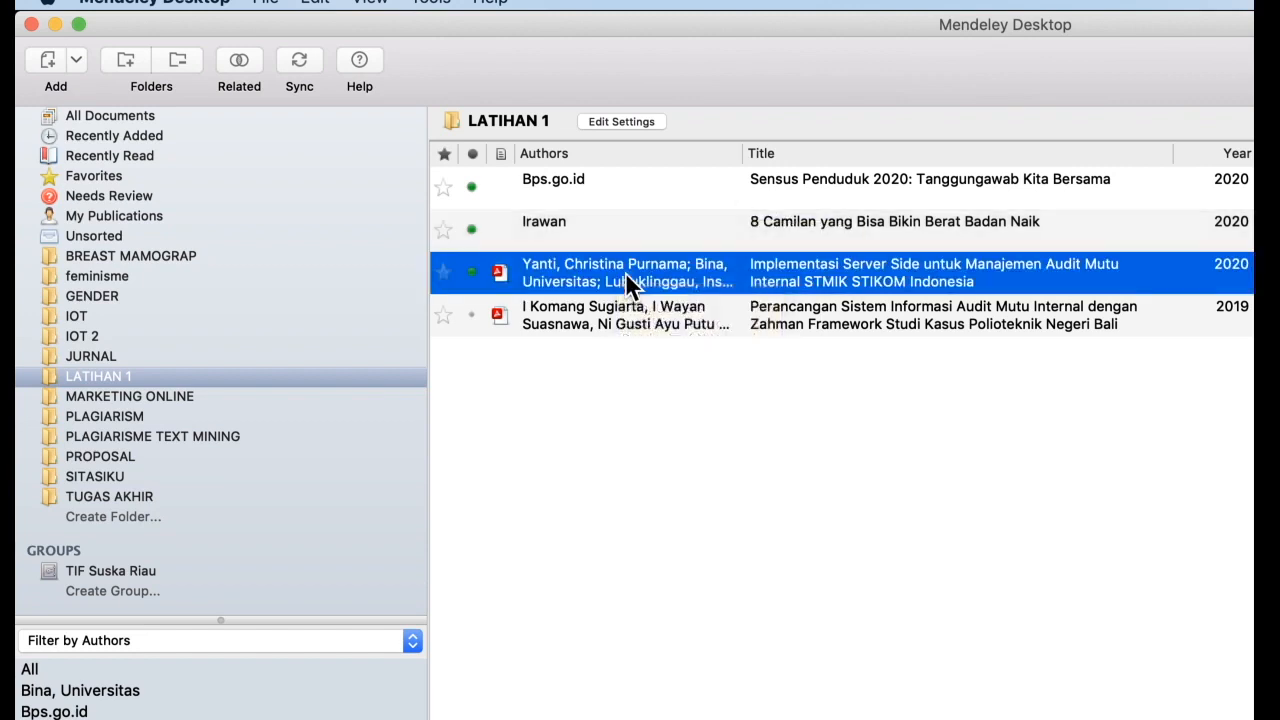
pyautogui.click(626, 185)
pyautogui.click(628, 222)
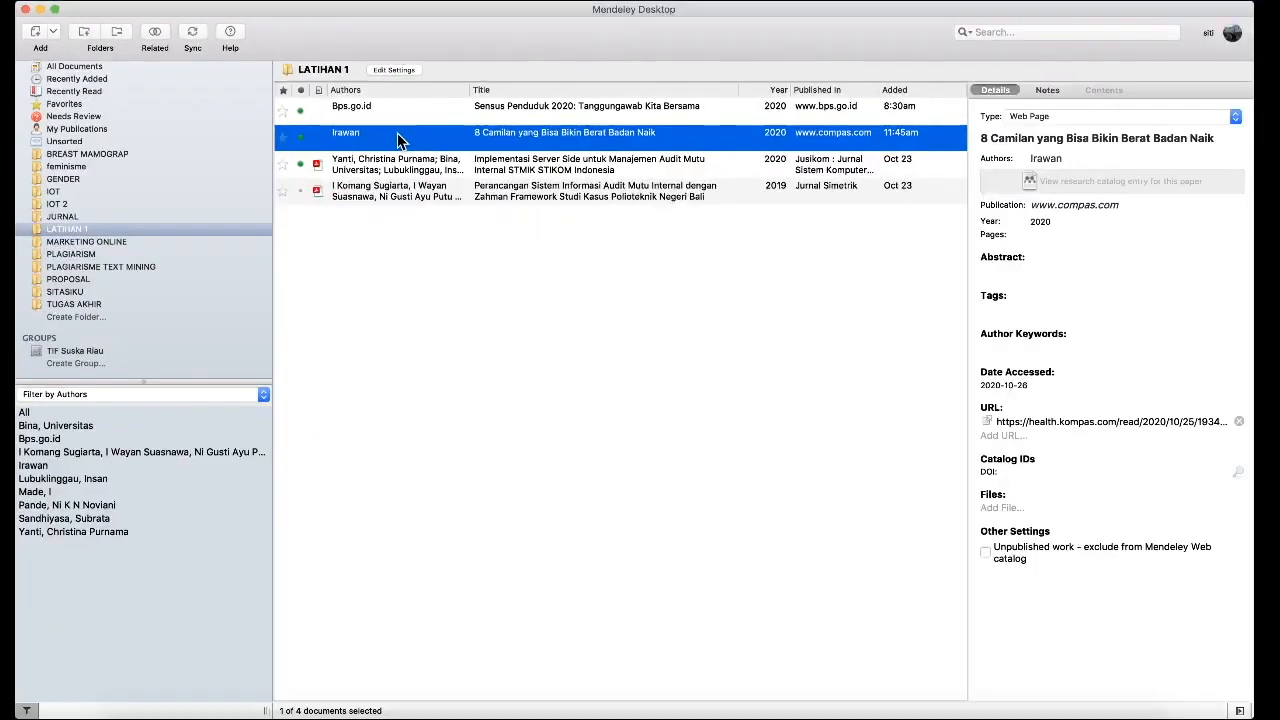
# - Bring up the Kompas article "8 Camilan yang Bisa Bikin Berat Badan Naik" in Chrome and view its author line and opening paragraphs
pyautogui.doubleClick(630, 225)
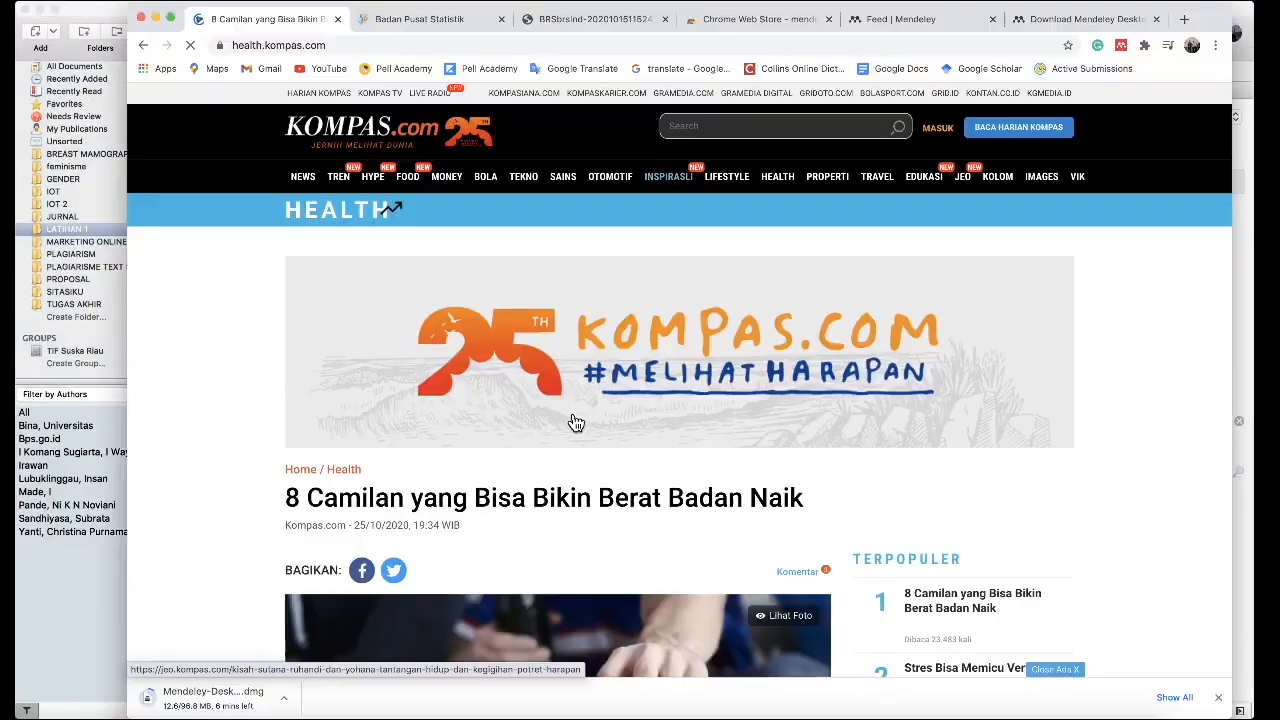
pyautogui.scroll(-5, 576, 423)
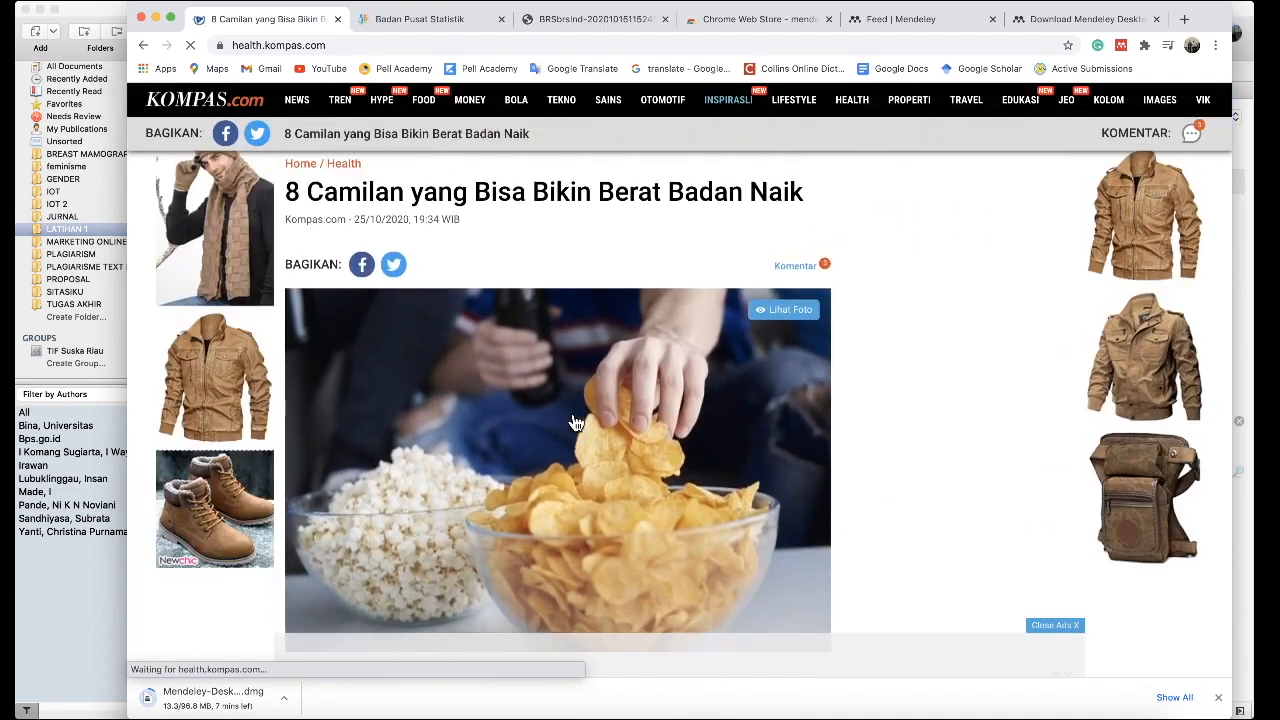
pyautogui.scroll(-5, 576, 423)
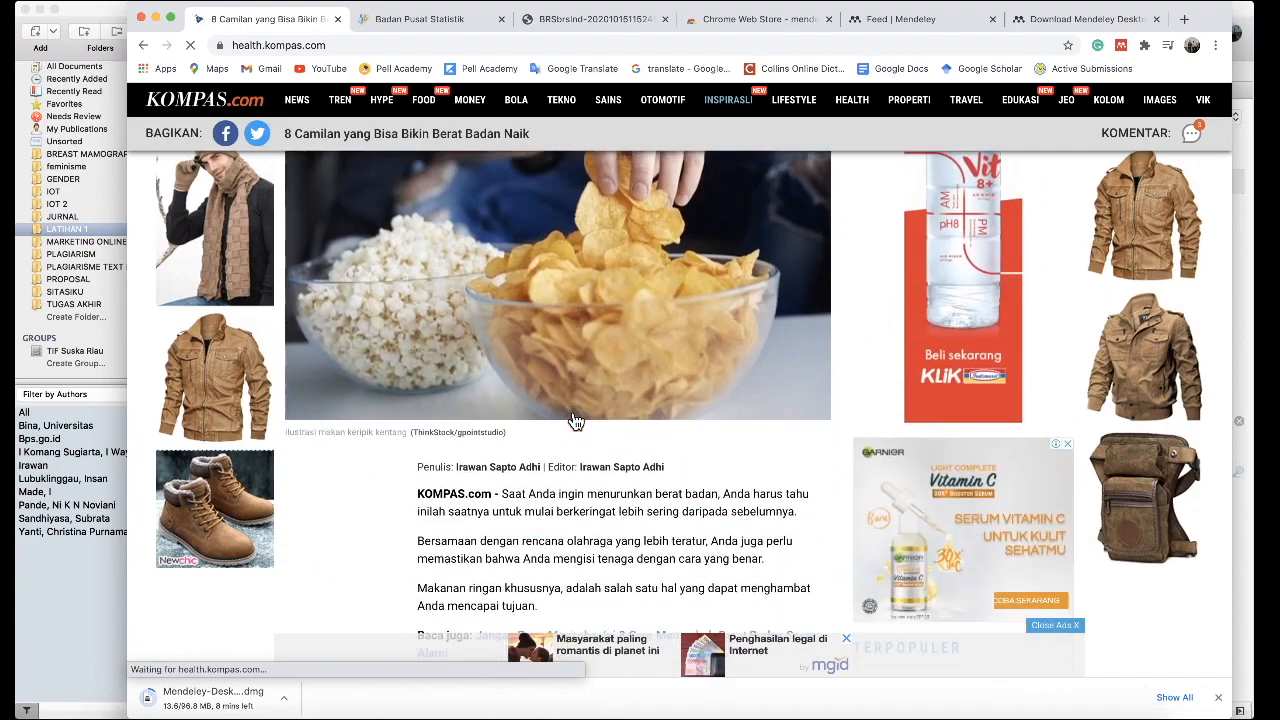
pyautogui.scroll(-4, 576, 421)
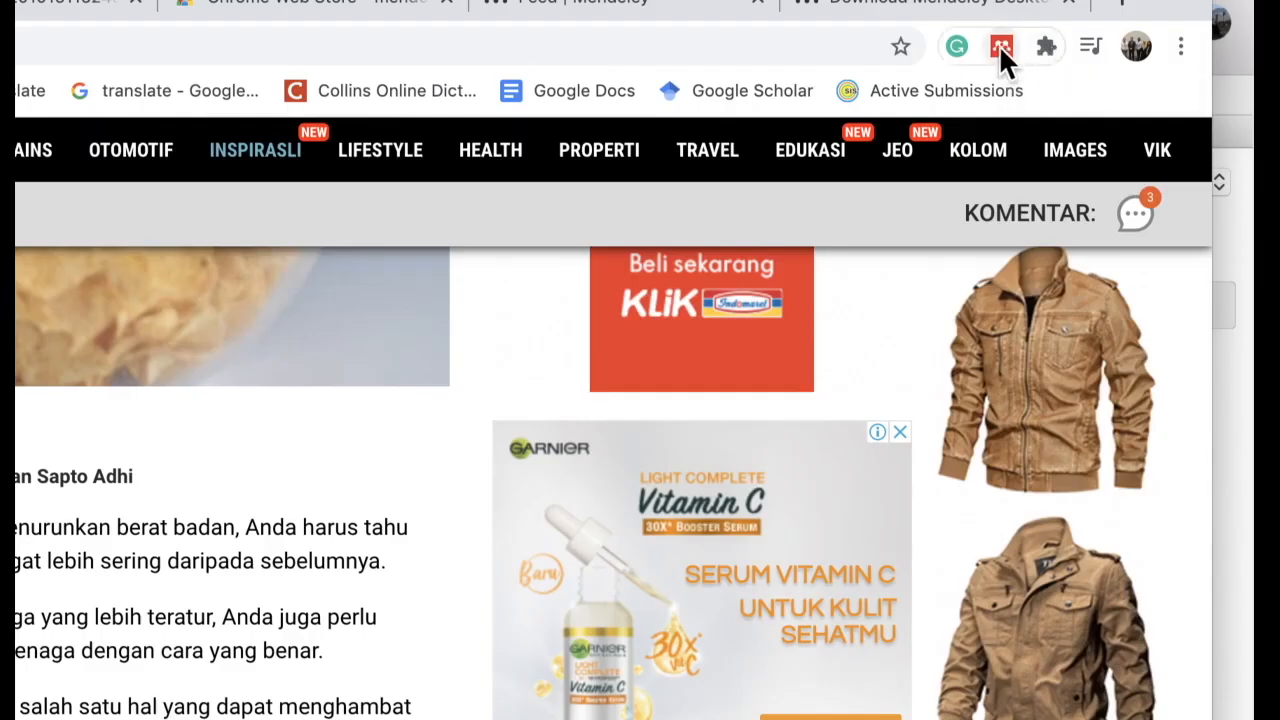
# - Open Mendeley Web Importer on the article, select its detected reference and expand the list of destination collections
pyautogui.click(1000, 48)
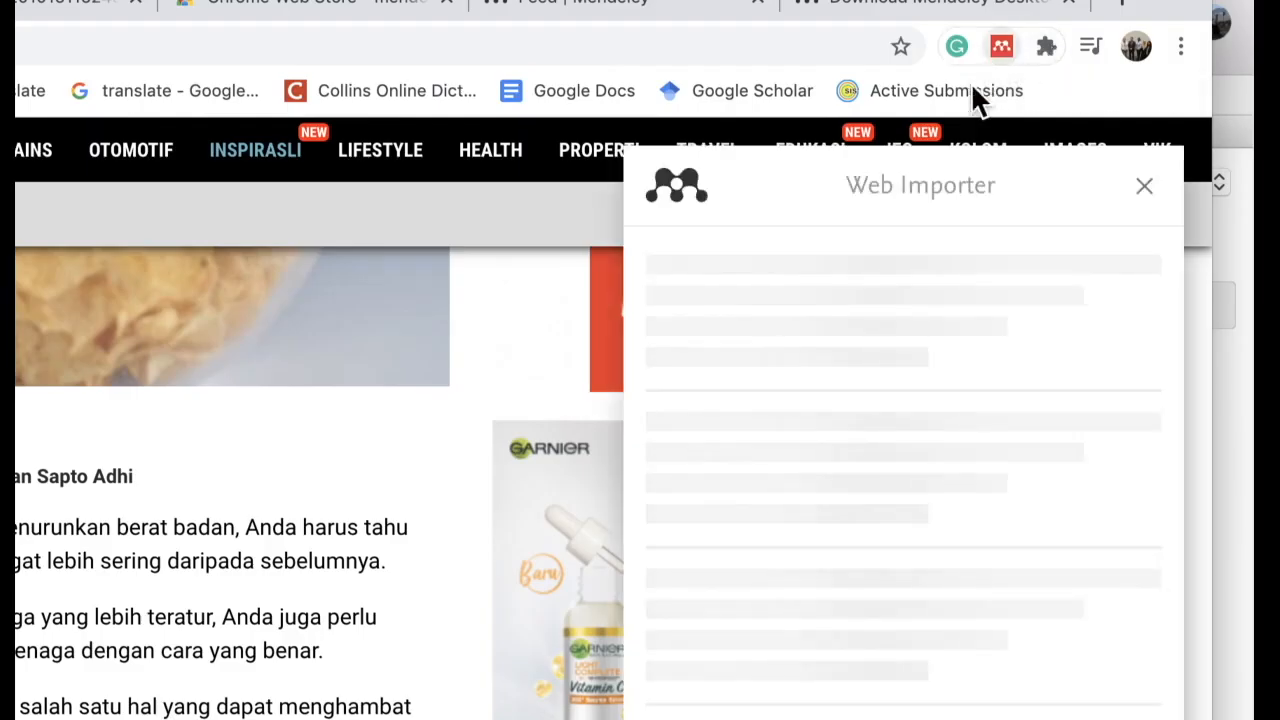
pyautogui.scroll(-2, 792, 568)
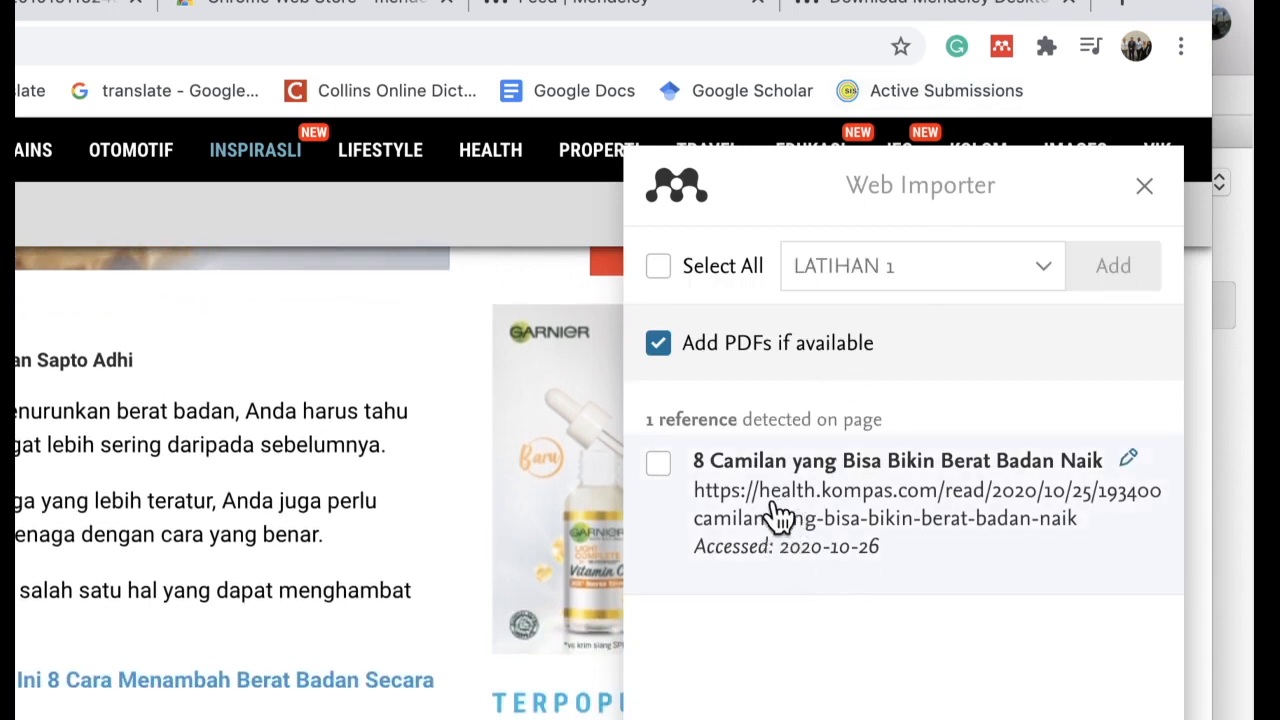
pyautogui.click(659, 466)
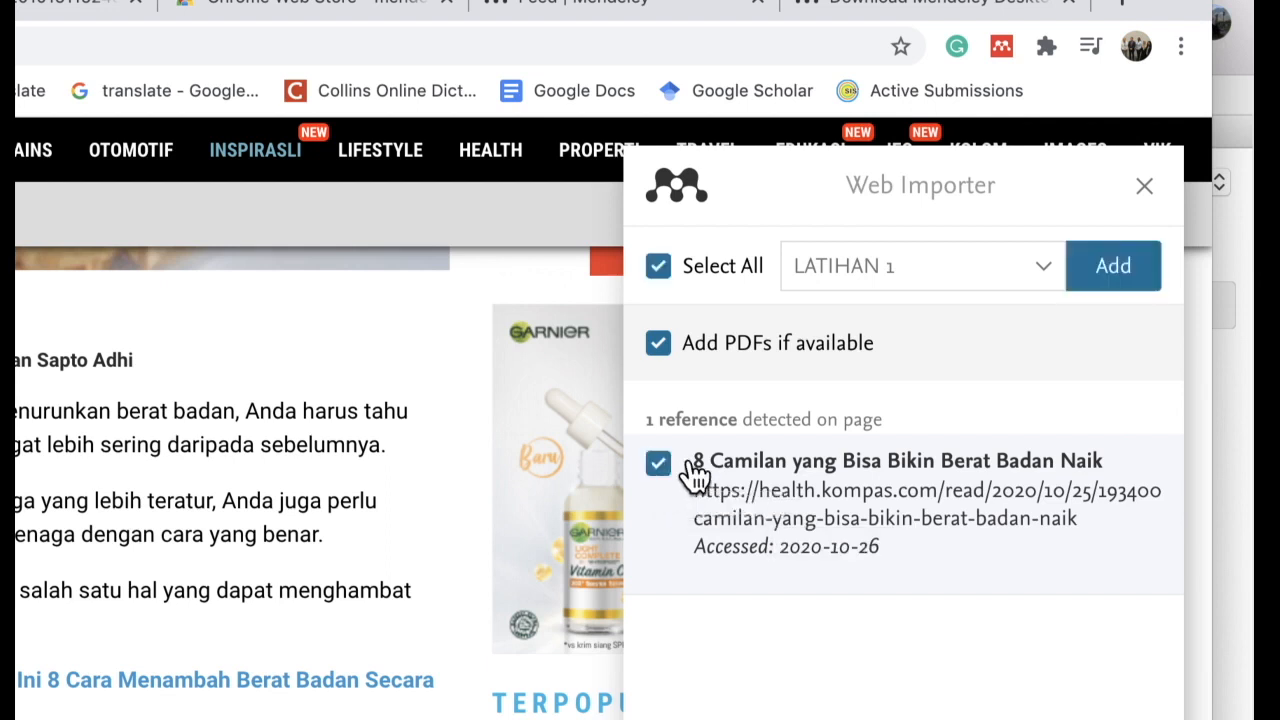
pyautogui.click(966, 284)
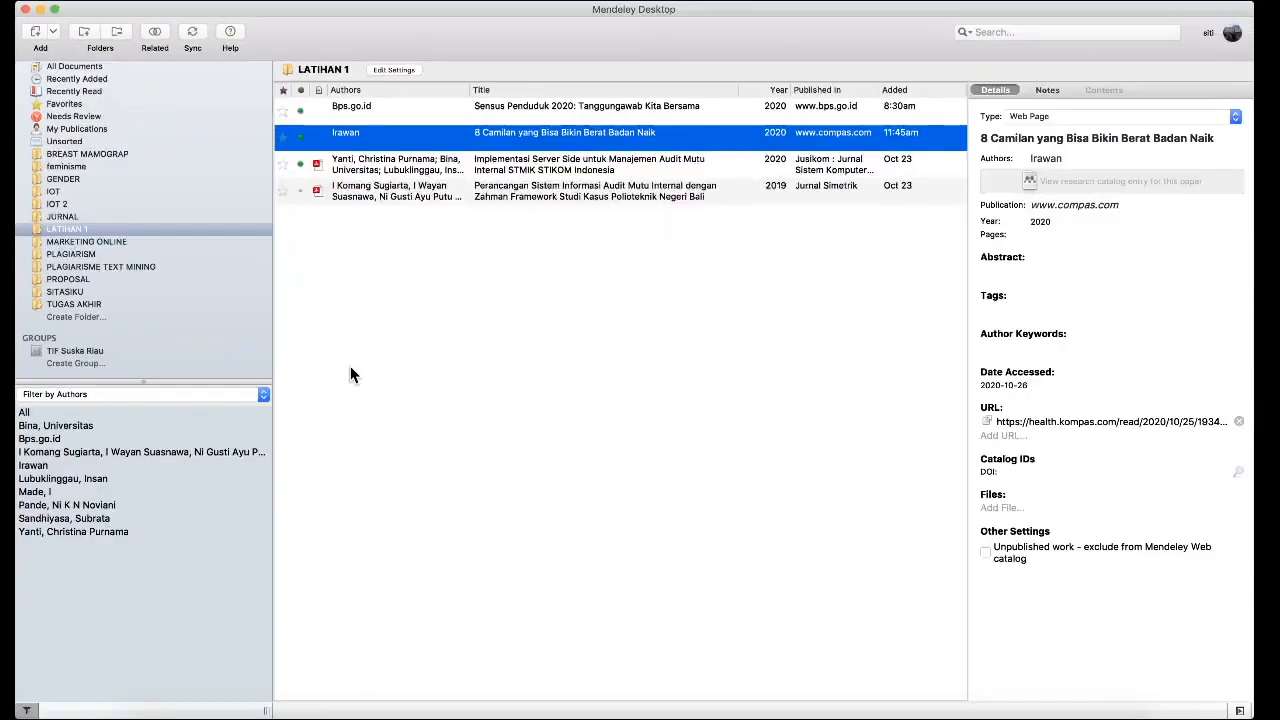
# - Open the online Mendeley library in Chrome and view the references in the LATIHAN 1 collection
pyautogui.click(458, 692)
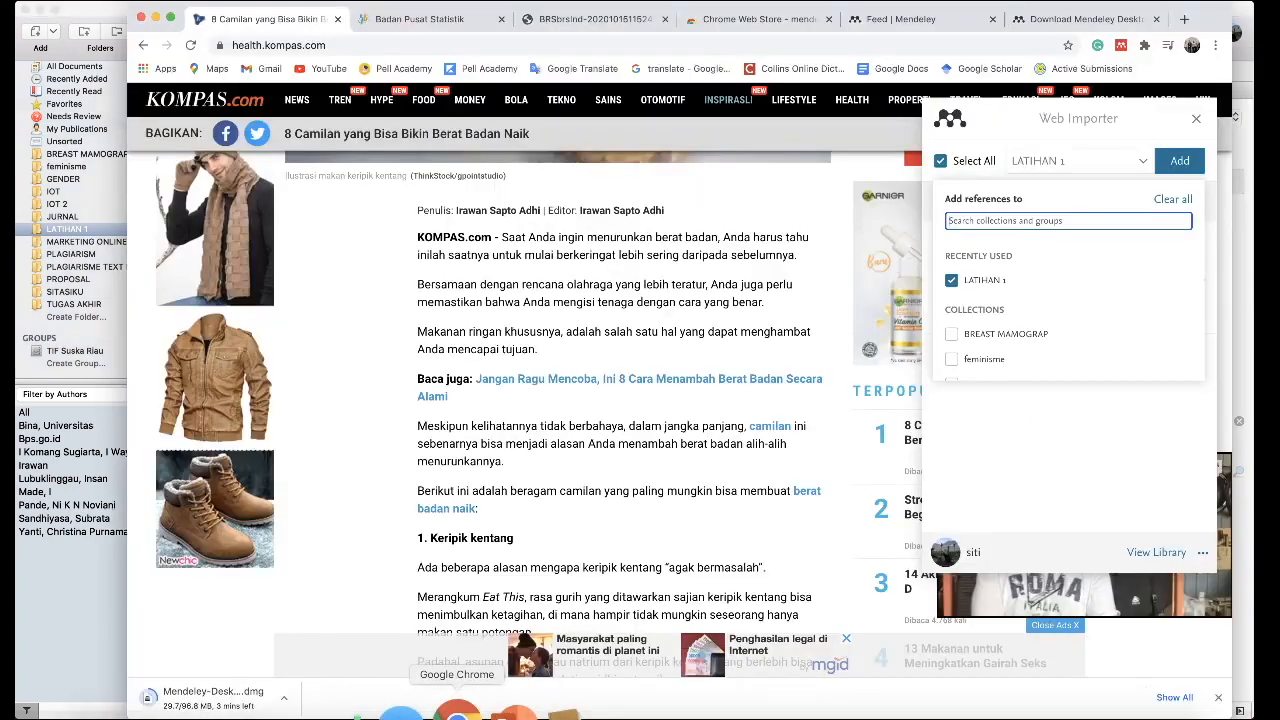
pyautogui.click(932, 22)
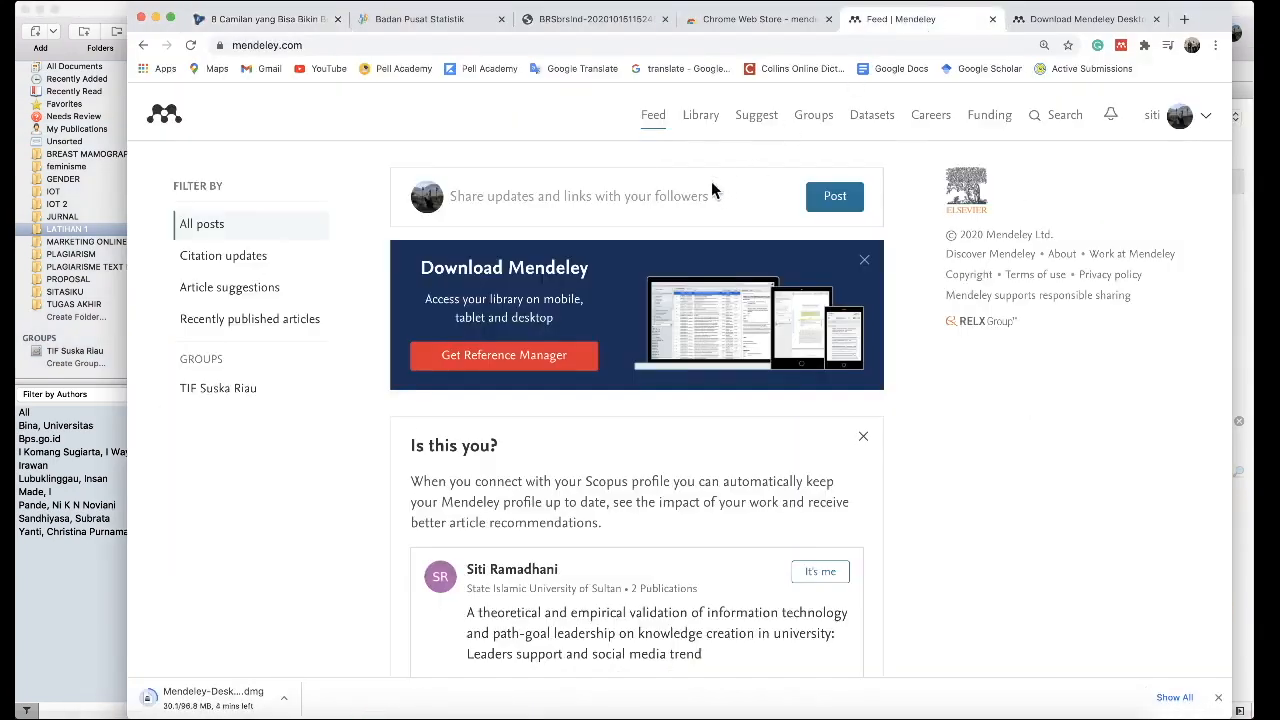
pyautogui.click(701, 118)
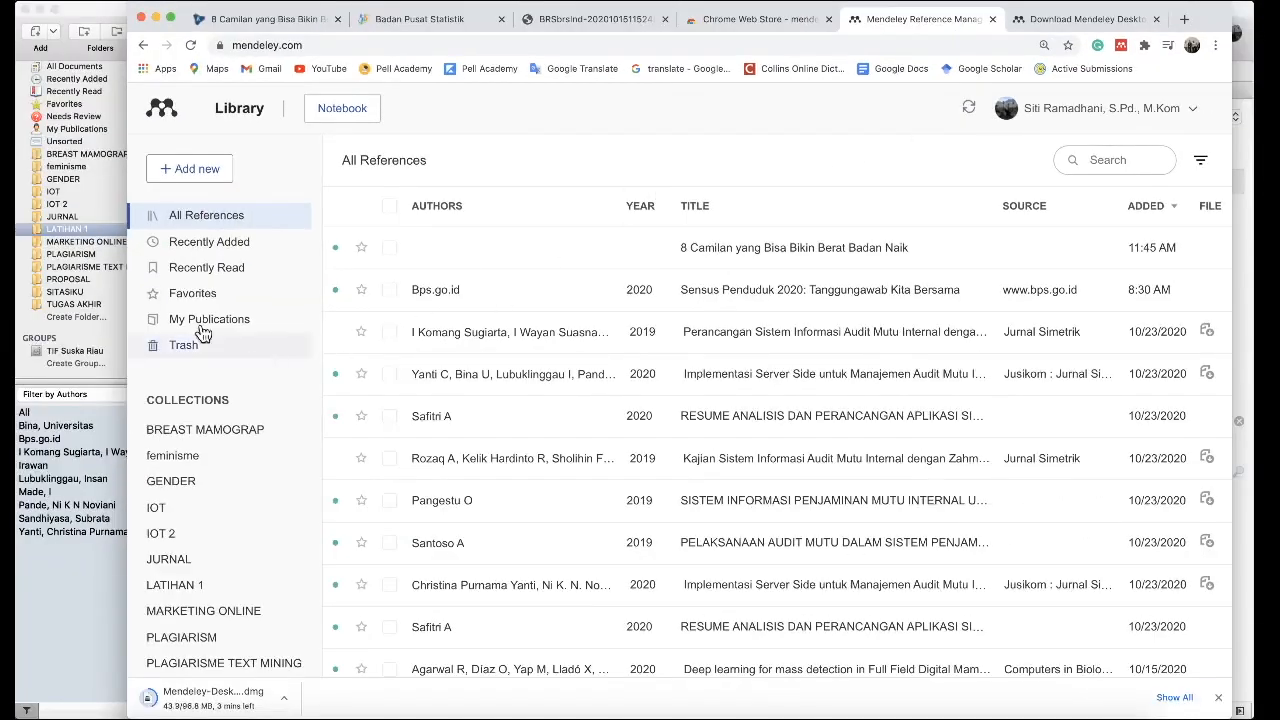
pyautogui.scroll(-5, 200, 470)
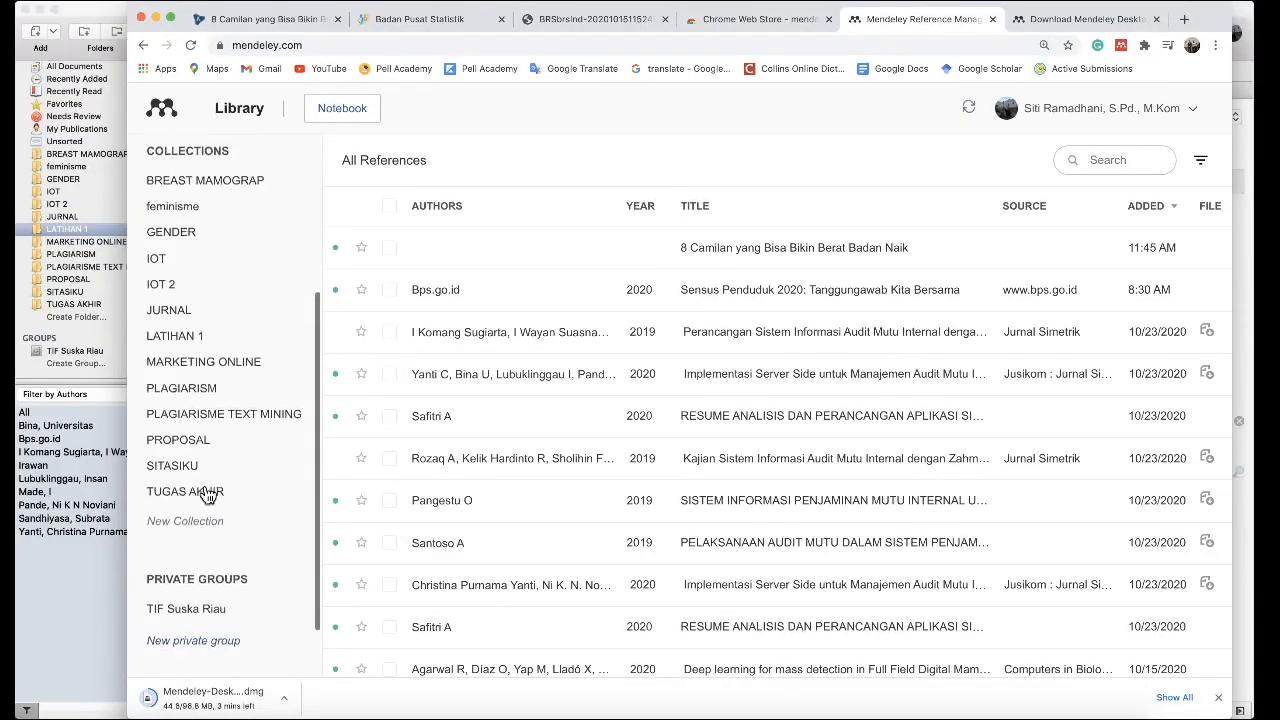
pyautogui.click(194, 334)
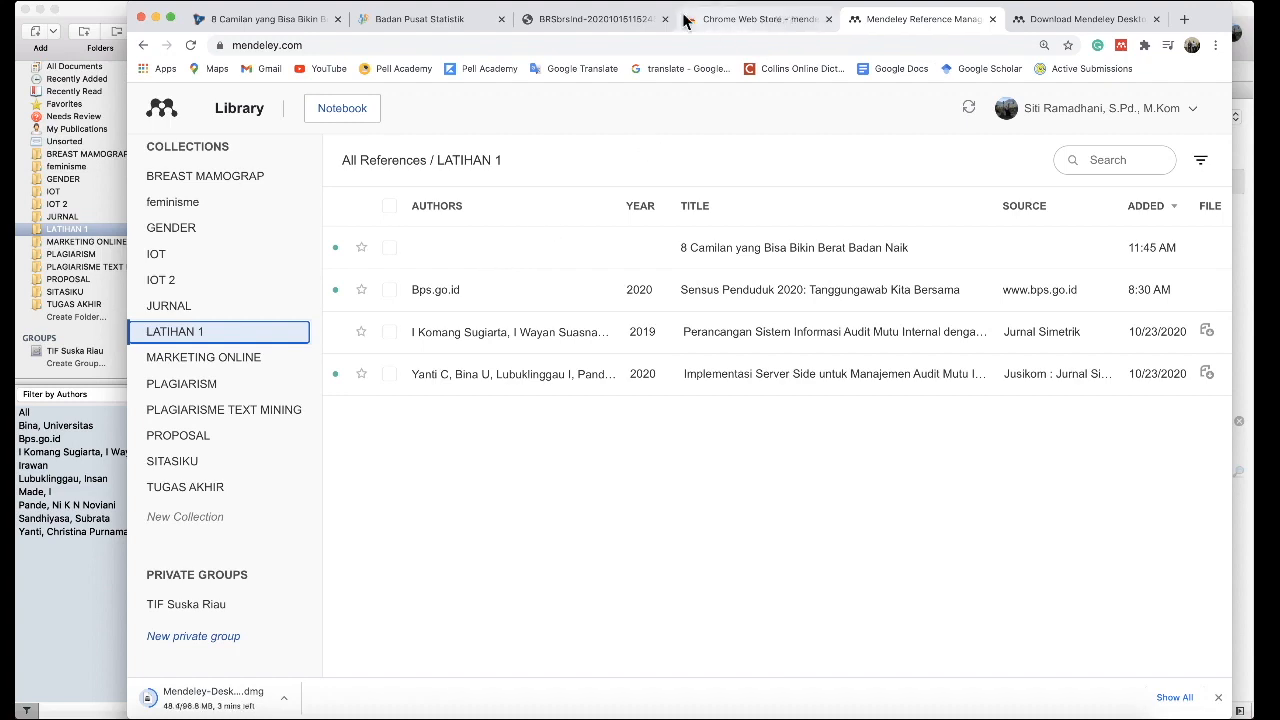
# - Return to the Kompas article and add its reference to the LATIHAN 1 collection with Web Importer
pyautogui.scroll(3, 768, 318)
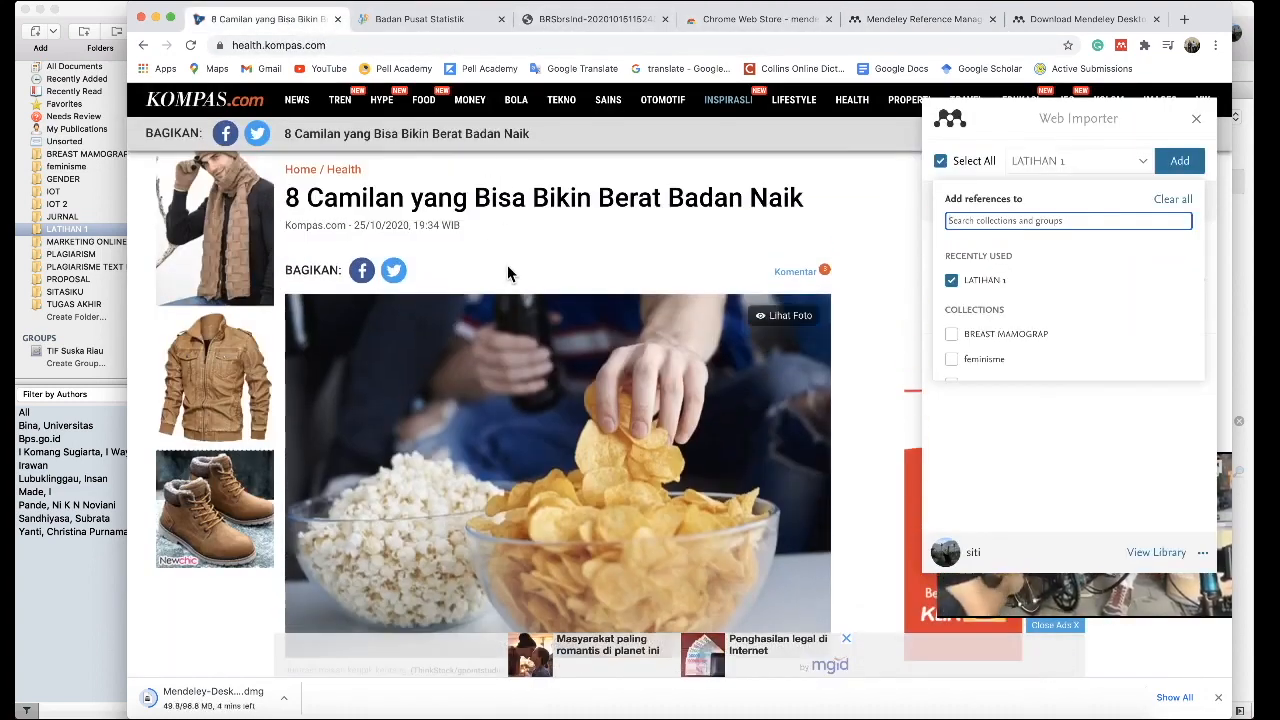
pyautogui.click(1001, 284)
pyautogui.click(952, 283)
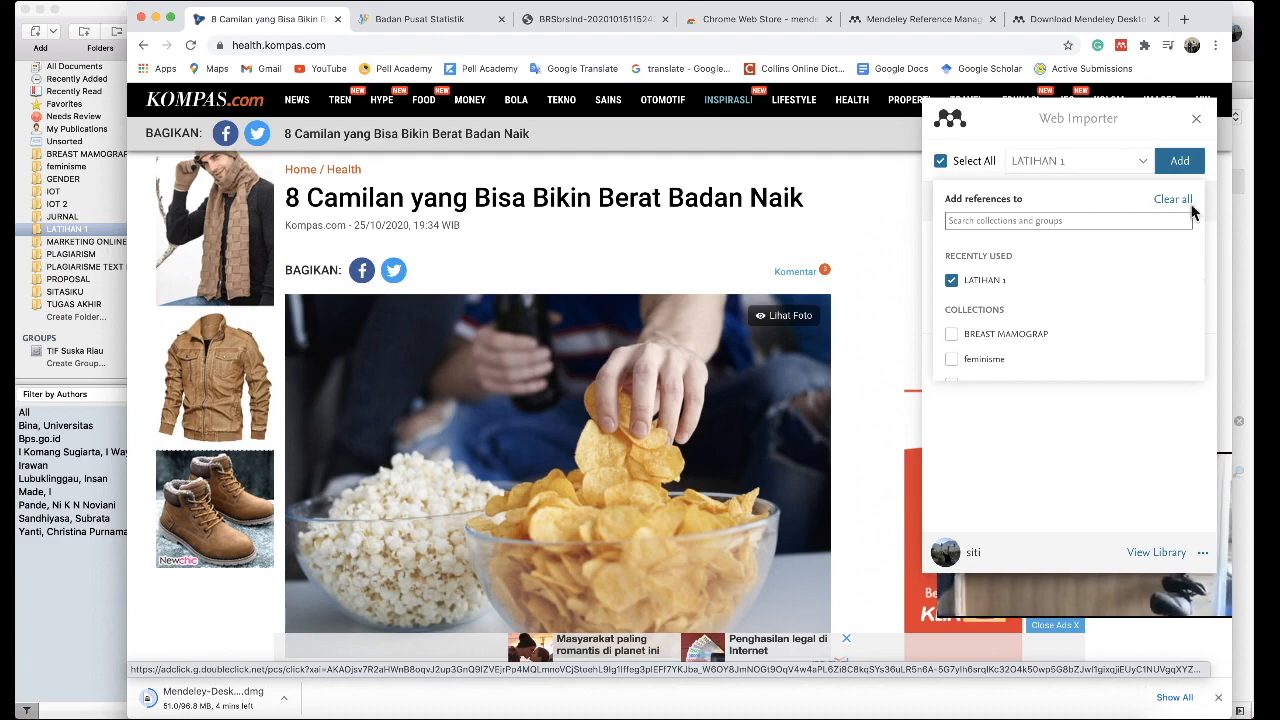
pyautogui.click(1179, 162)
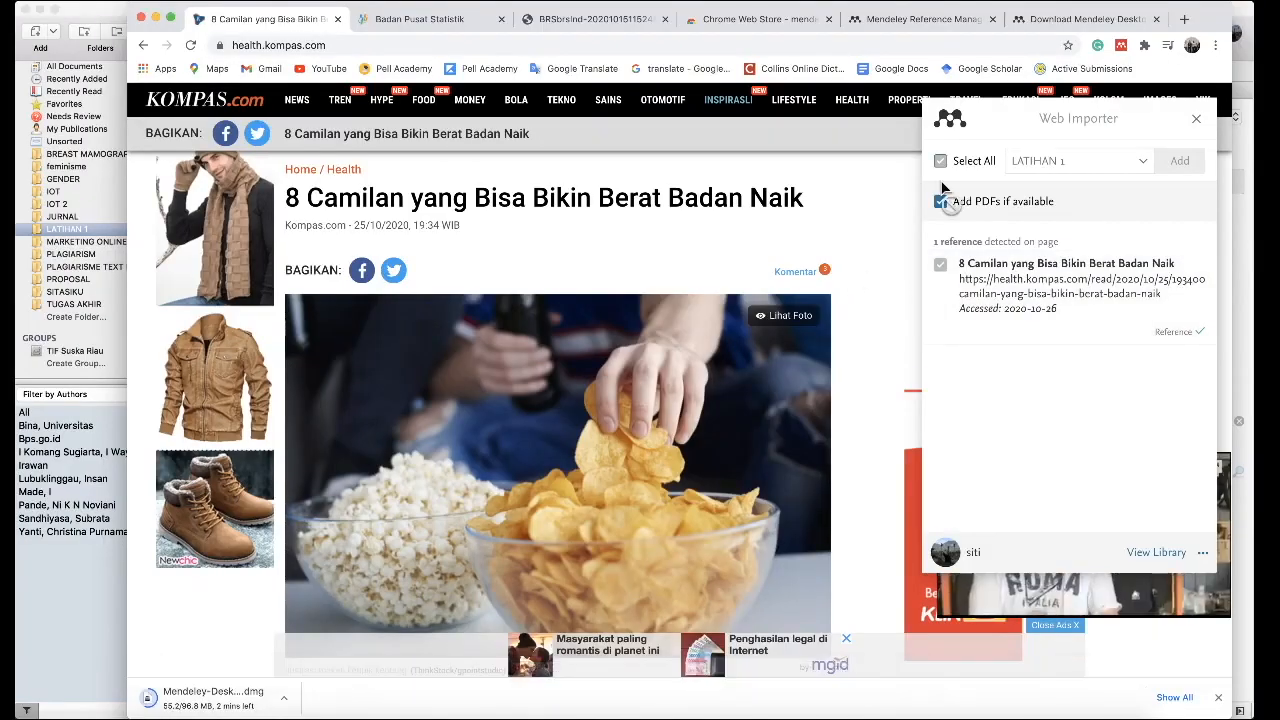
# - Switch to Mendeley Desktop, sync the library and select the newly imported "8 Camilan yang Bisa Bikin Berat Badan Naik" reference in LATIHAN 1
pyautogui.click(827, 708)
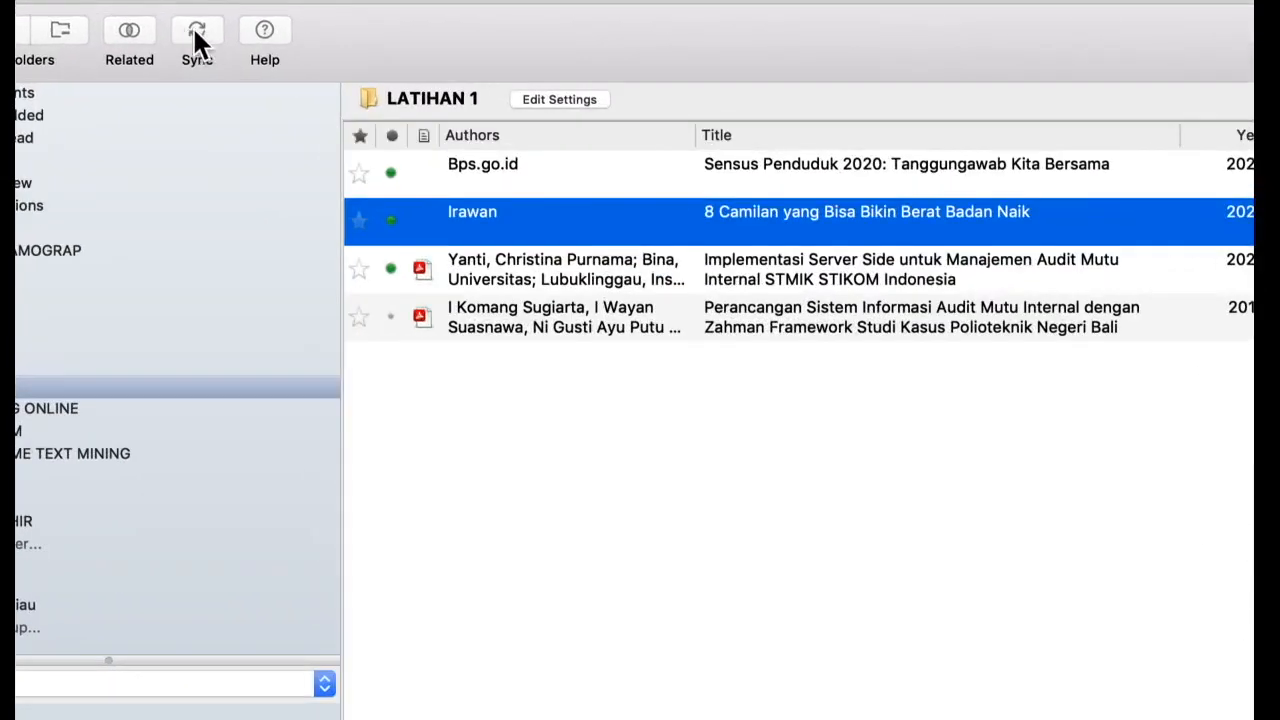
pyautogui.click(197, 42)
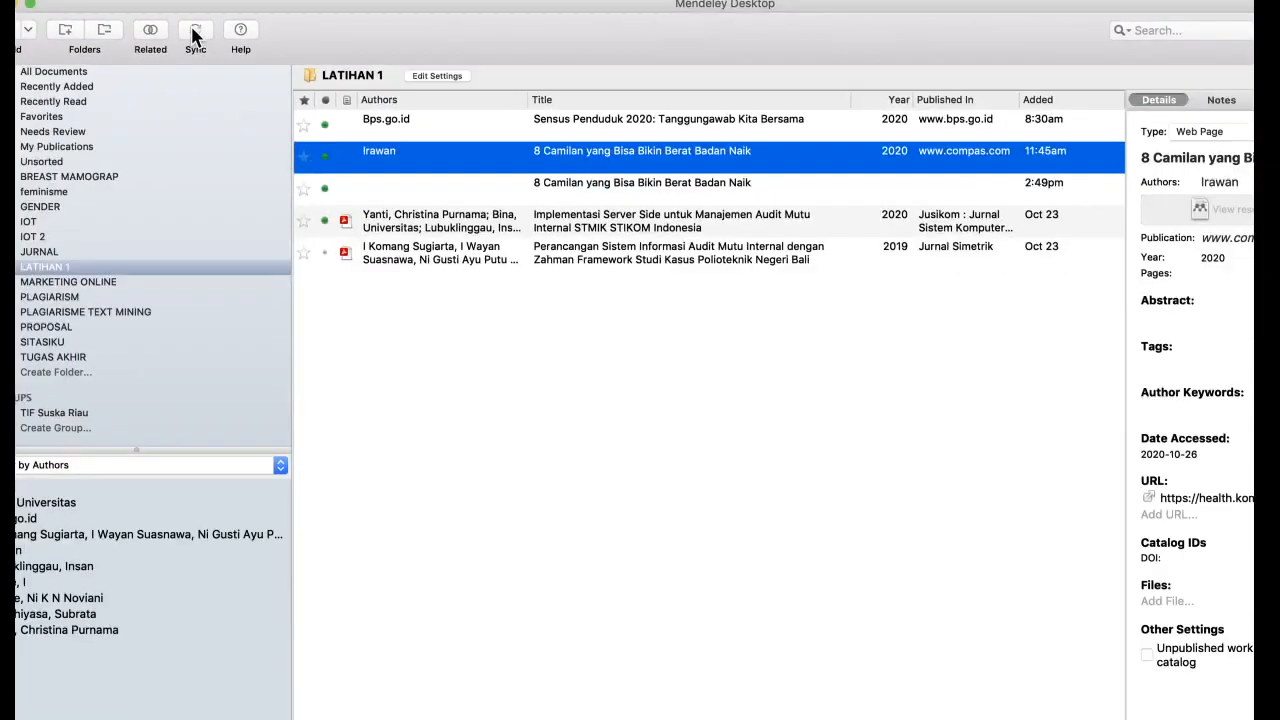
pyautogui.click(485, 165)
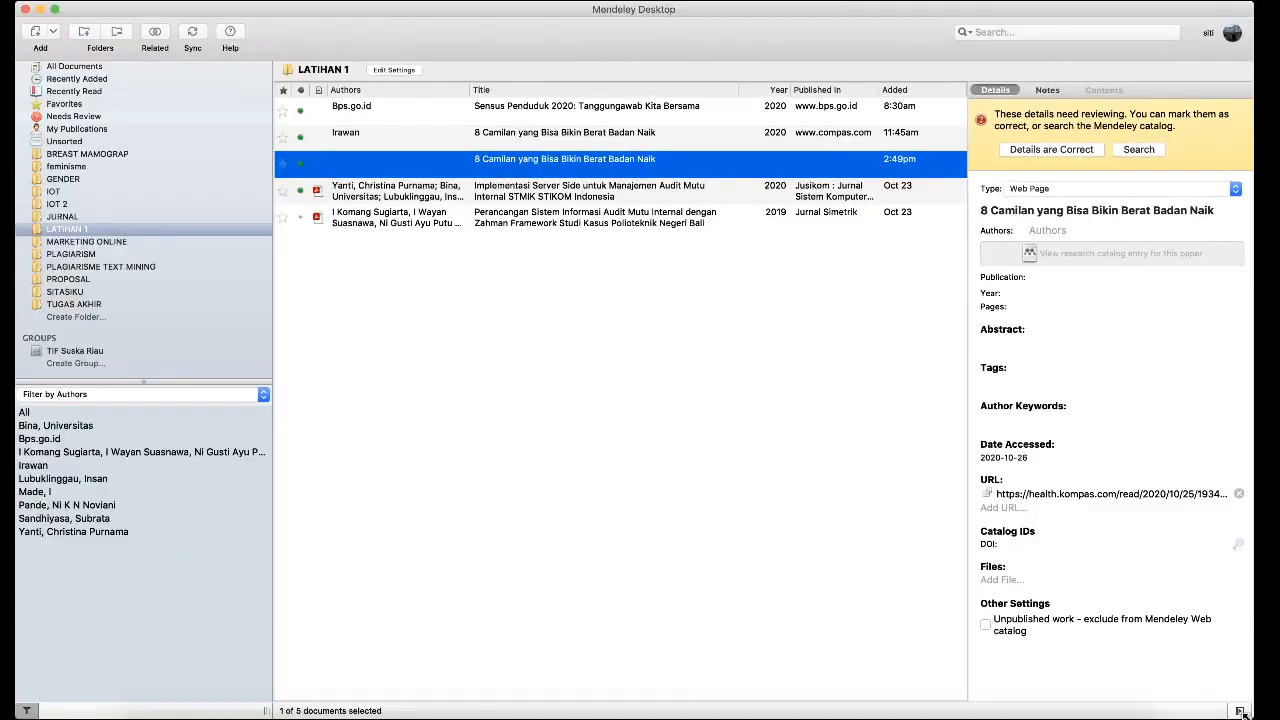
# - Place the Mendeley window beside the Kompas article and enter the writer's full name from its author line as the new reference's author
pyautogui.moveTo(1210, 716); pyautogui.dragTo(1013, 700)
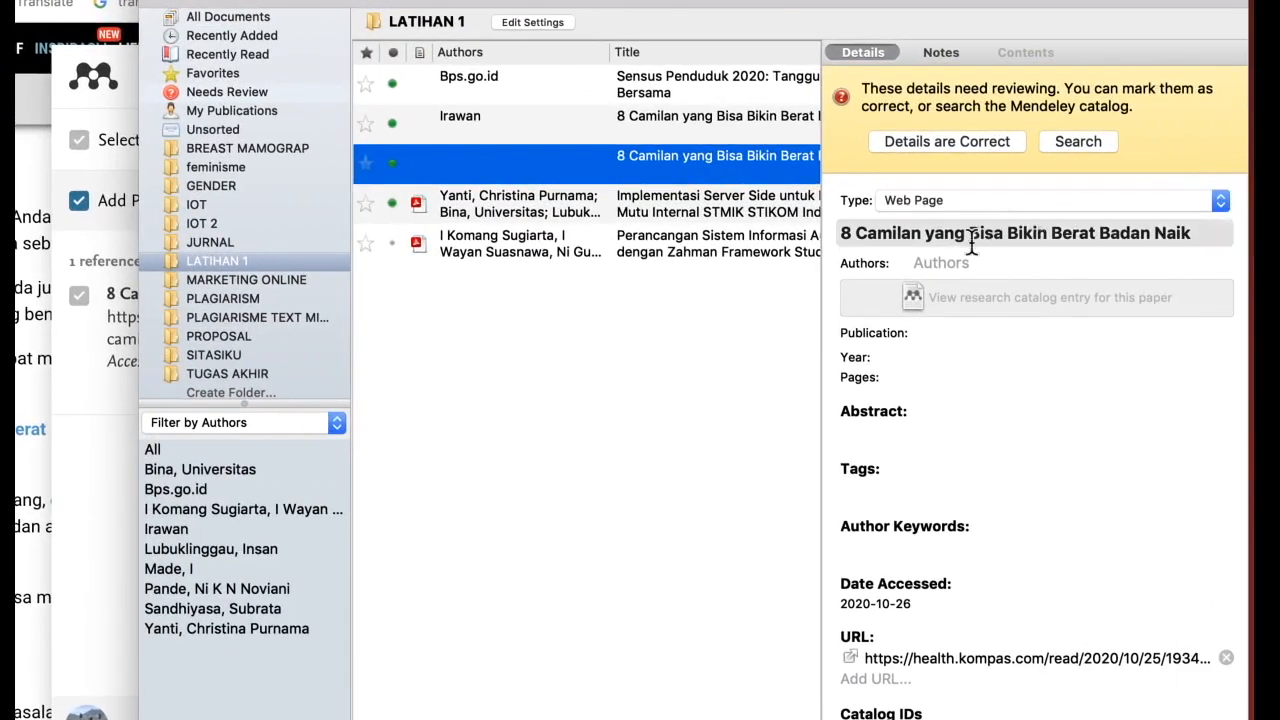
pyautogui.click(968, 242)
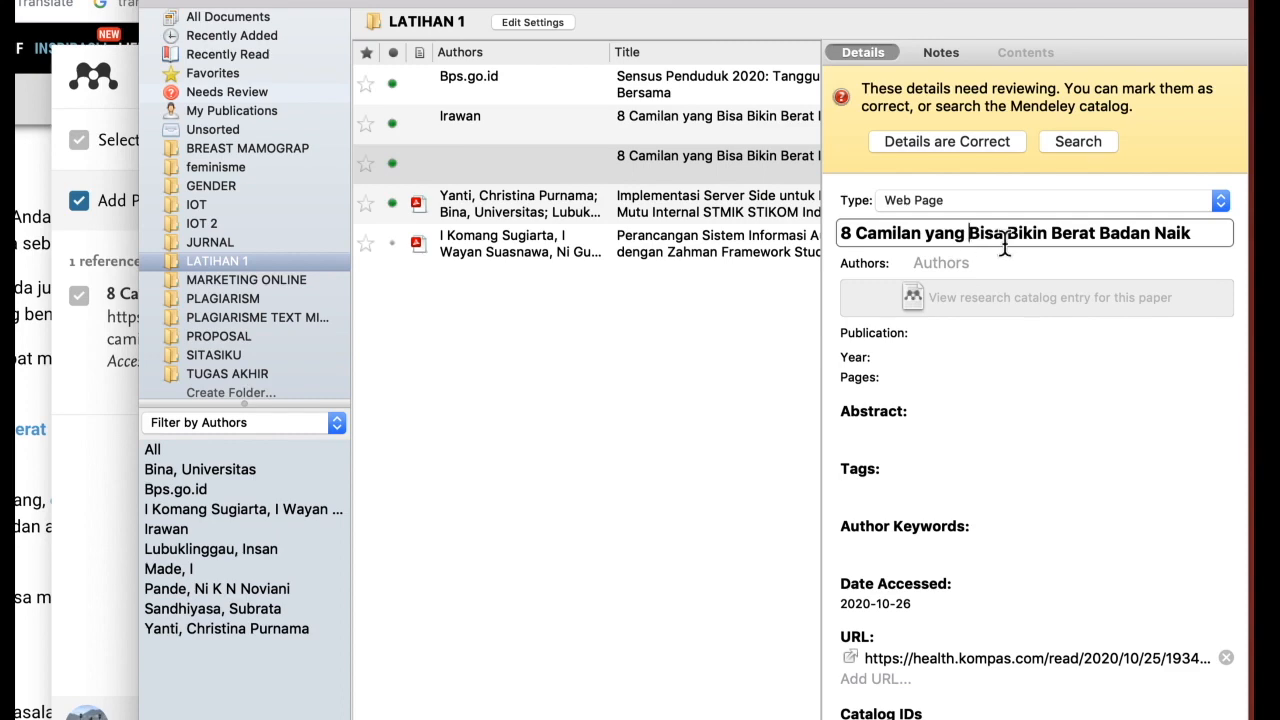
pyautogui.click(981, 256)
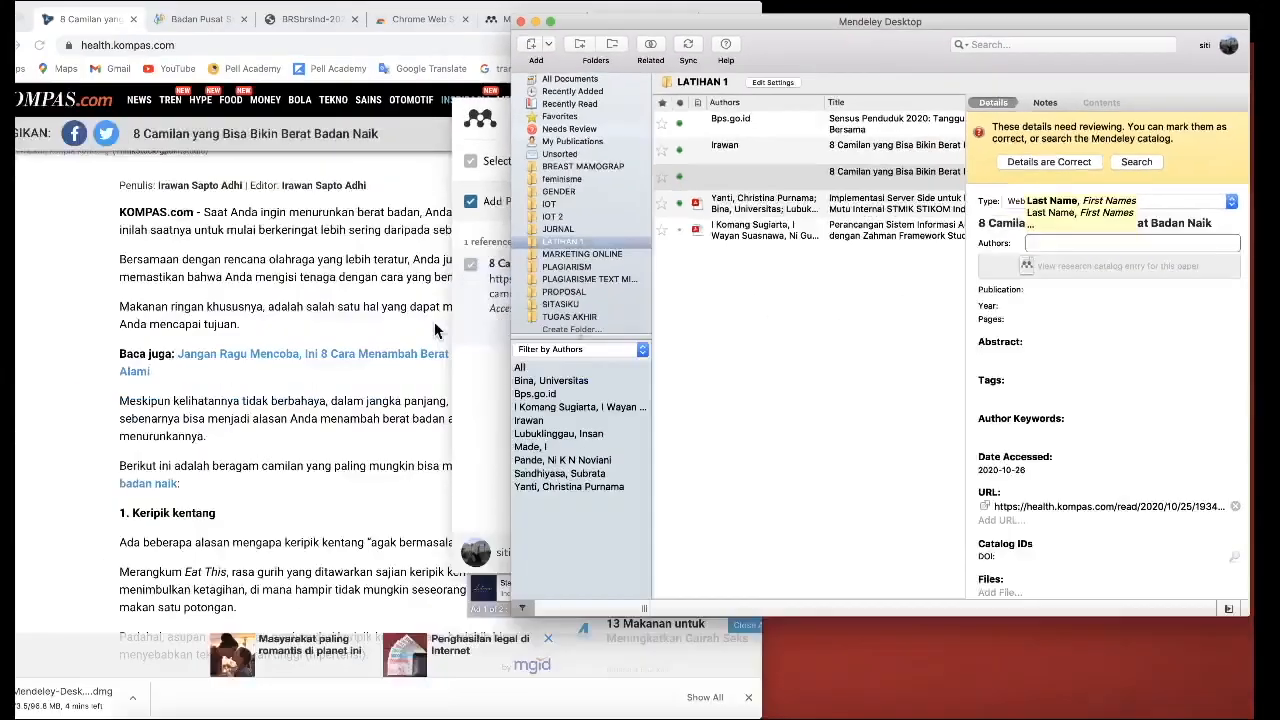
pyautogui.click(222, 318)
pyautogui.scroll(3, 200, 312)
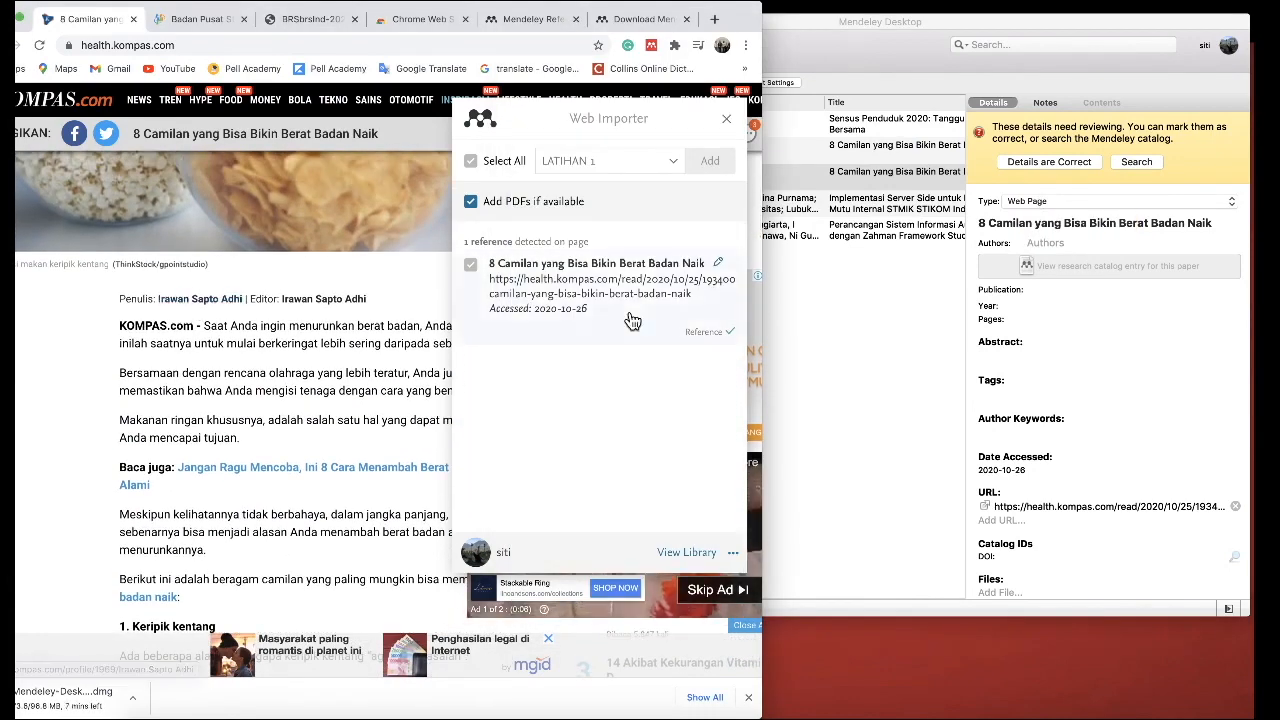
pyautogui.click(952, 607)
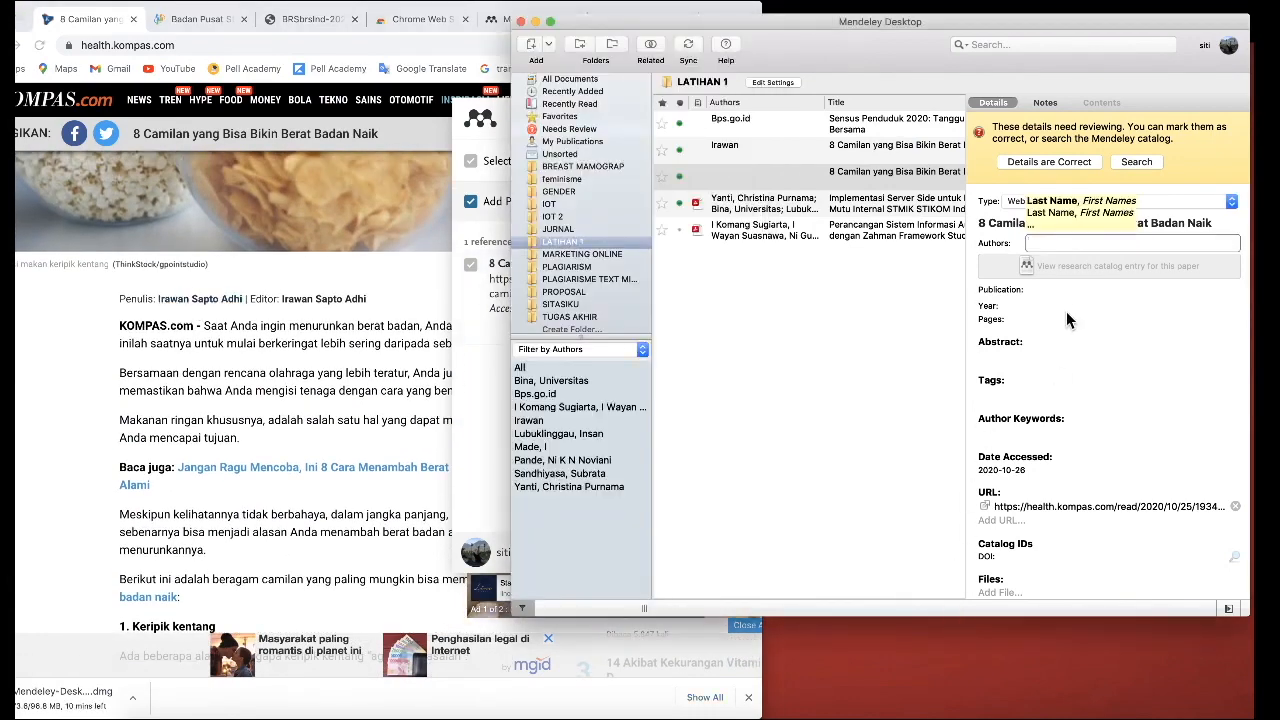
pyautogui.write('Irawan')
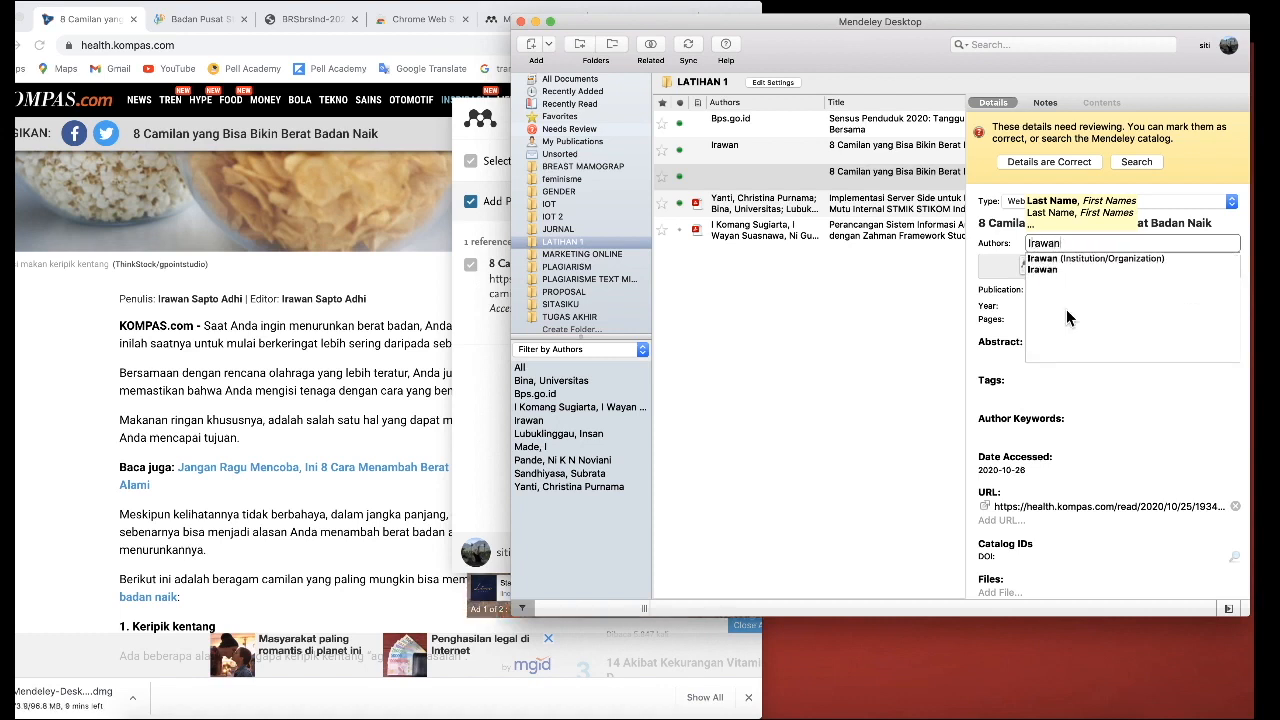
pyautogui.write(' Santo a')
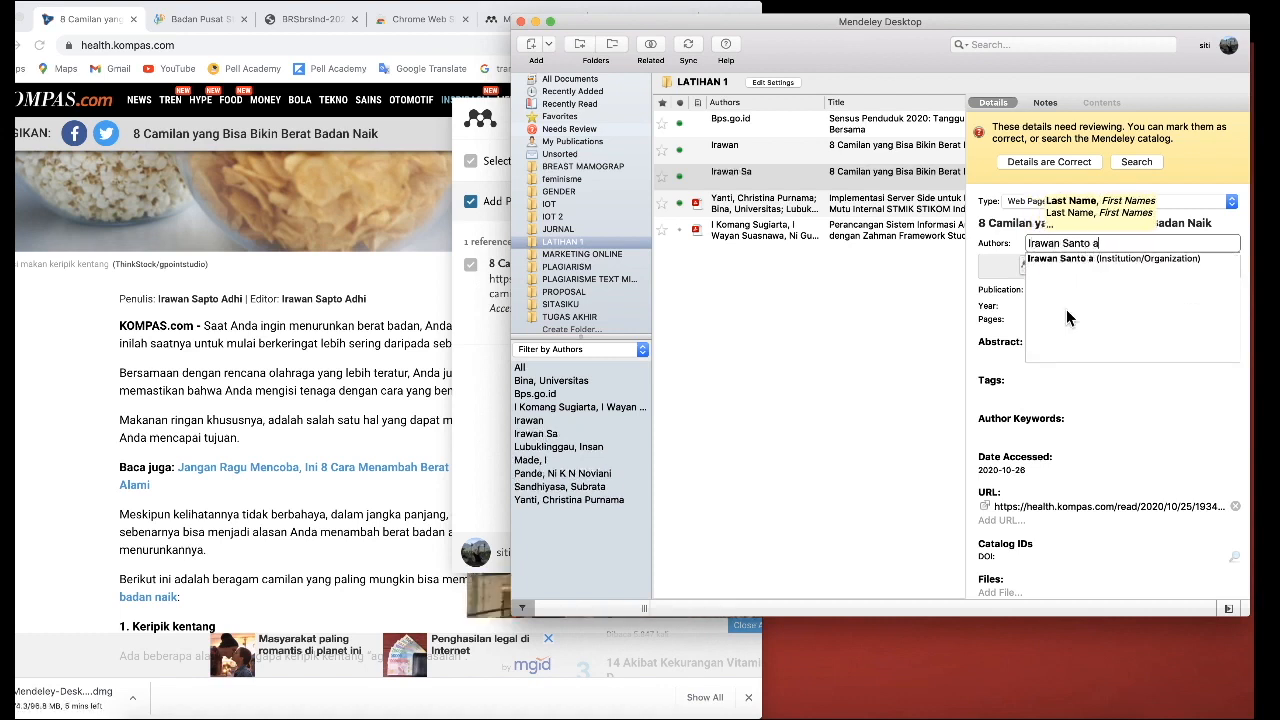
pyautogui.press('BackSpace')
pyautogui.write('Hadi')
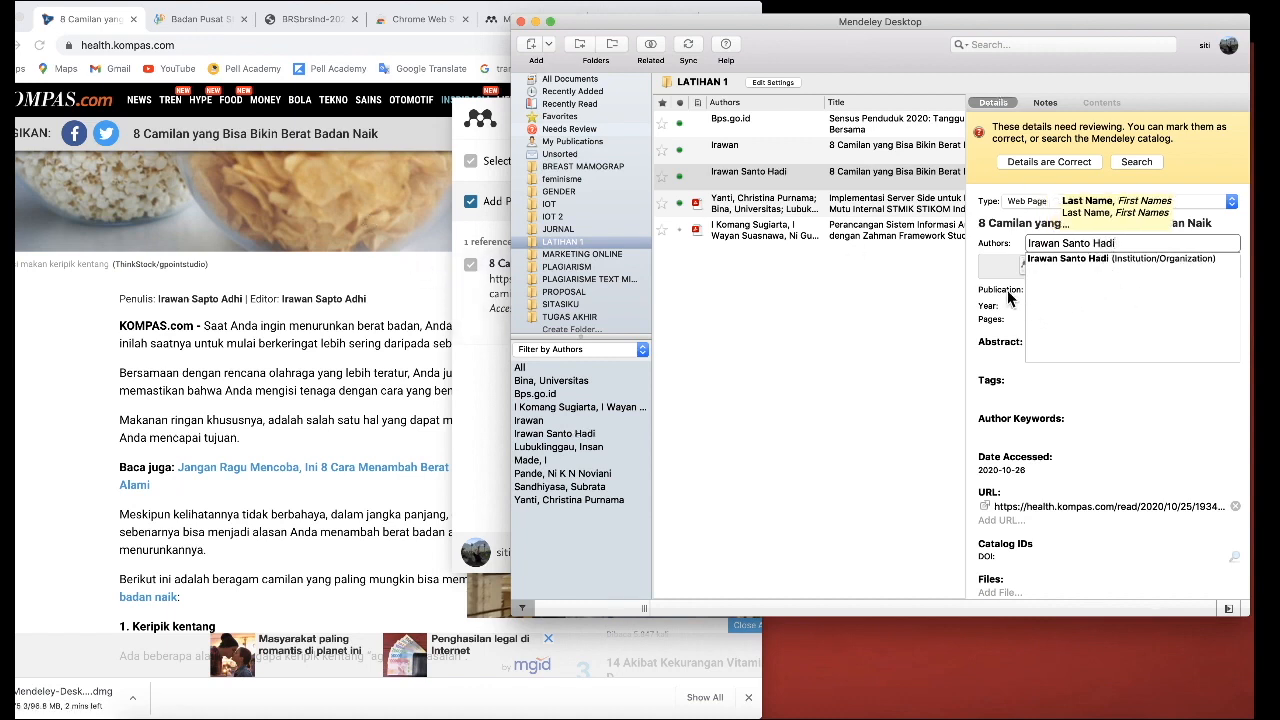
pyautogui.click(975, 291)
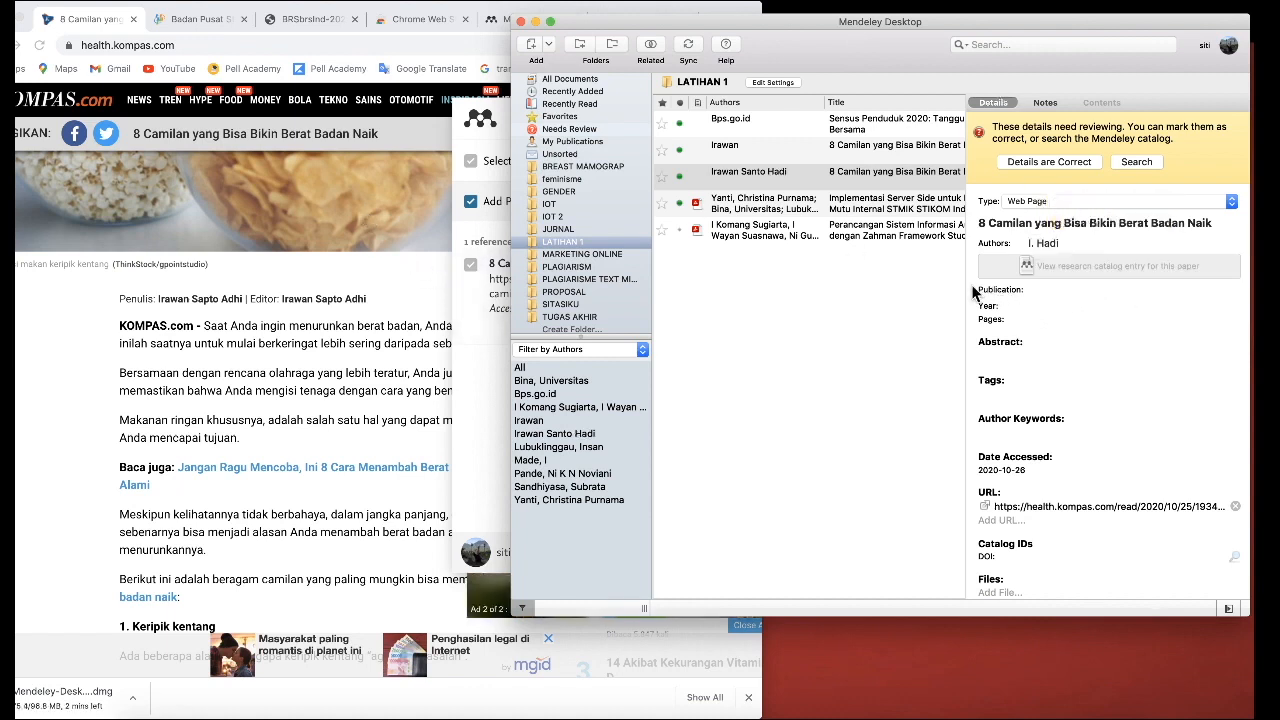
pyautogui.click(1049, 291)
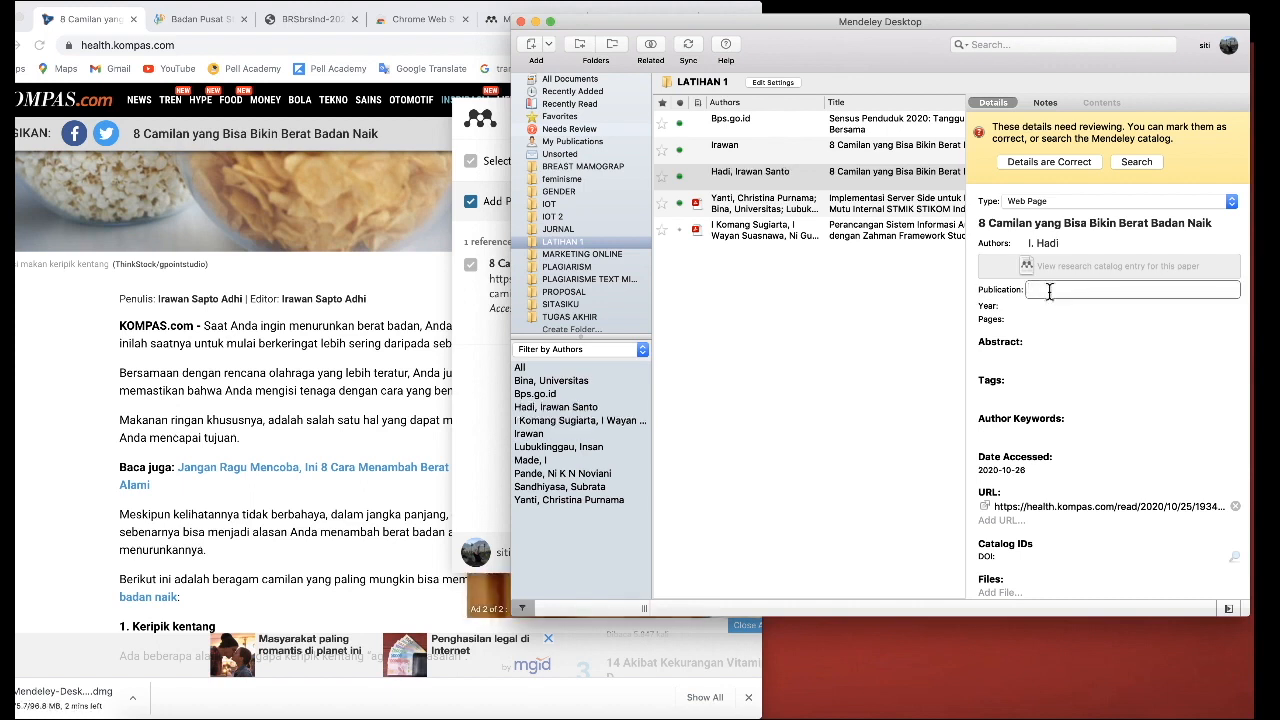
pyautogui.write('W')
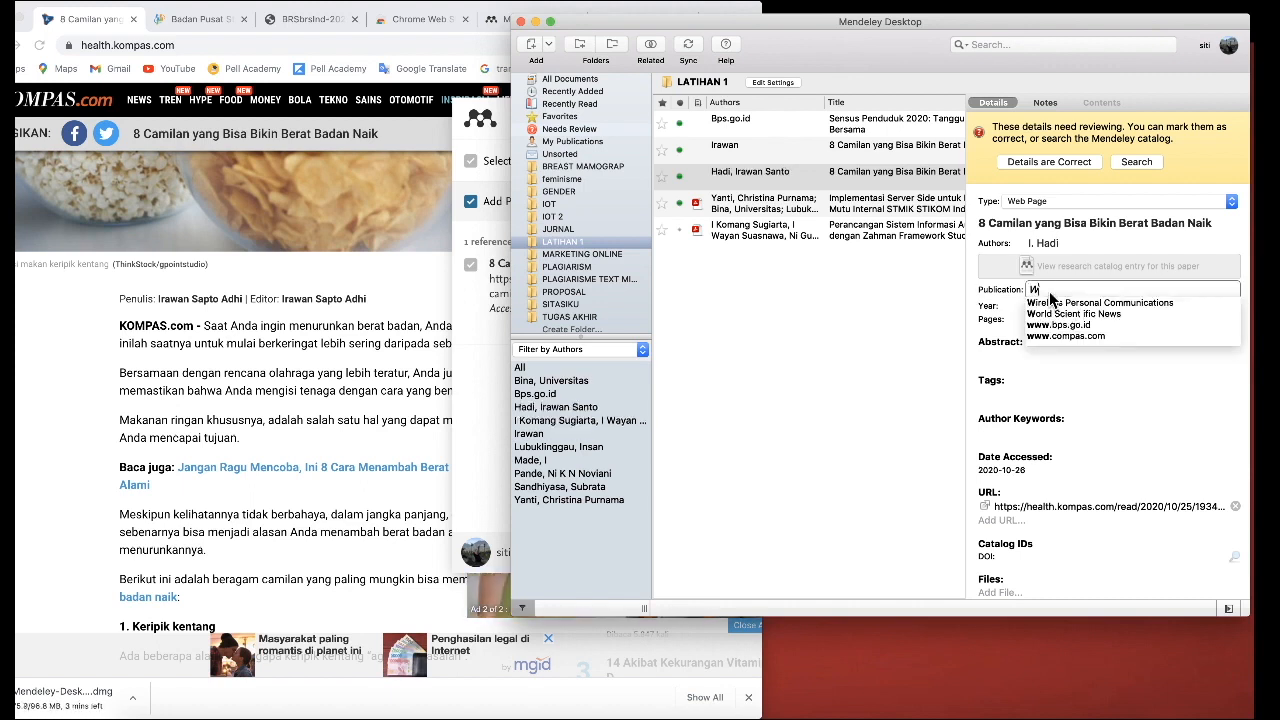
pyautogui.write('ww.kompas.com')
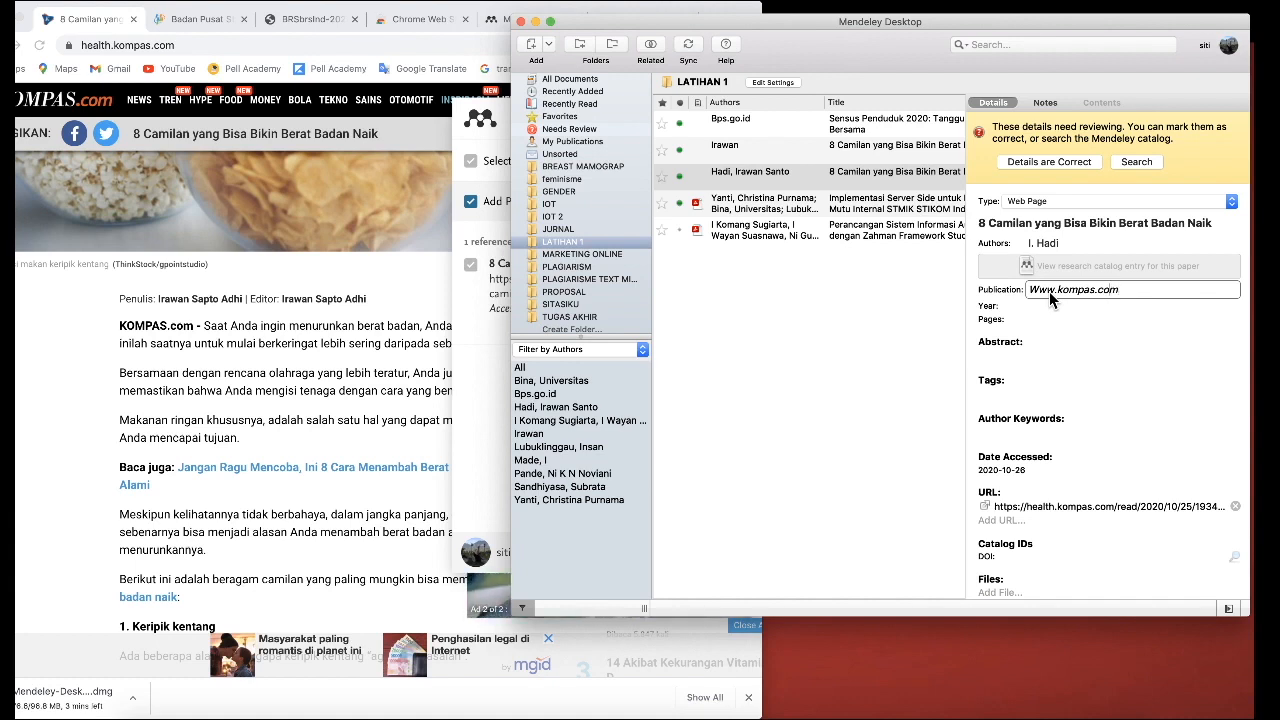
pyautogui.click(1041, 291)
pyautogui.press('BackSpace')
pyautogui.write('w')
pyautogui.click(992, 360)
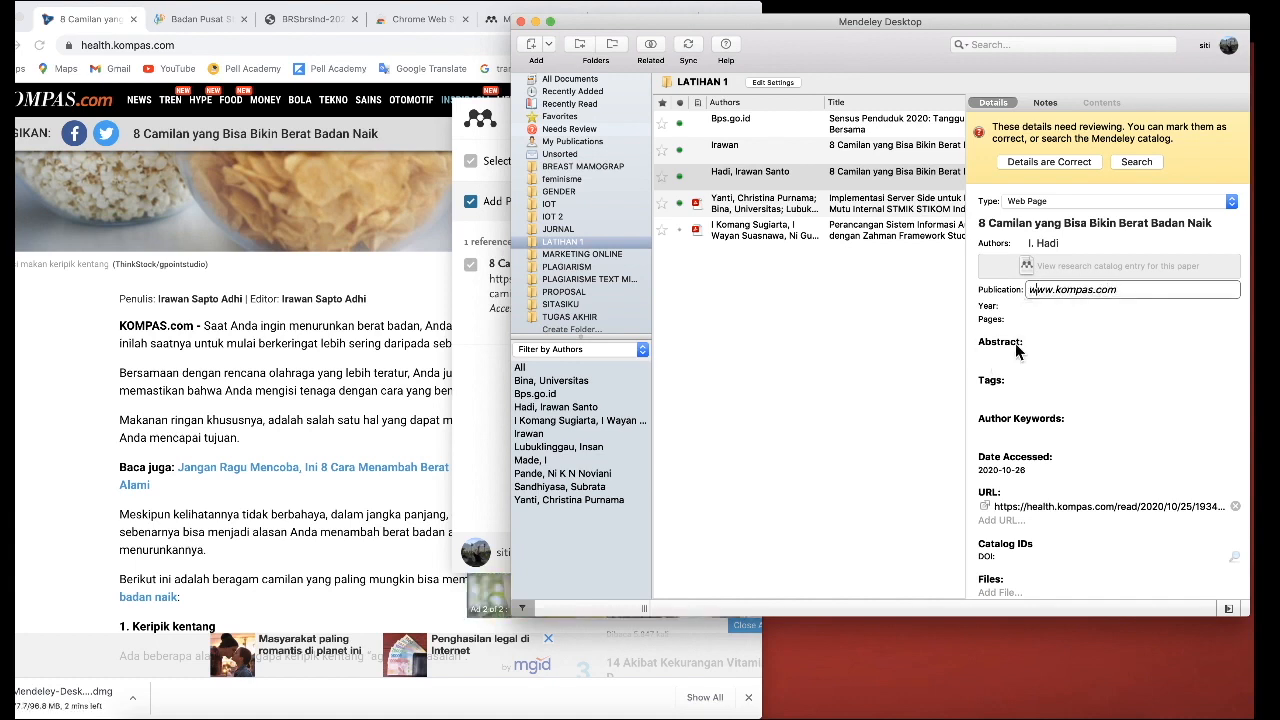
# - Set the new reference's year to 2020, check its remaining details and leave it selected in LATIHAN 1
pyautogui.click(1049, 310)
pyautogui.write('2')
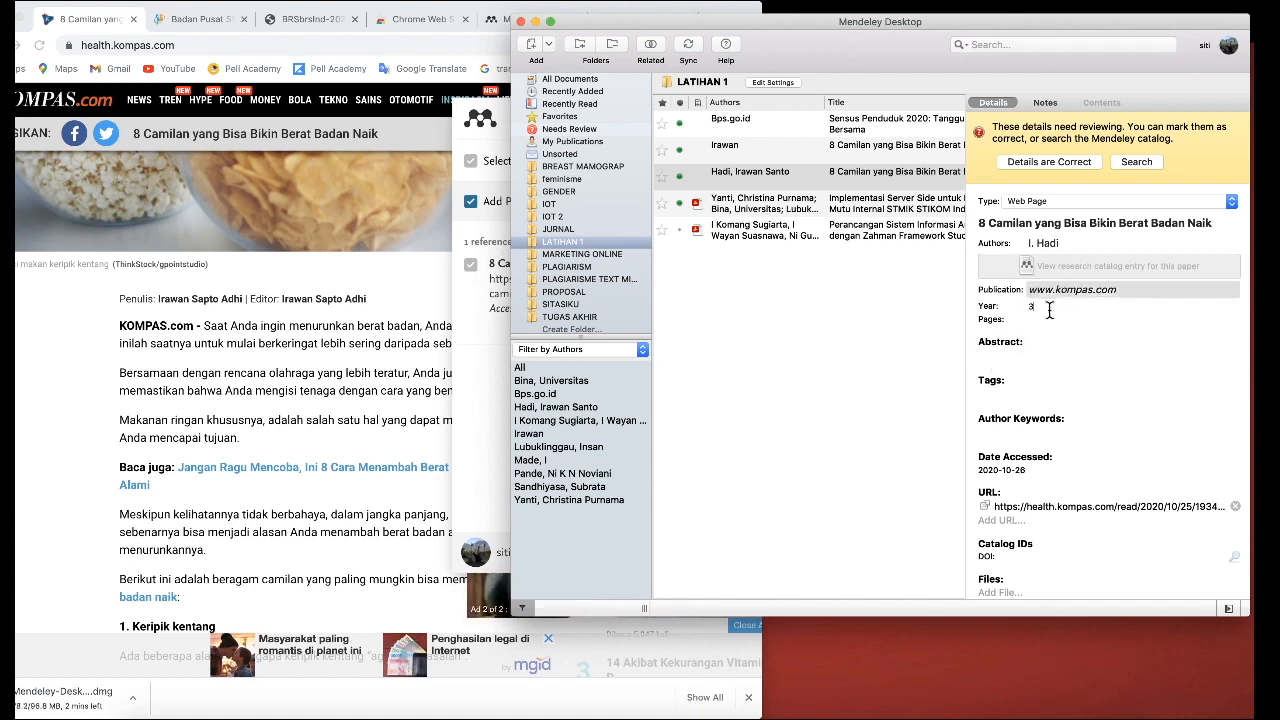
pyautogui.write('020')
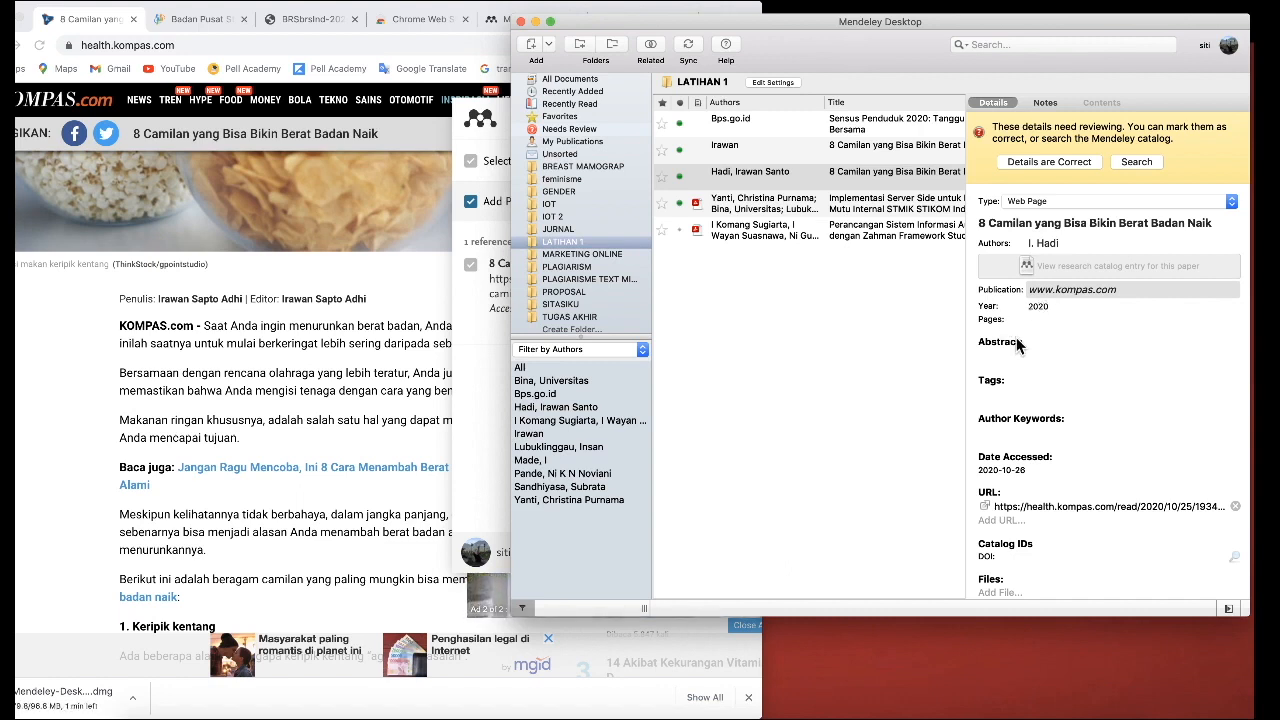
pyautogui.scroll(-2, 1016, 430)
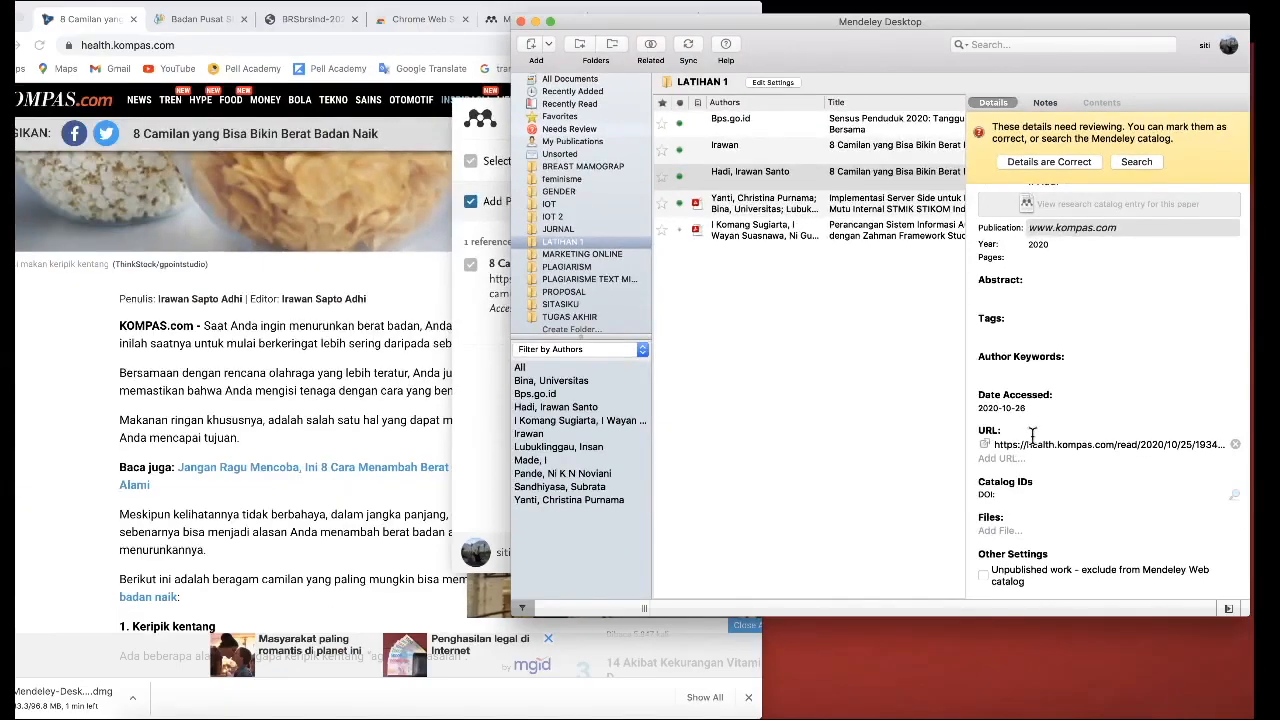
pyautogui.click(869, 333)
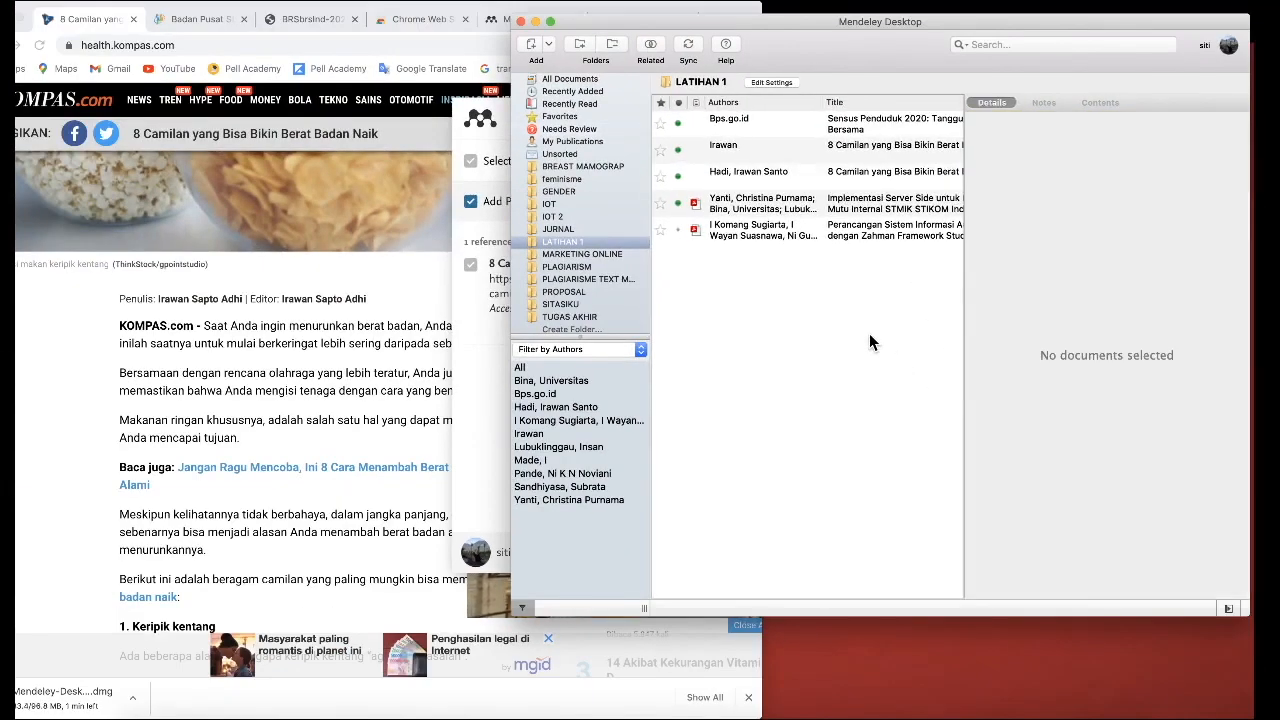
pyautogui.click(748, 178)
# - Switch to the Word document "Latar Belakang - 2" and place the cursor after "terpisahkan lagi dengan Pendidikan", before the full stop, in the second paragraph
pyautogui.moveTo(862, 712)
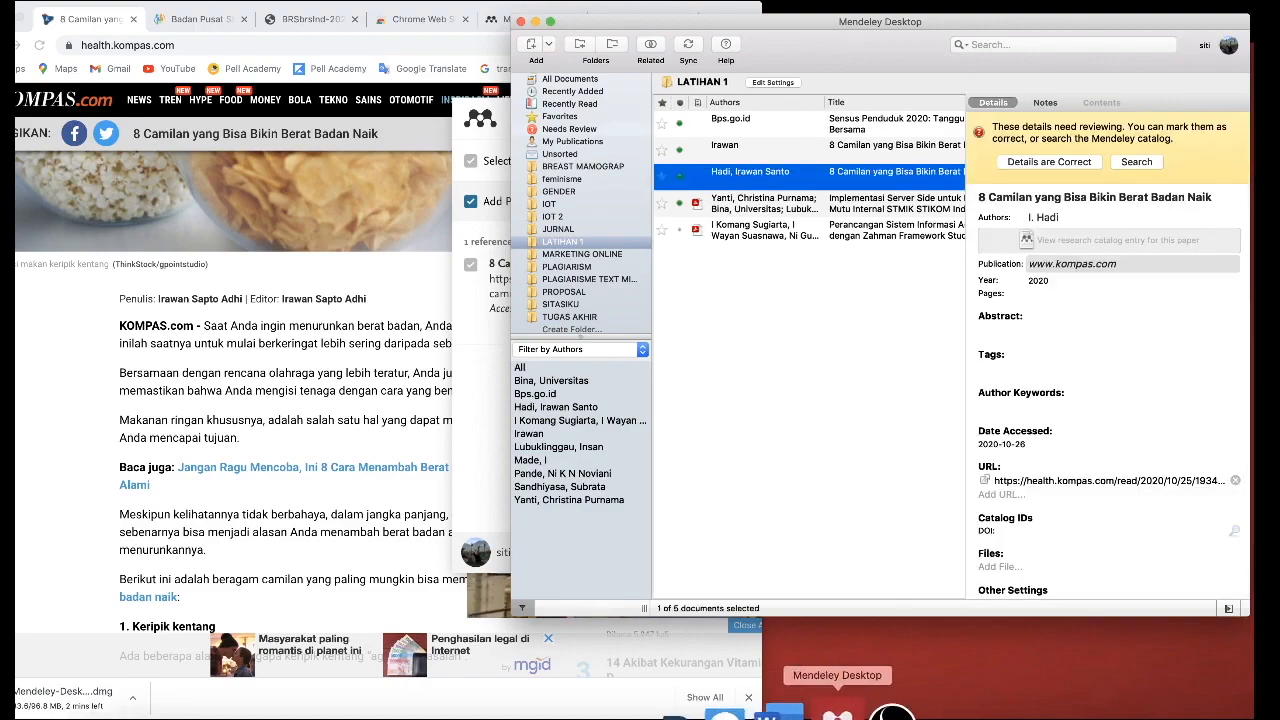
pyautogui.click(1049, 700)
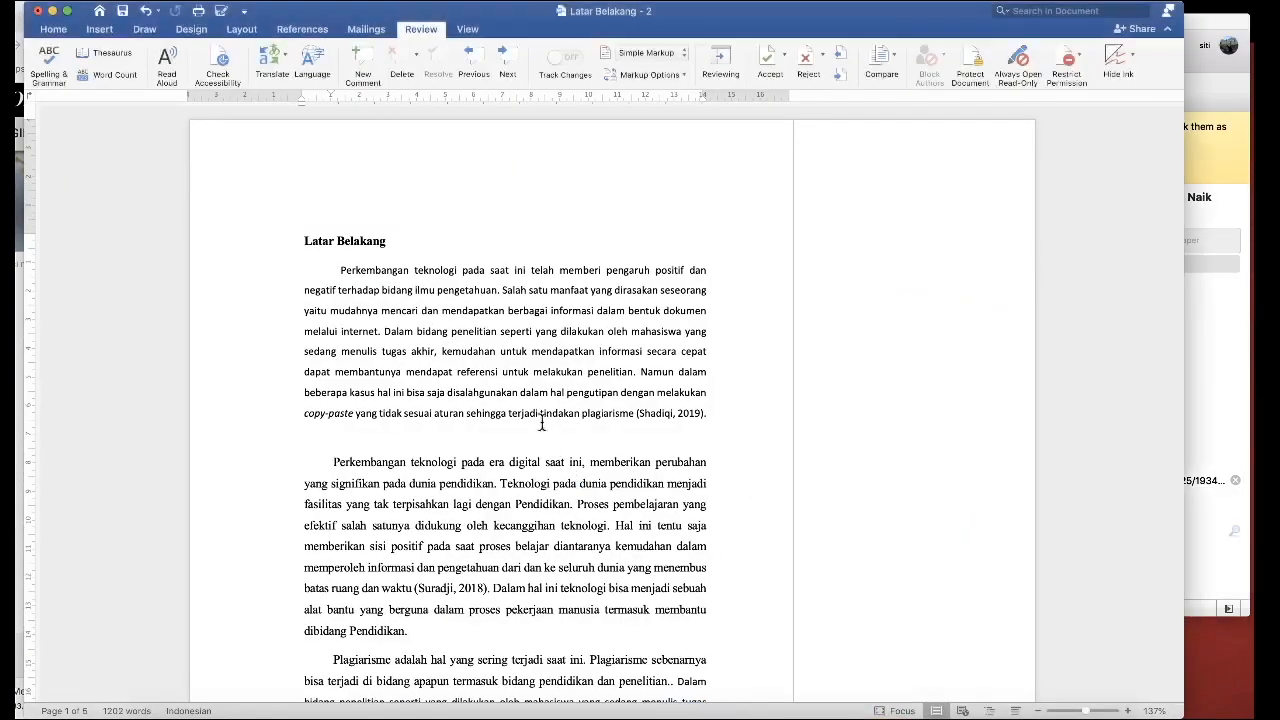
pyautogui.scroll(-5, 545, 438)
pyautogui.scroll(-3, 541, 422)
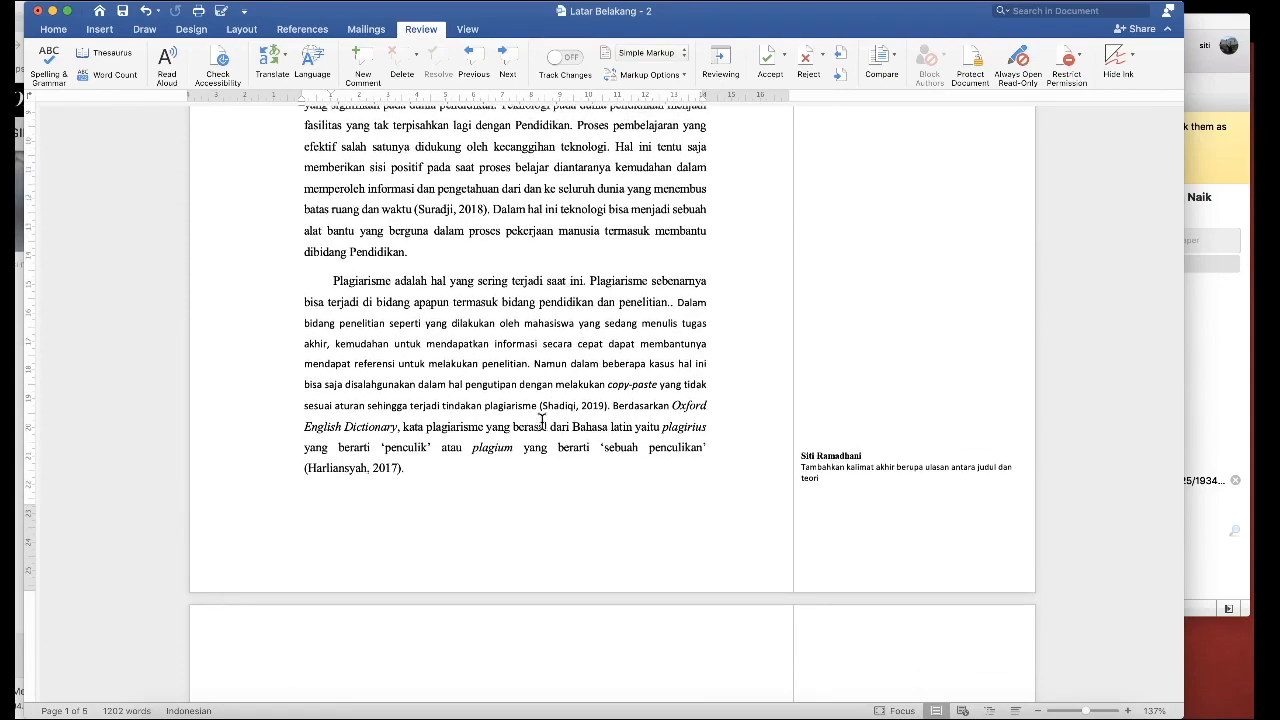
pyautogui.scroll(5, 541, 422)
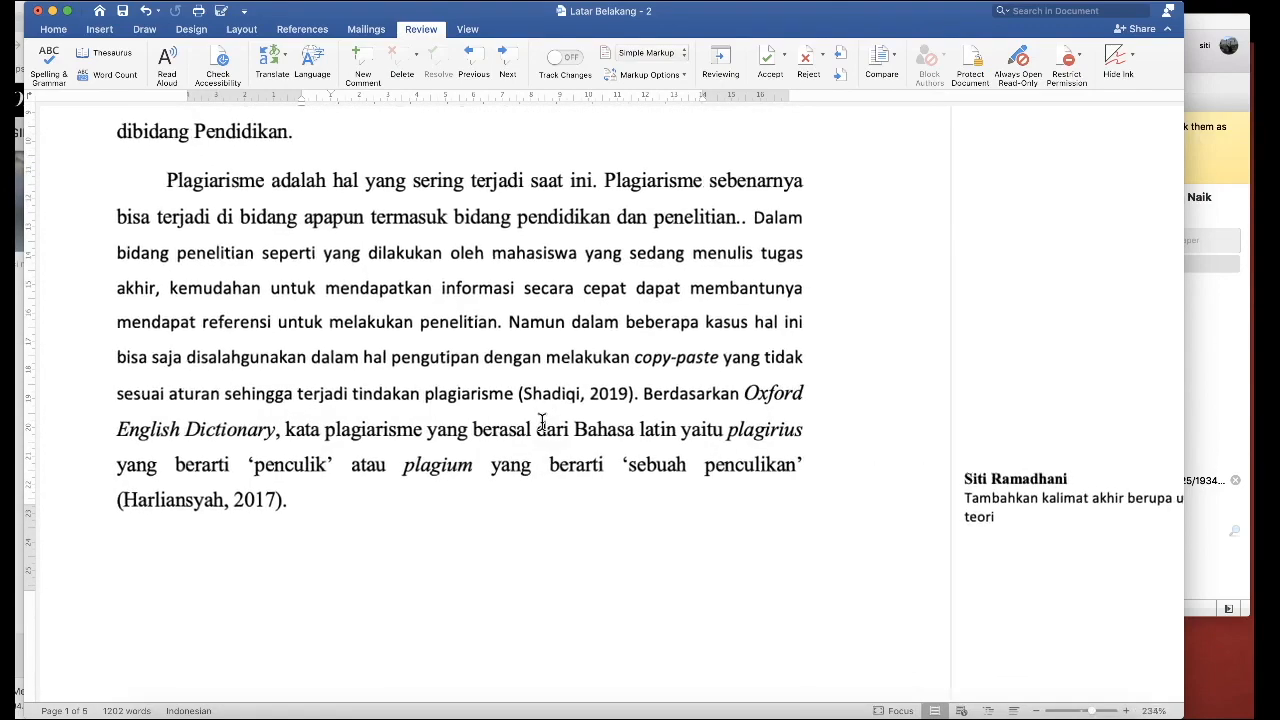
pyautogui.scroll(3, 541, 422)
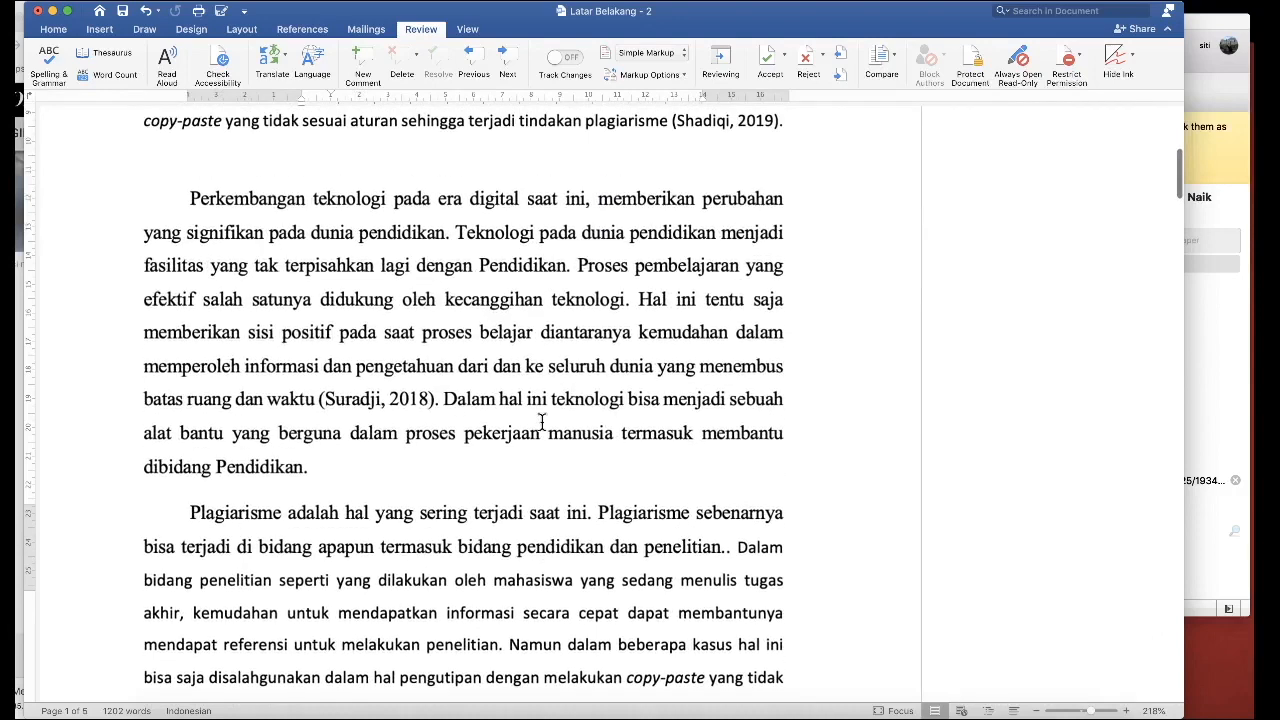
pyautogui.click(563, 261)
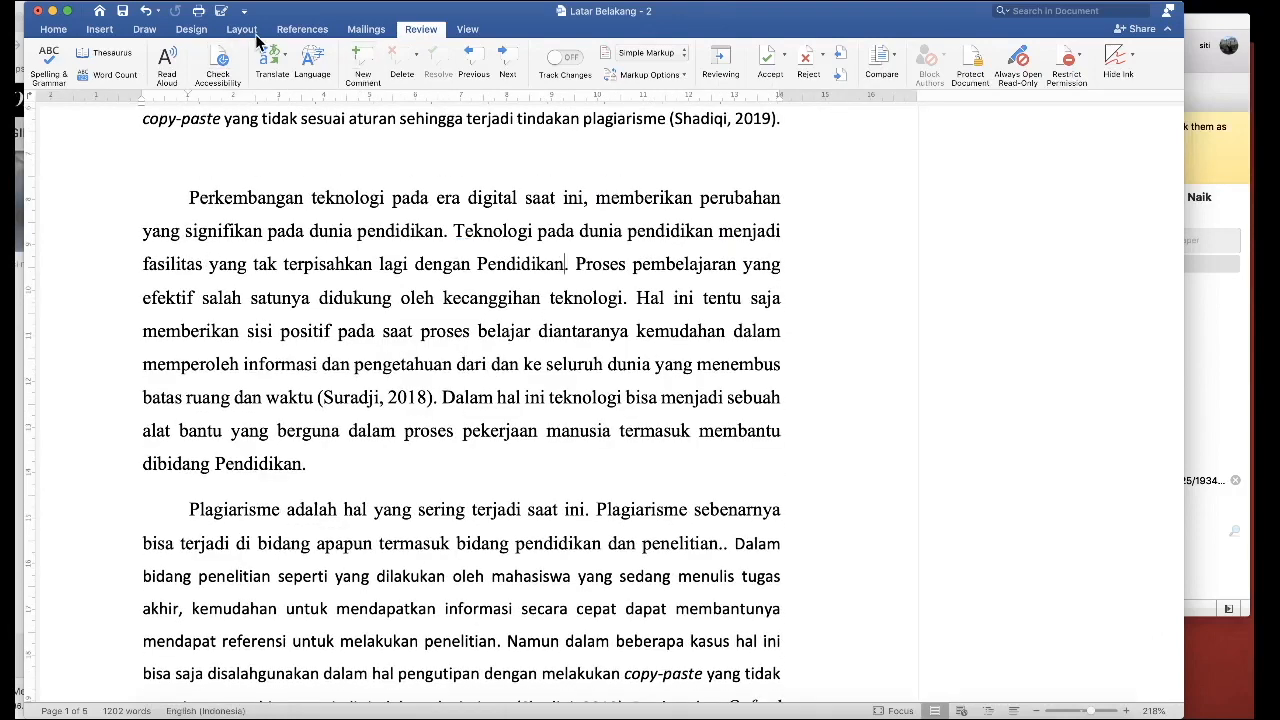
# - Cite the selected Kompas reference from Mendeley at the cursor, importing the document's missing references into the existing folder My Library
pyautogui.click(298, 30)
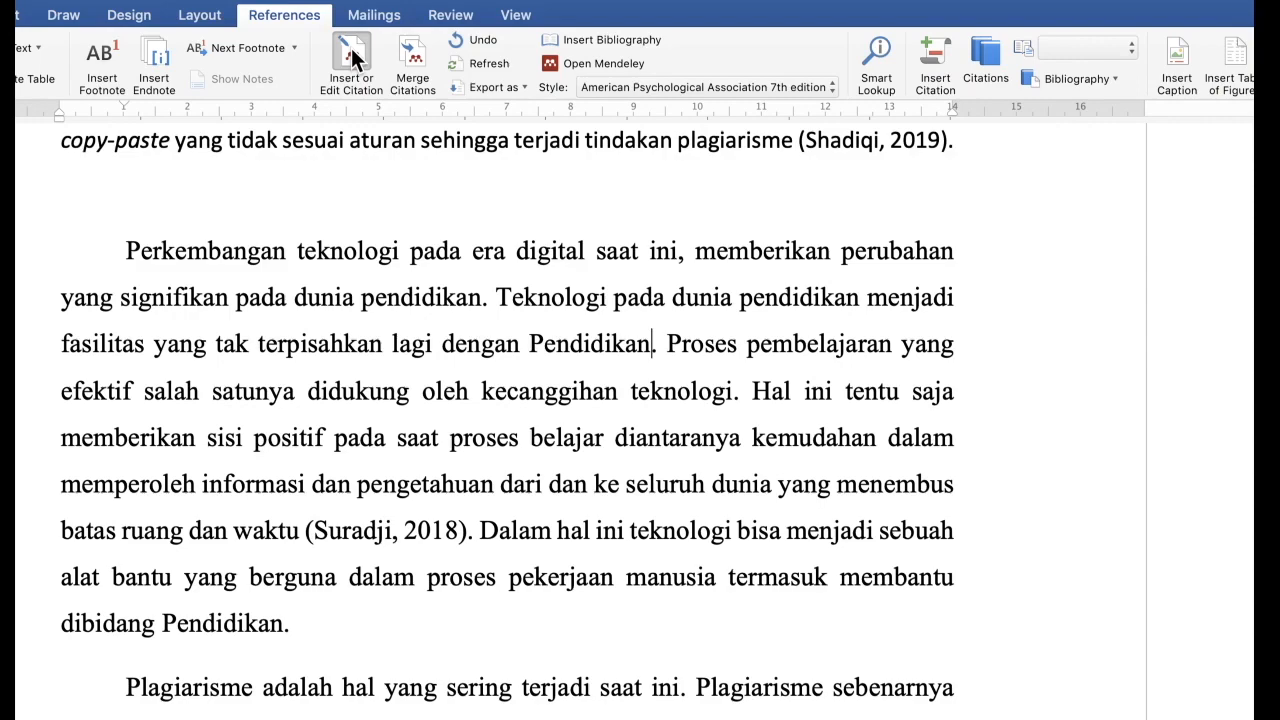
pyautogui.click(351, 48)
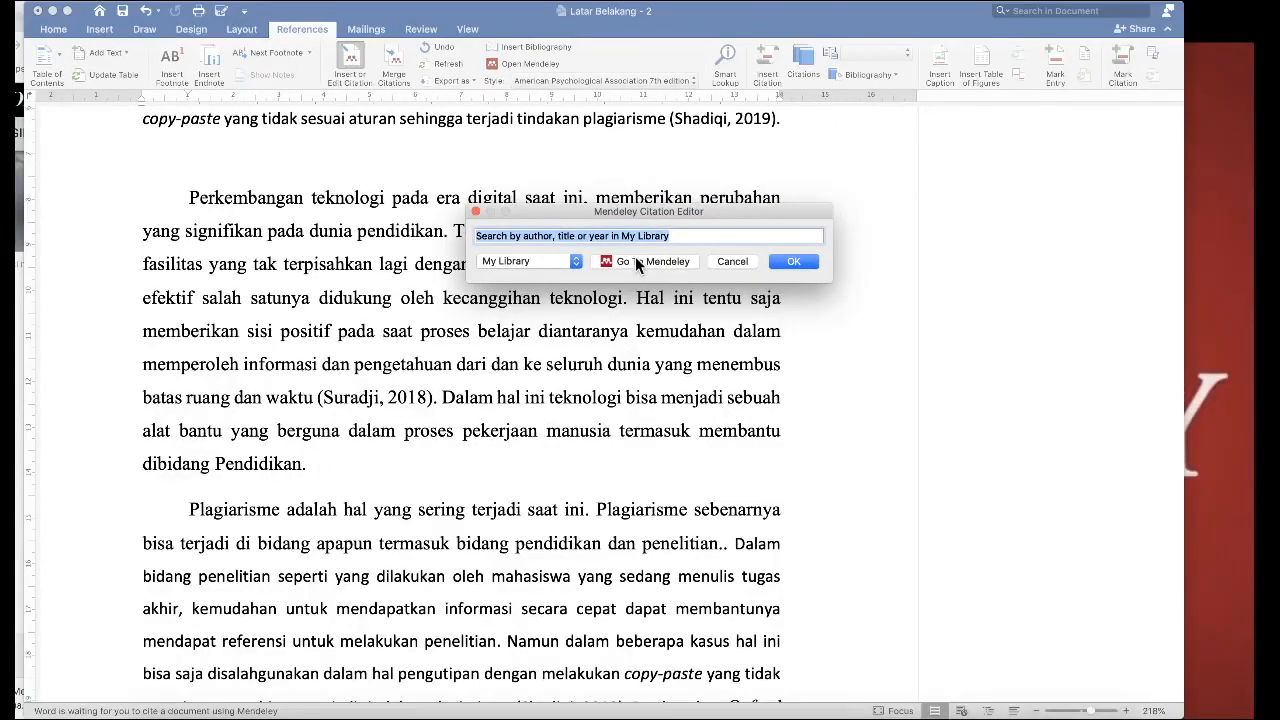
pyautogui.click(634, 264)
pyautogui.moveTo(883, 31); pyautogui.dragTo(712, 60)
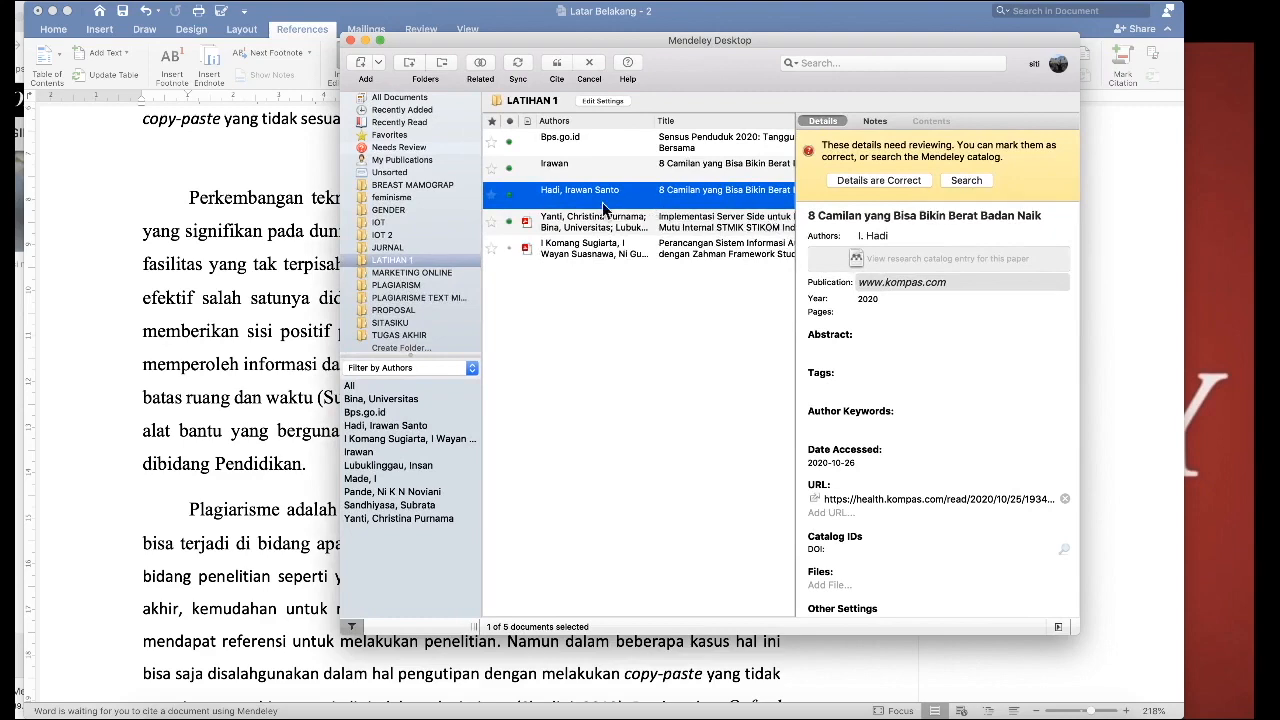
pyautogui.moveTo(341, 260); pyautogui.dragTo(16, 260)
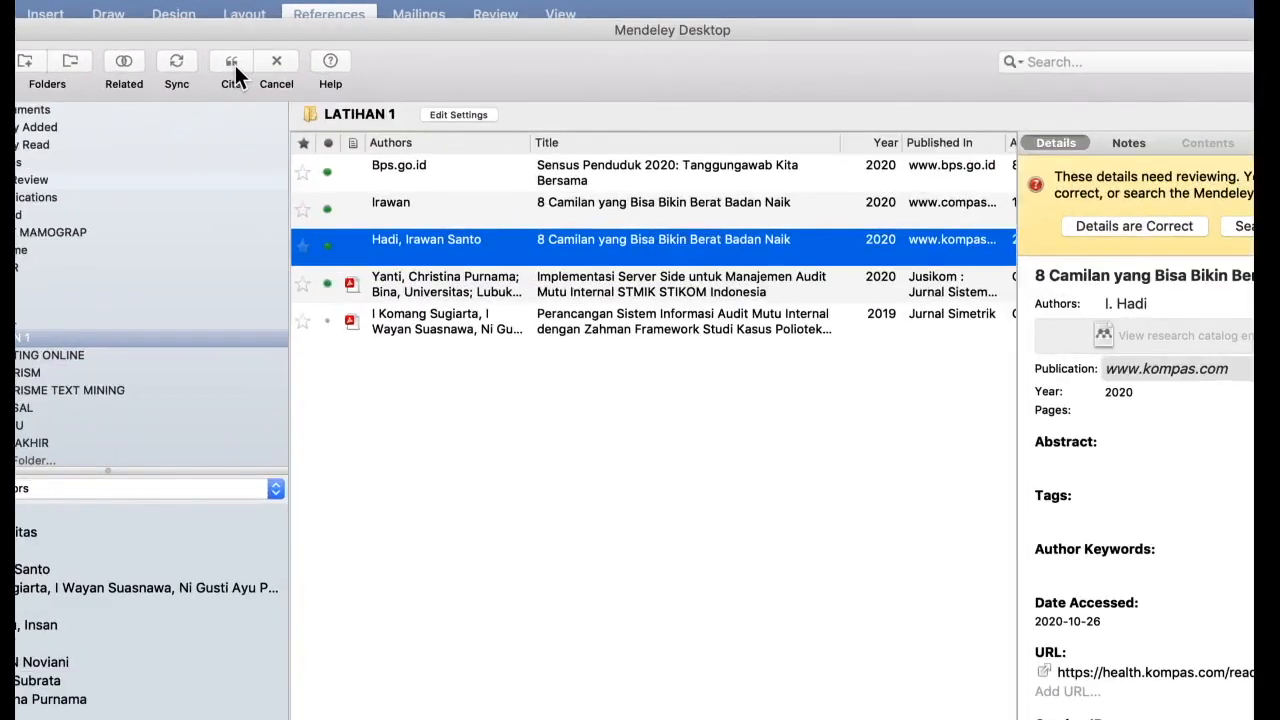
pyautogui.click(235, 68)
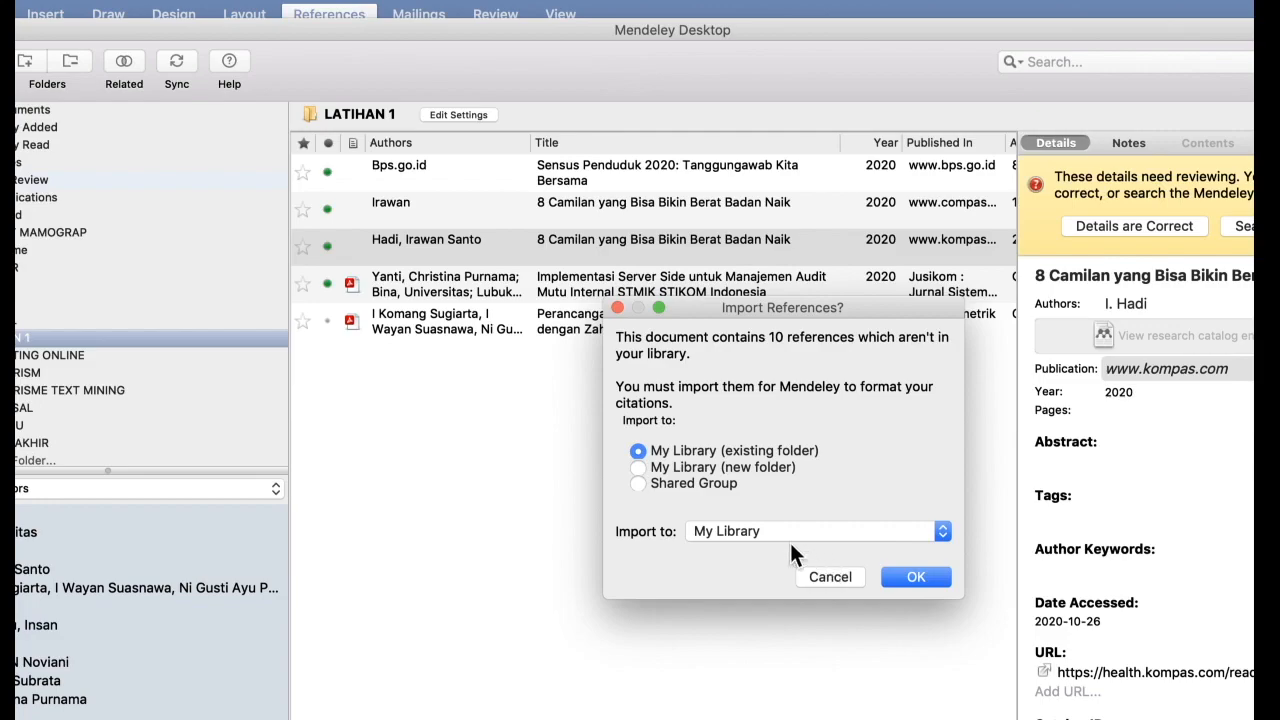
pyautogui.click(903, 572)
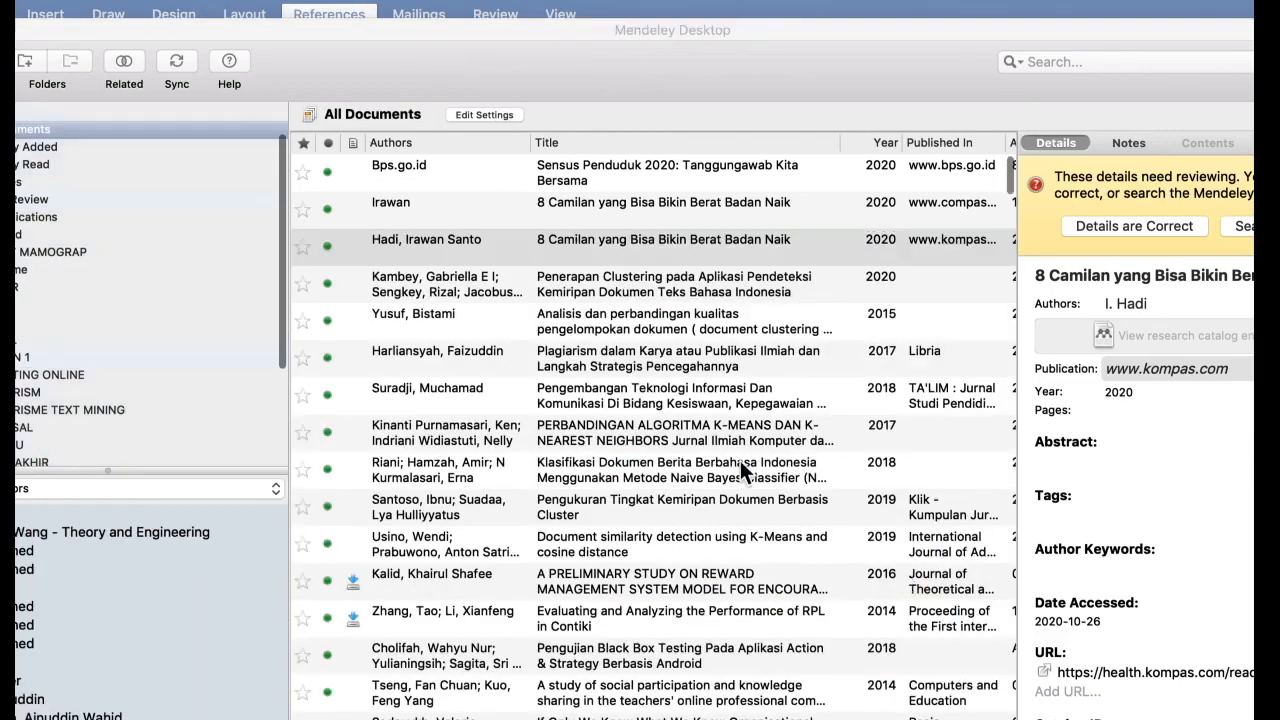
# - Insert a Mendeley bibliography on a new line after the last entry of the Word document's reference list
pyautogui.scroll(3, 566, 289)
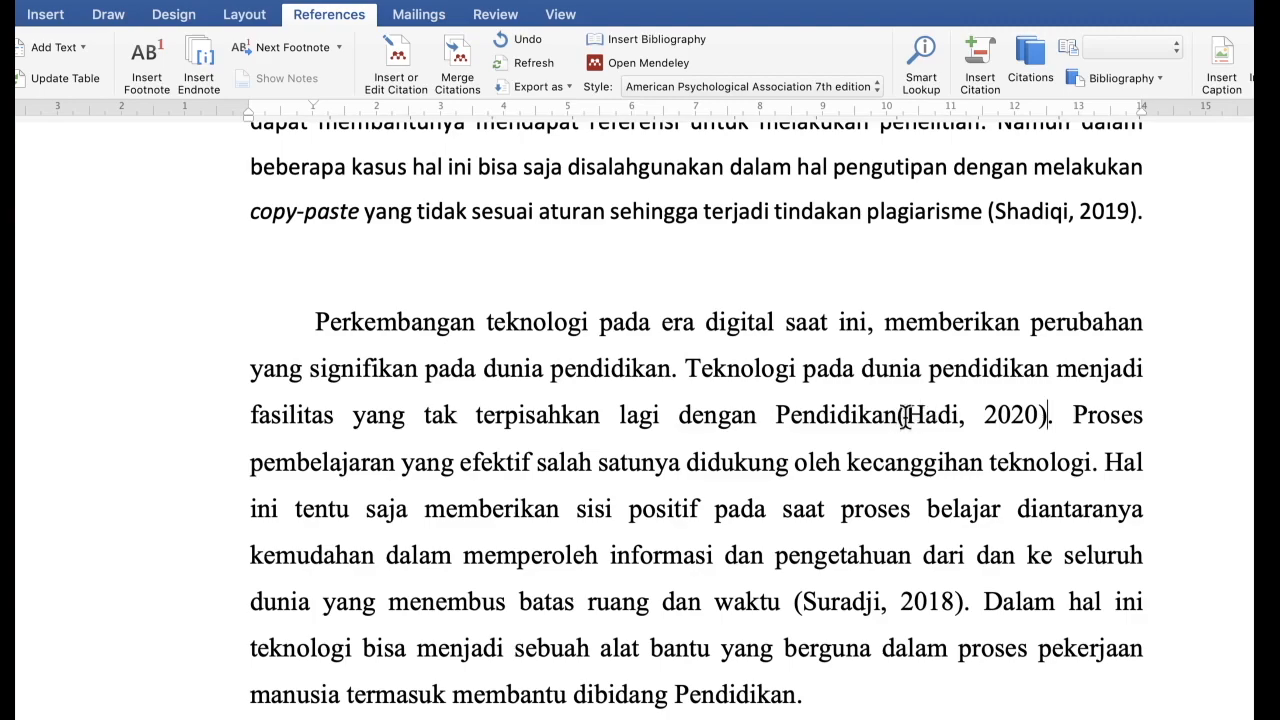
pyautogui.scroll(-20, 915, 415)
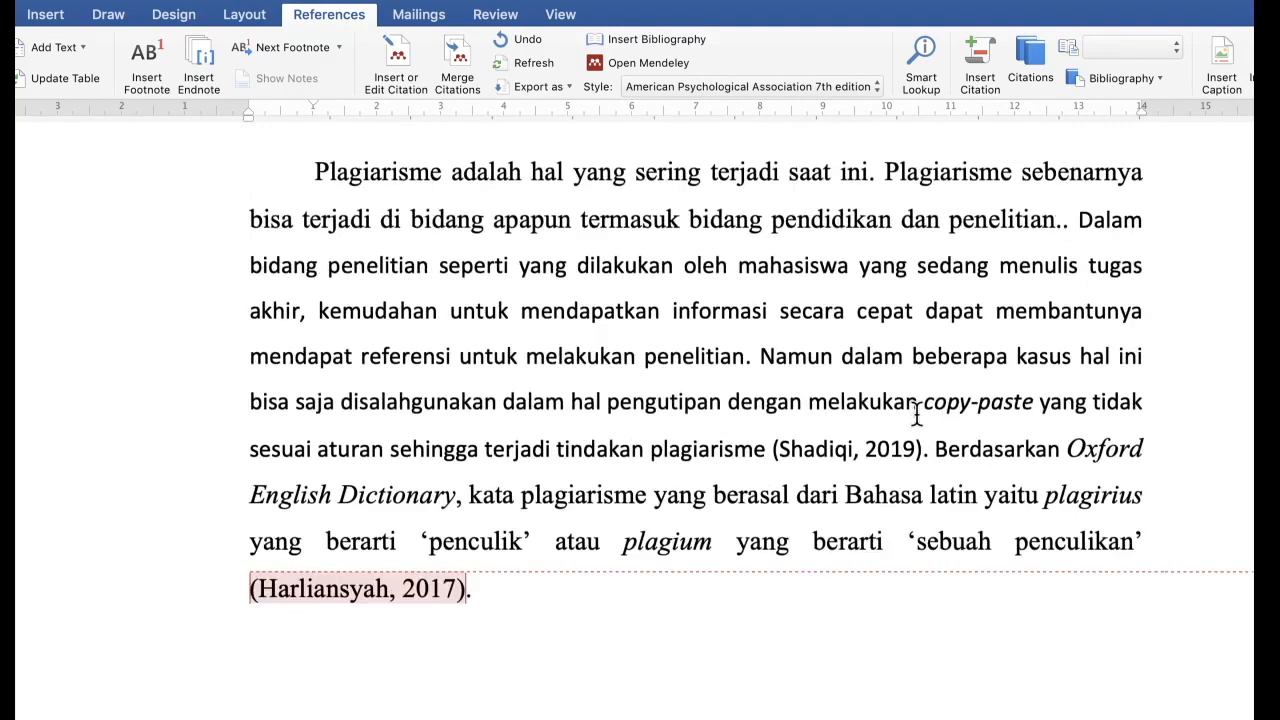
pyautogui.scroll(-20, 916, 414)
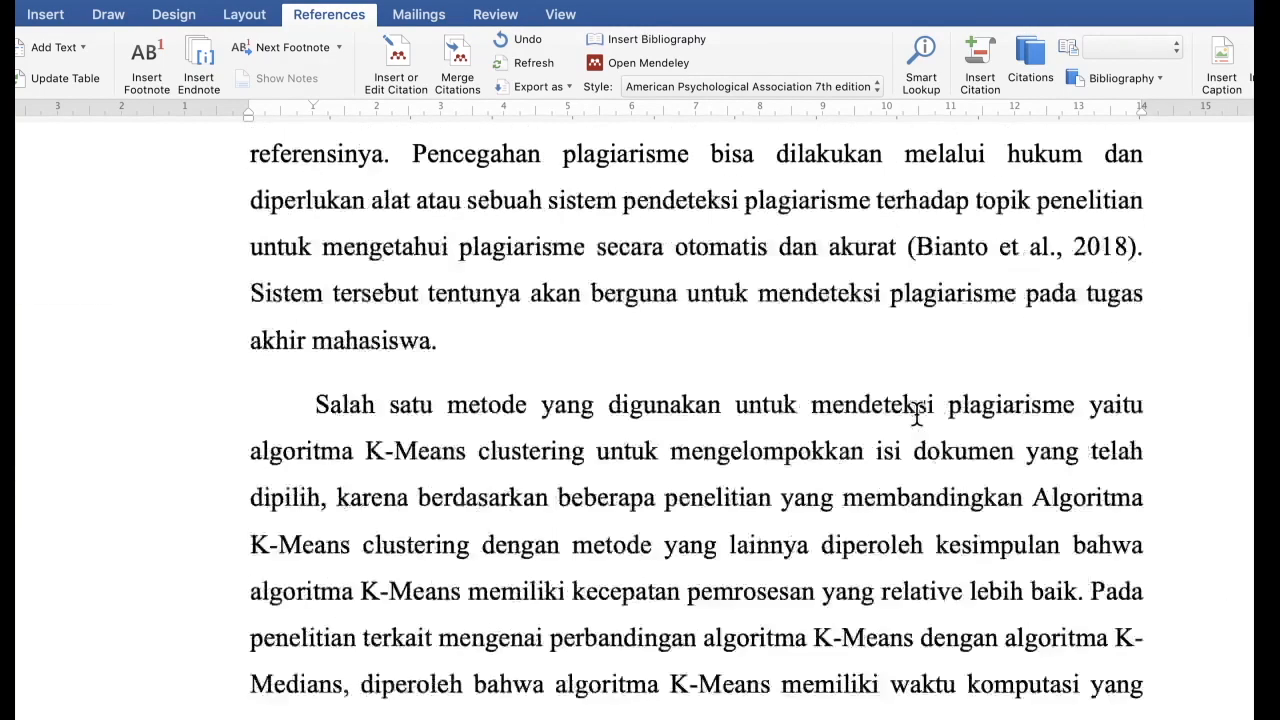
pyautogui.scroll(20, 916, 414)
pyautogui.scroll(-15, 915, 414)
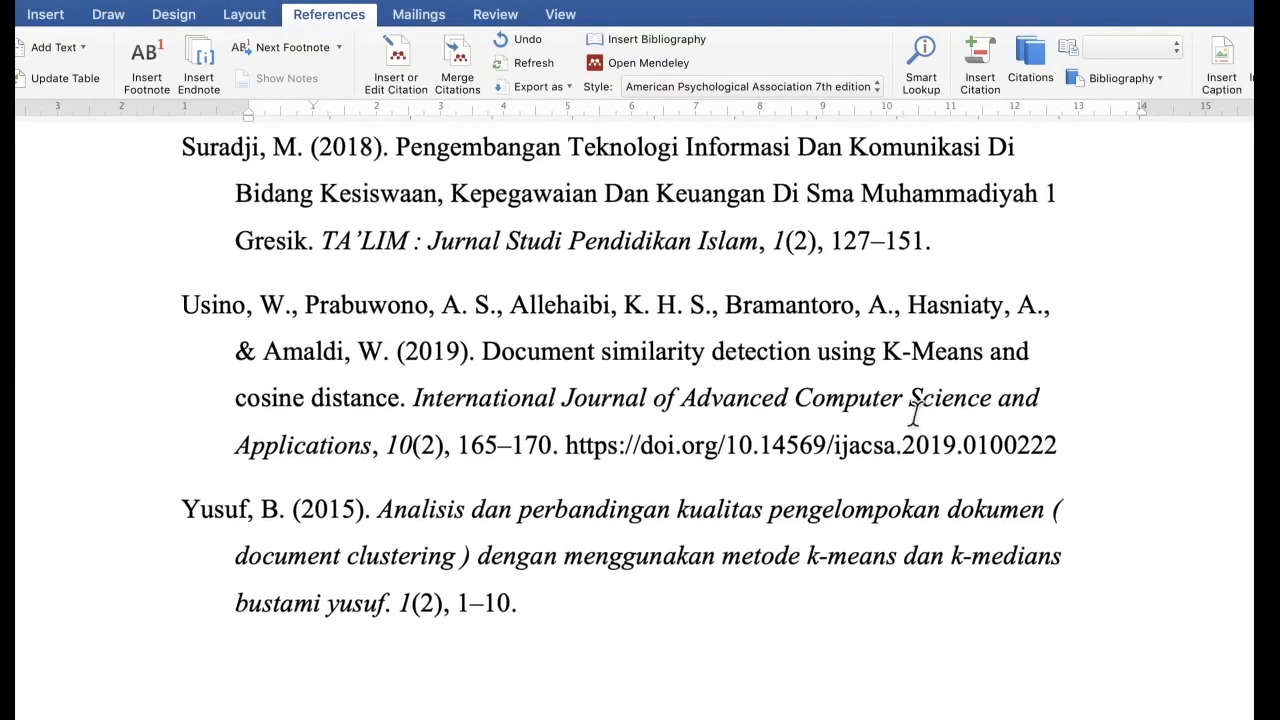
pyautogui.scroll(-2, 915, 415)
pyautogui.click(597, 533)
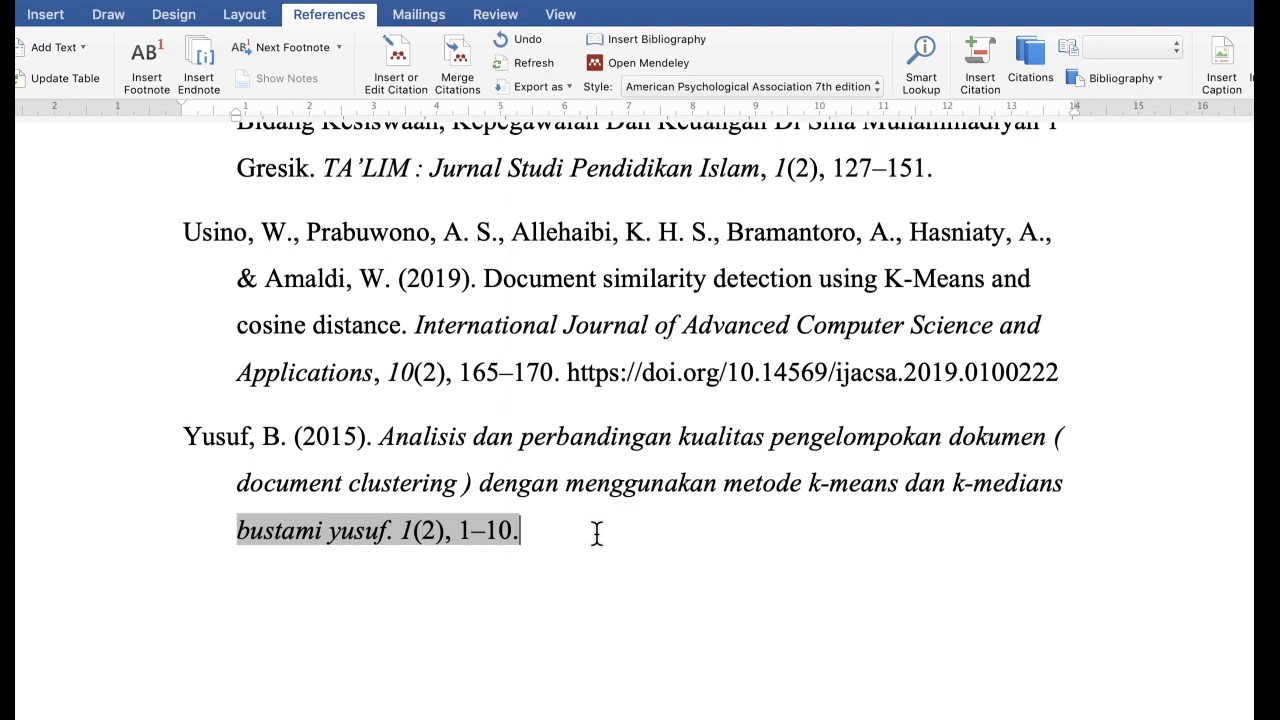
pyautogui.press('Return')
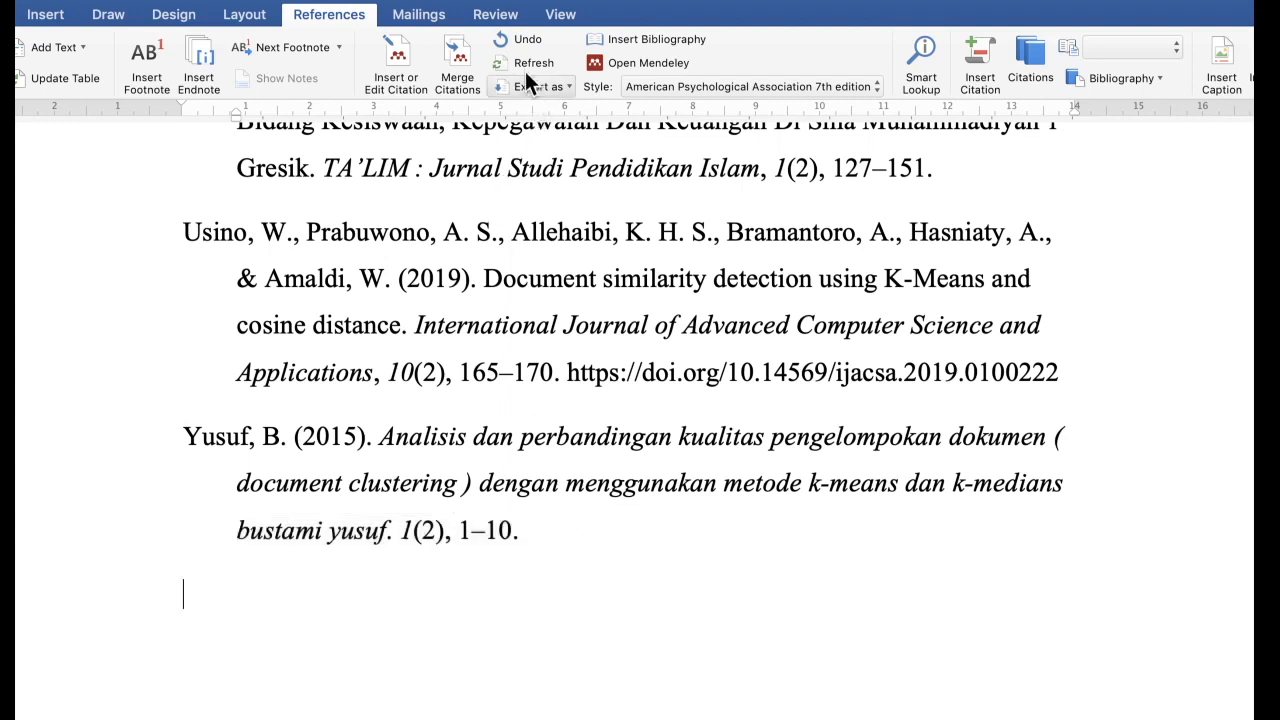
pyautogui.click(617, 43)
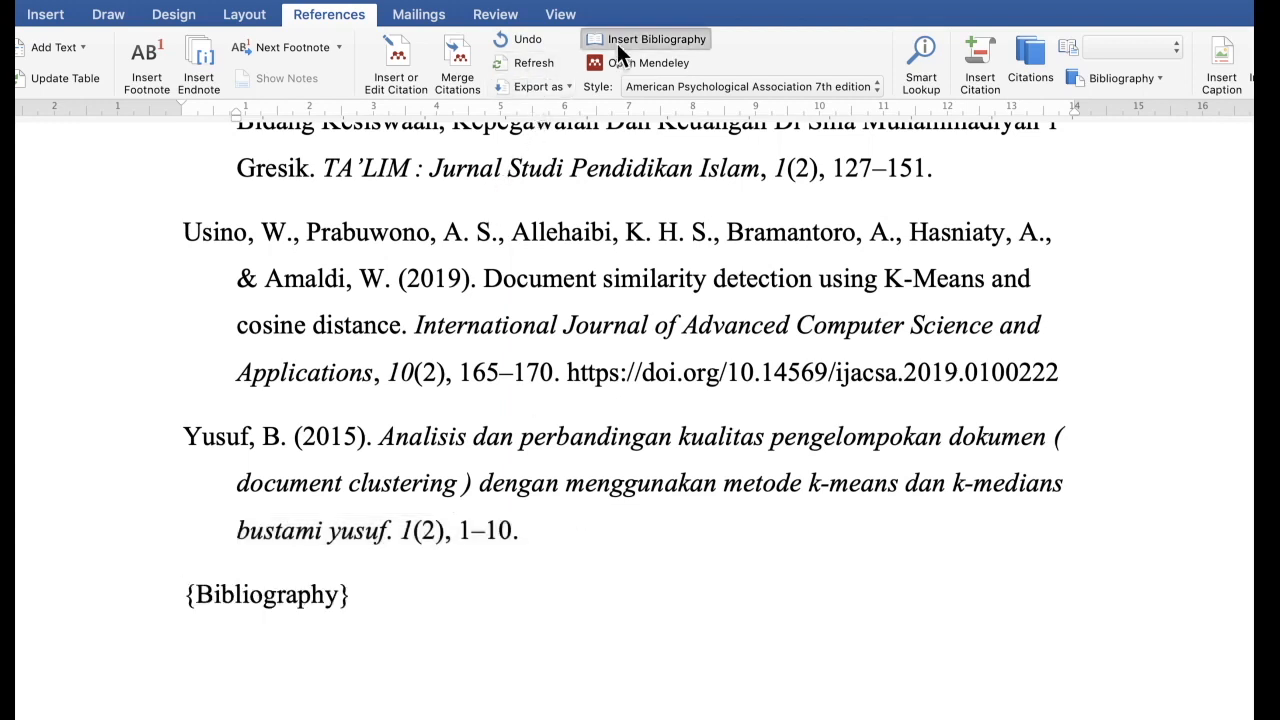
# - Examine the entries under Daftar Pustaka, focusing on the one for "8 Camilan yang Bisa Bikin Berat Badan Naik"
pyautogui.scroll(8, 481, 655)
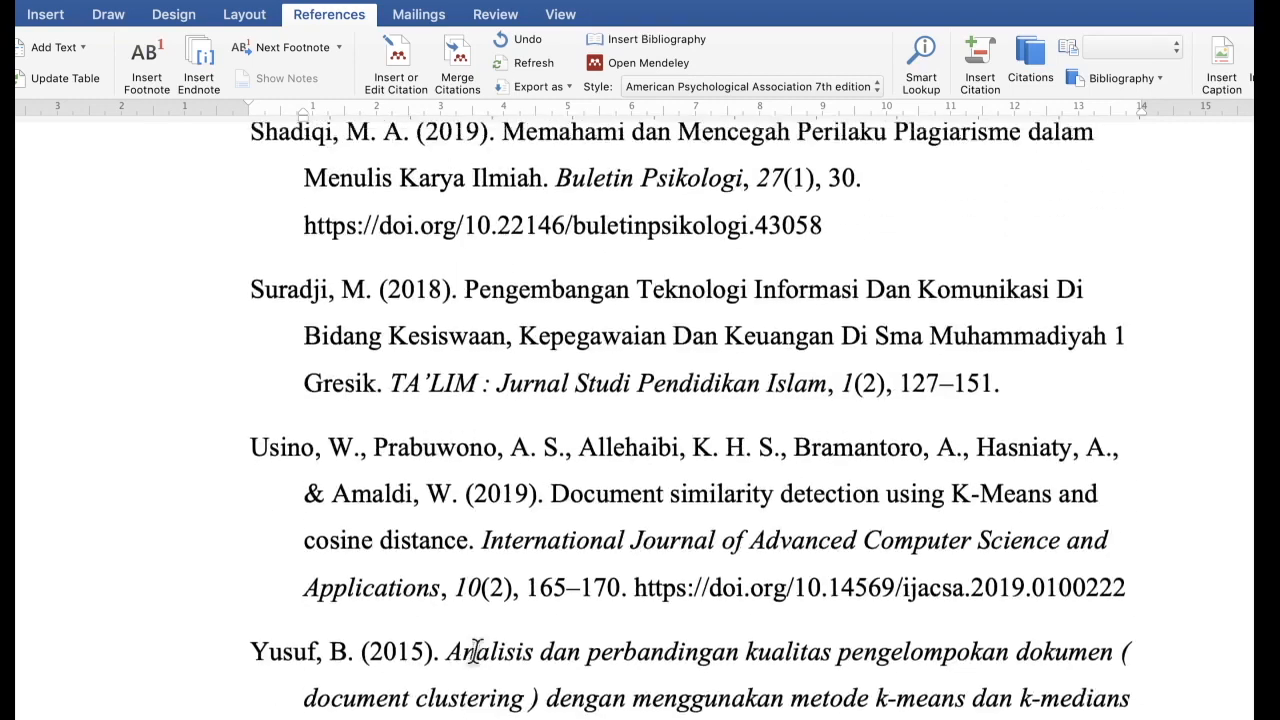
pyautogui.scroll(8, 478, 650)
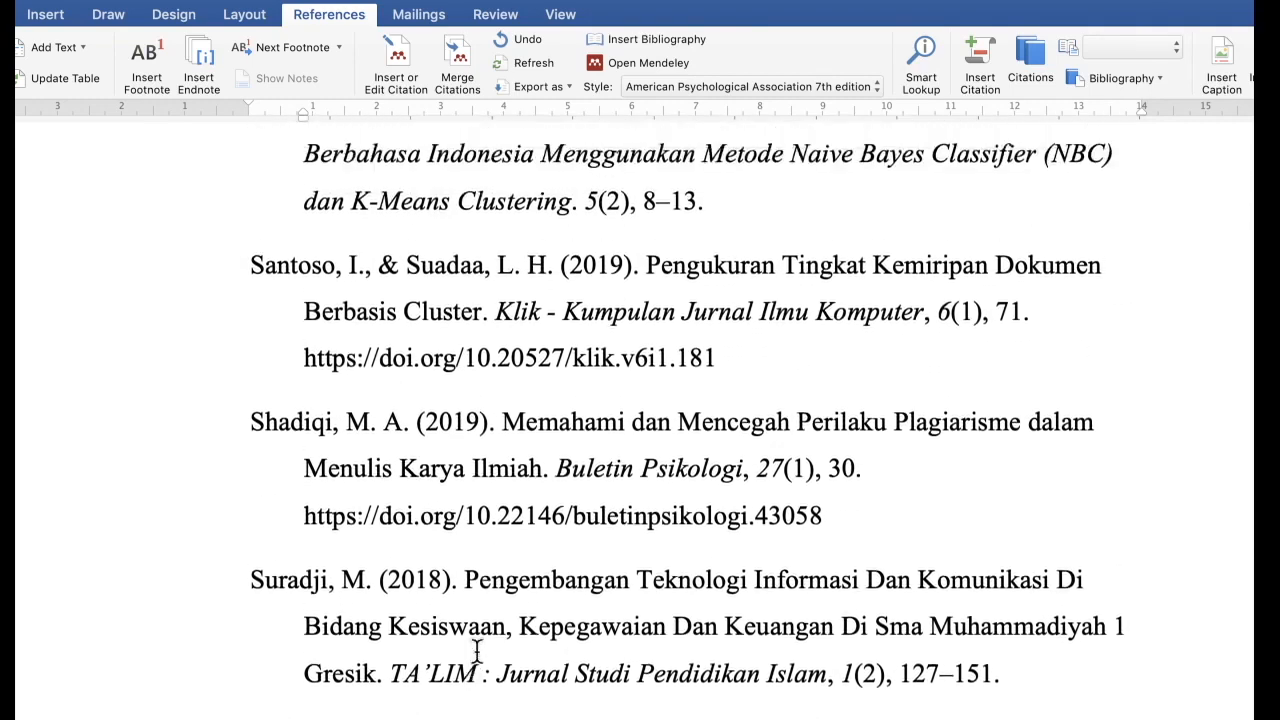
pyautogui.scroll(5, 477, 650)
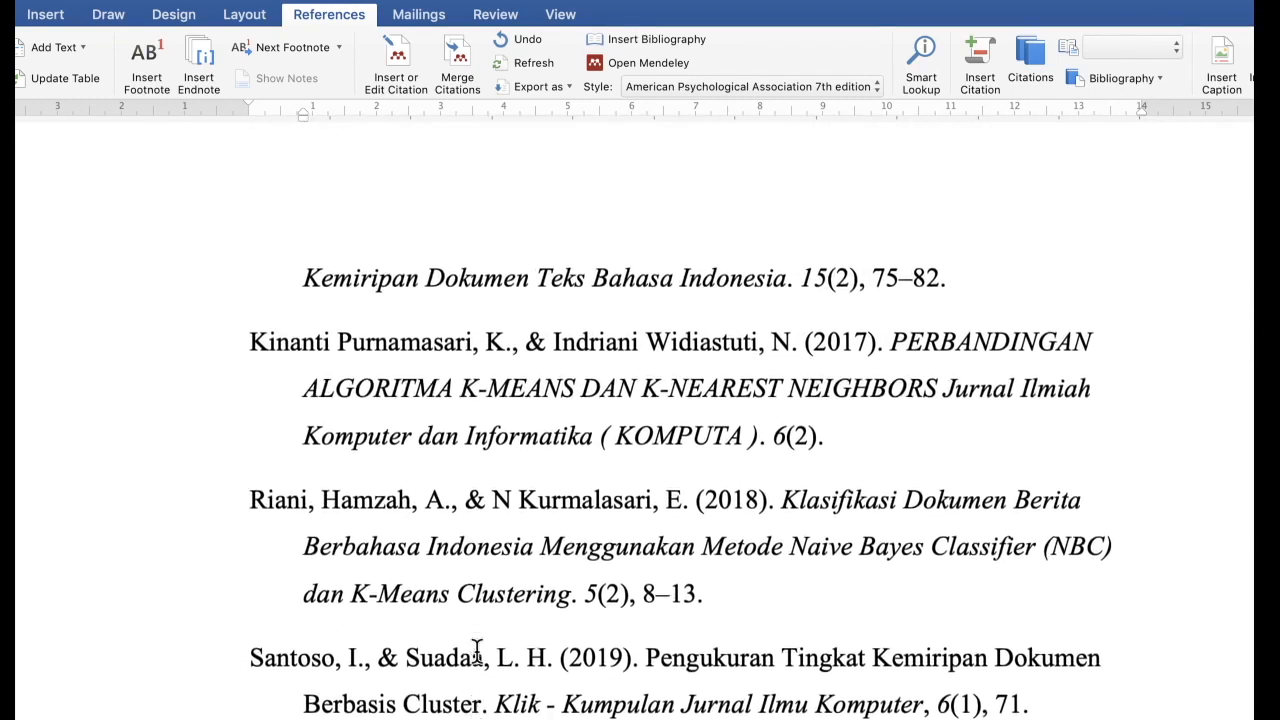
pyautogui.scroll(15, 477, 650)
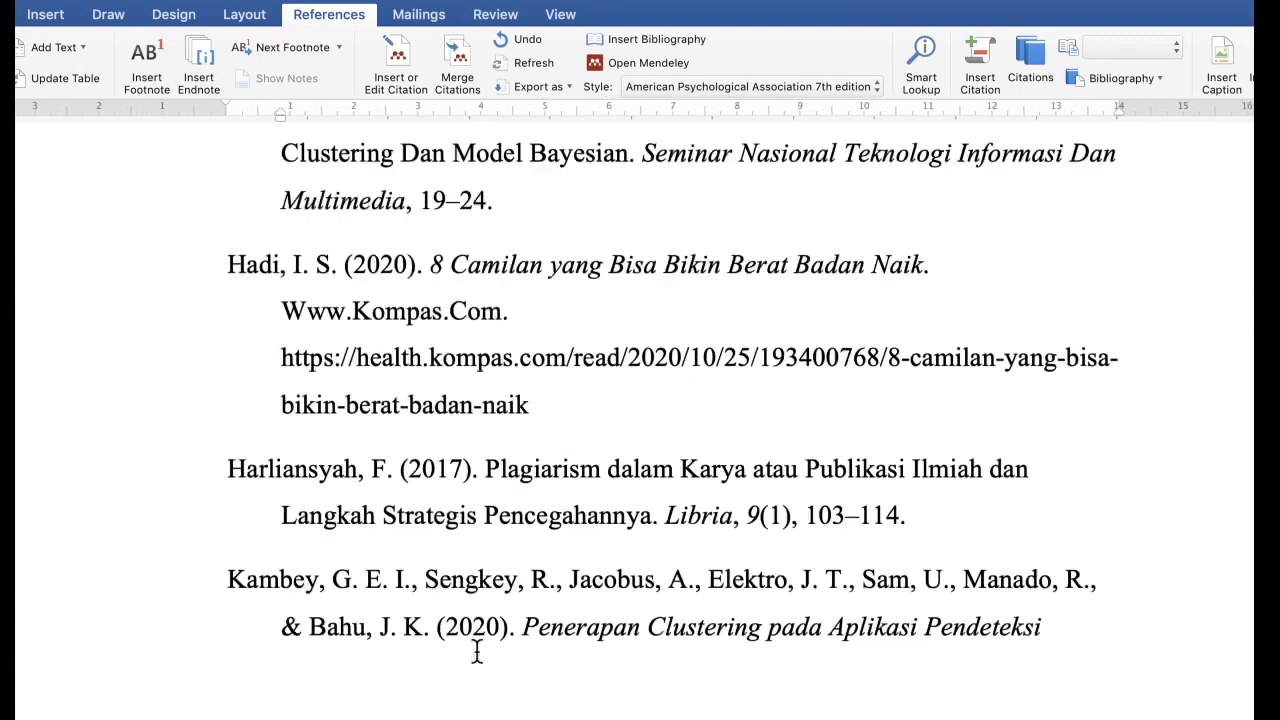
pyautogui.scroll(3, 478, 650)
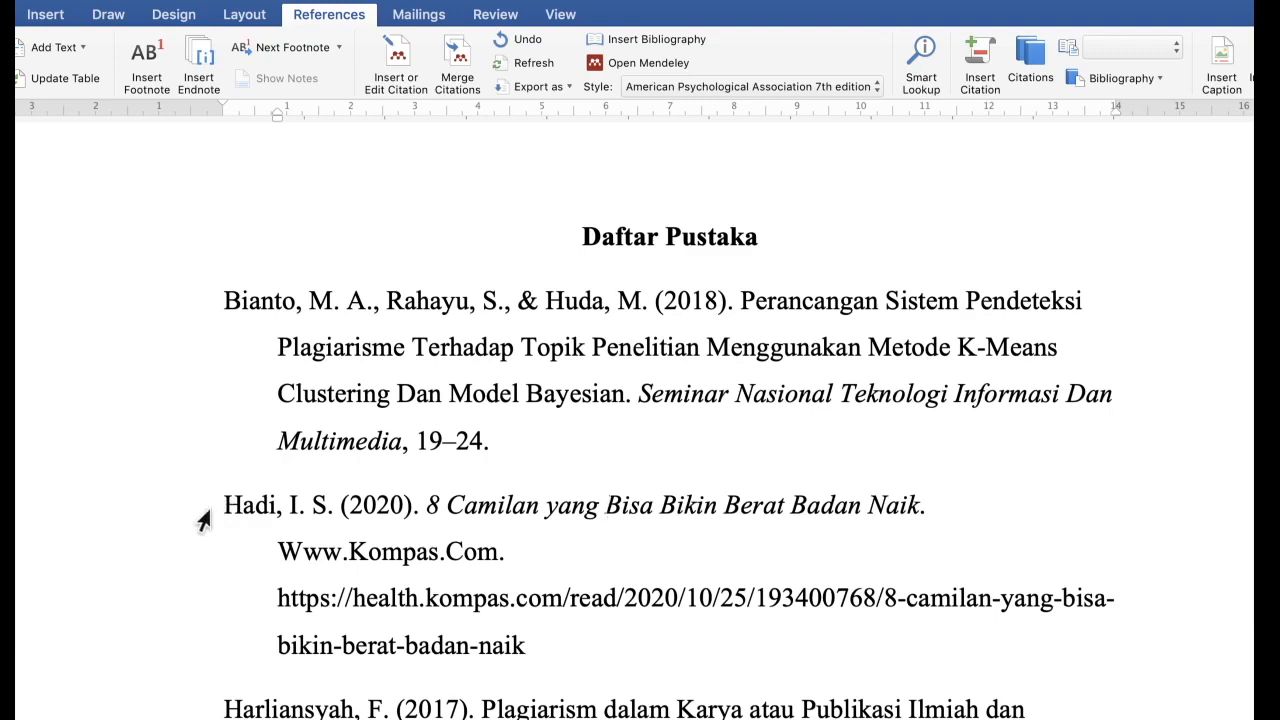
pyautogui.moveTo(163, 517); pyautogui.dragTo(586, 543)
pyautogui.click(603, 506)
pyautogui.scroll(-3, 537, 614)
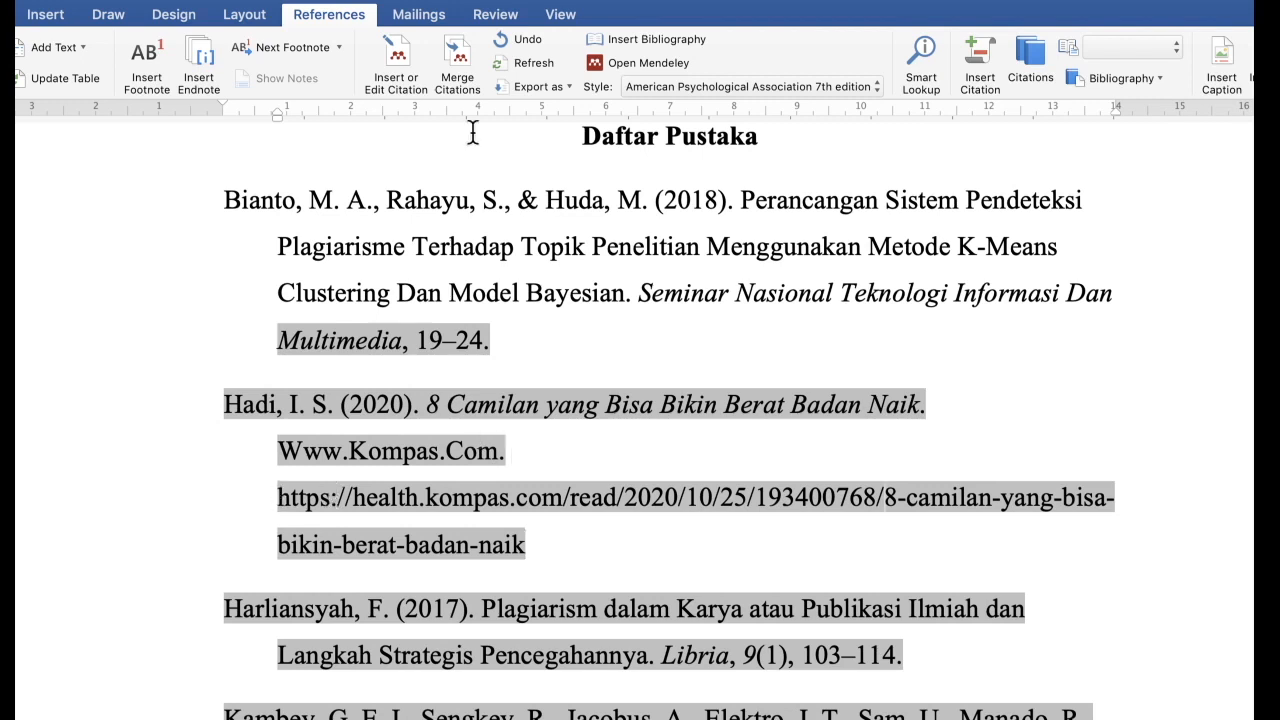
# - Change the document's Mendeley citation style to IEEE and view the reformatted Kompas entry
pyautogui.click(656, 86)
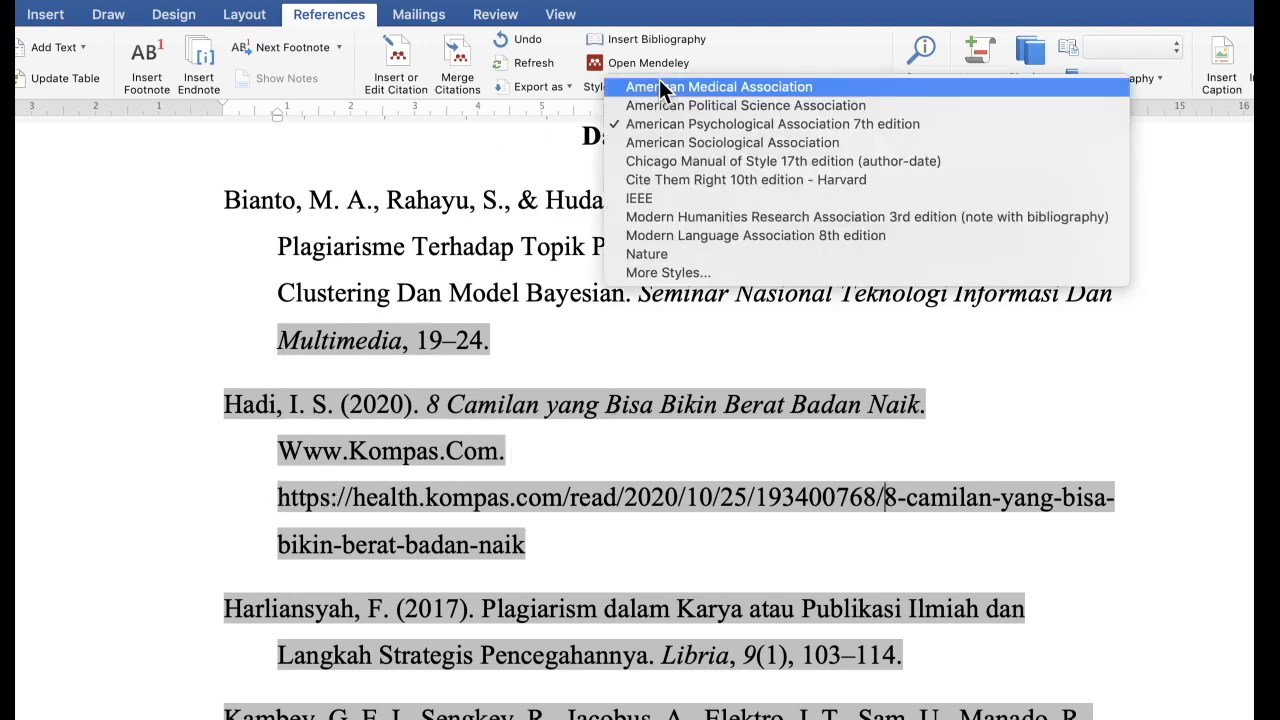
pyautogui.click(660, 197)
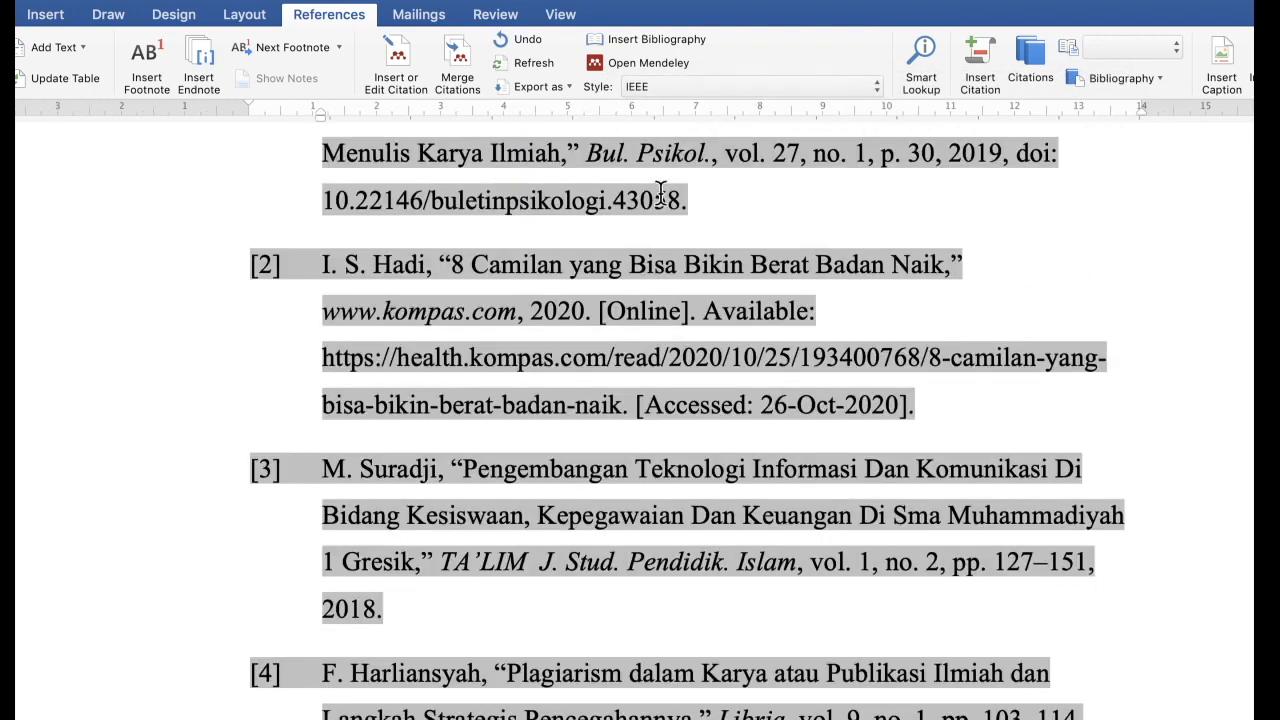
pyautogui.scroll(1, 588, 355)
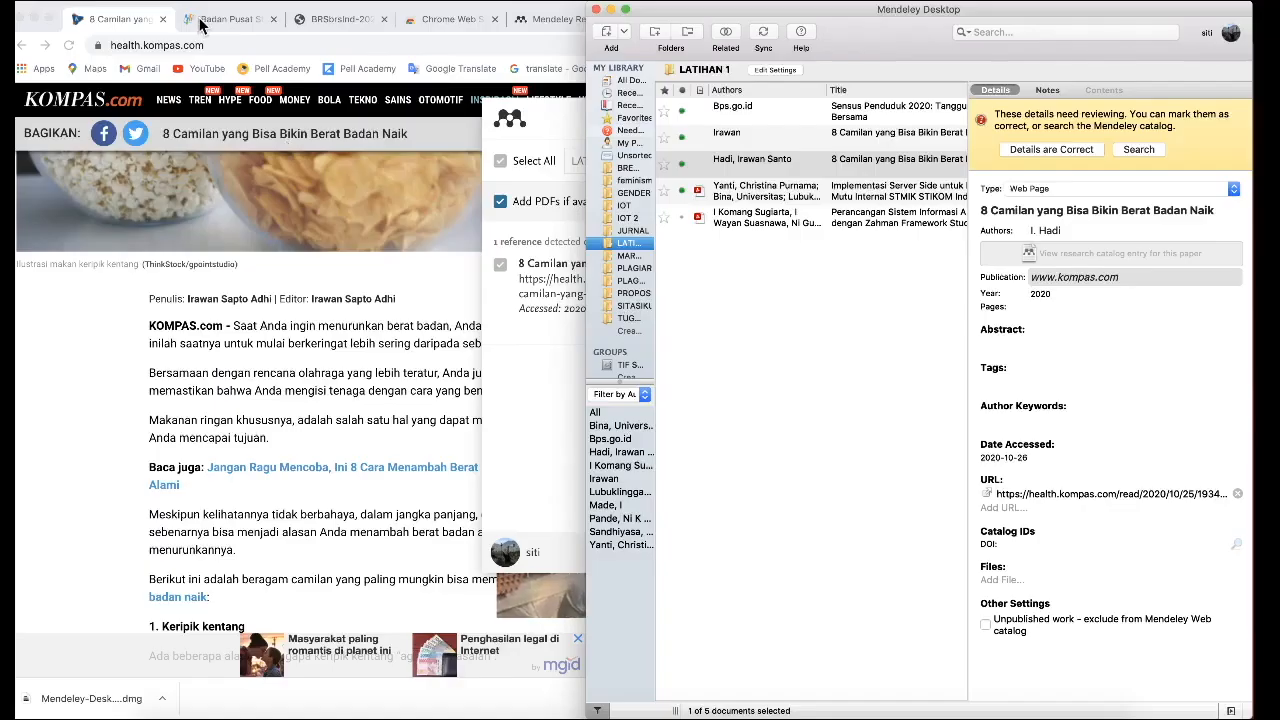
# - Bring up the bps.go.id rice harvest page in the browser and start a manual Mendeley entry of type Web Page in LATIHAN 1
pyautogui.click(233, 22)
pyautogui.moveTo(300, 180)
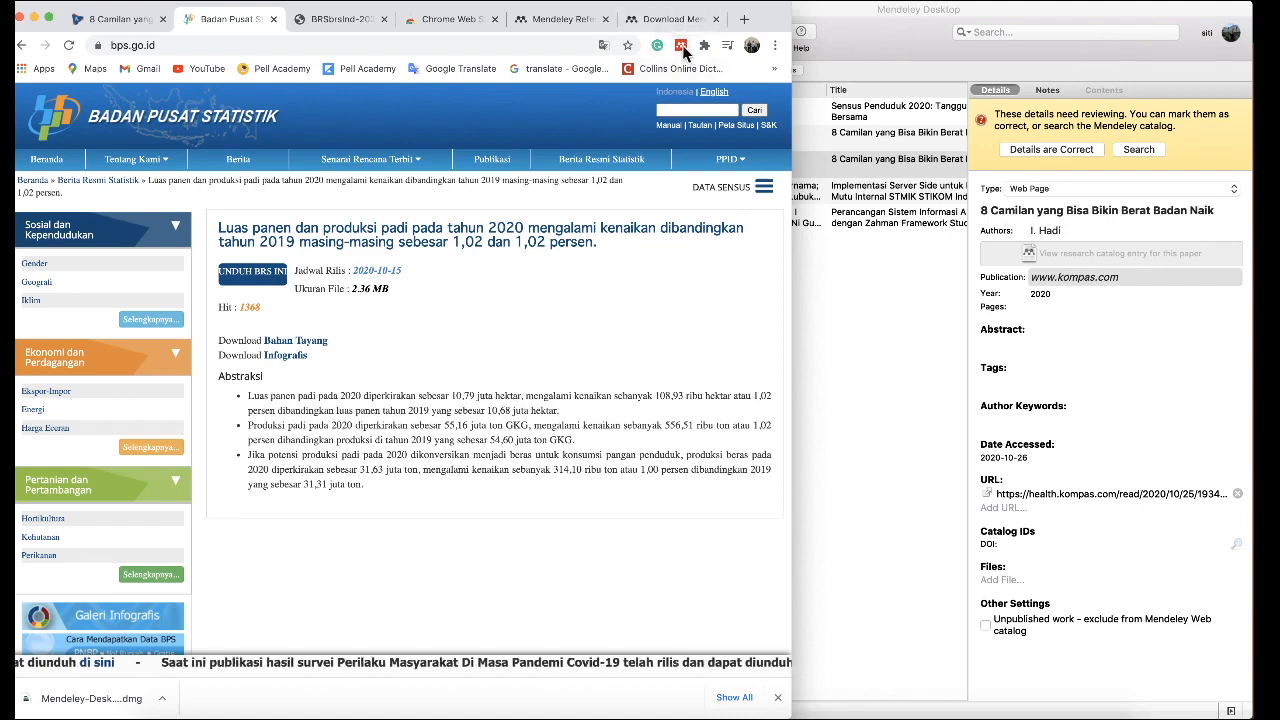
pyautogui.click(855, 335)
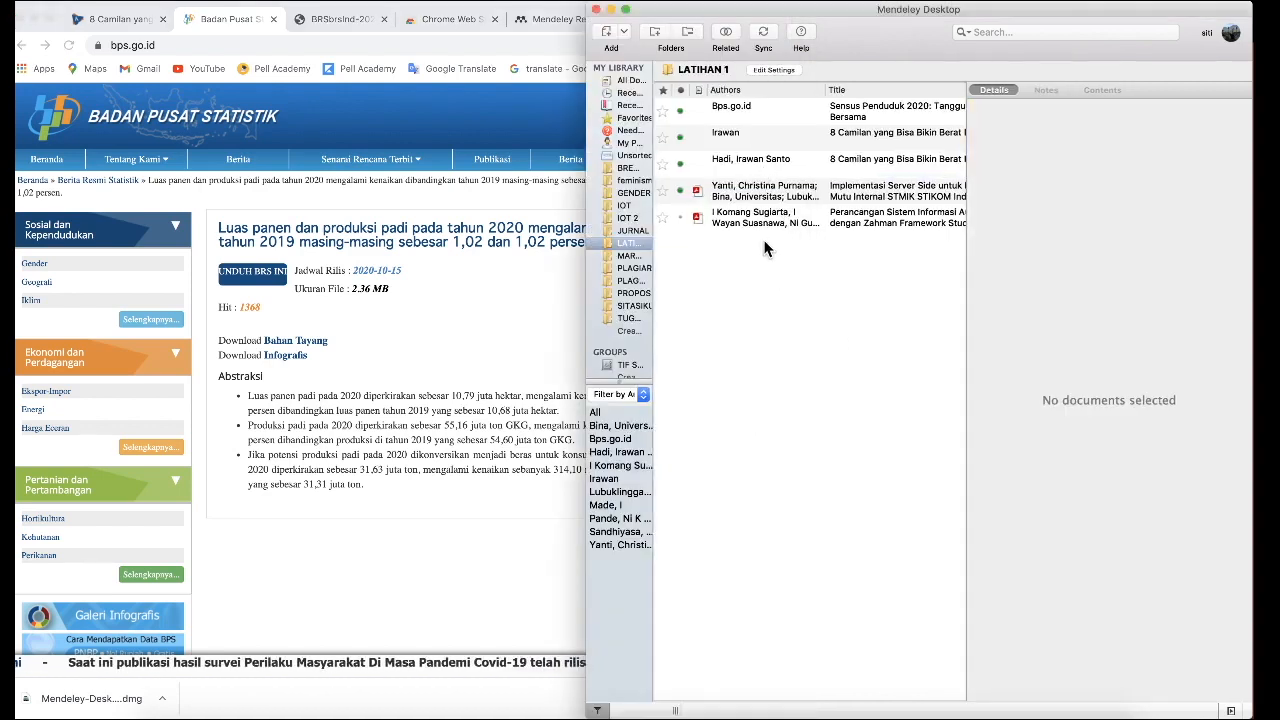
pyautogui.click(625, 33)
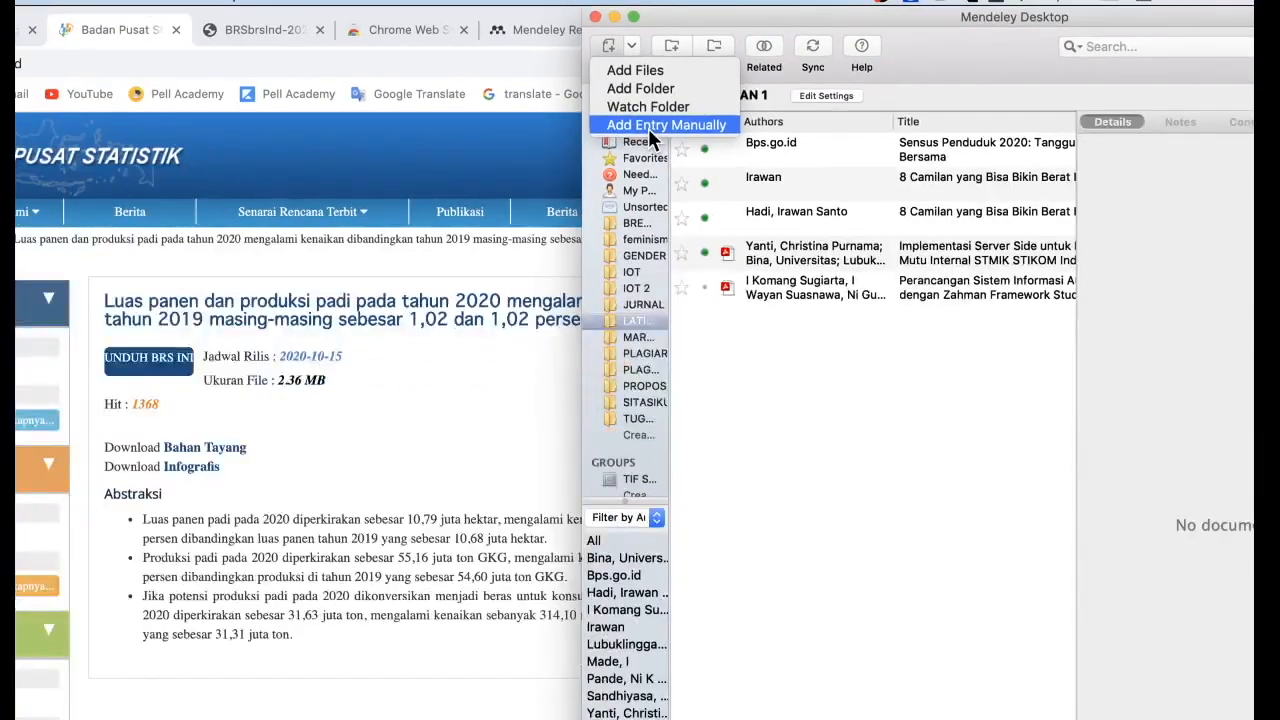
pyautogui.click(648, 128)
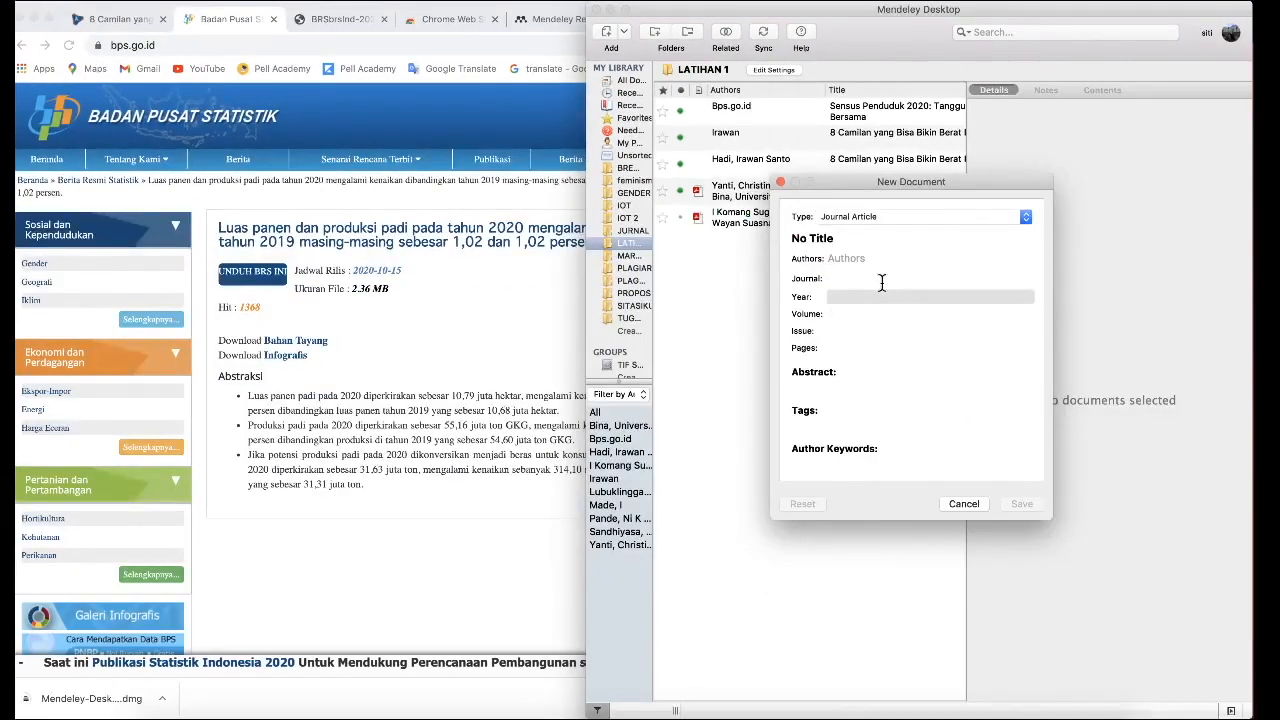
pyautogui.click(861, 216)
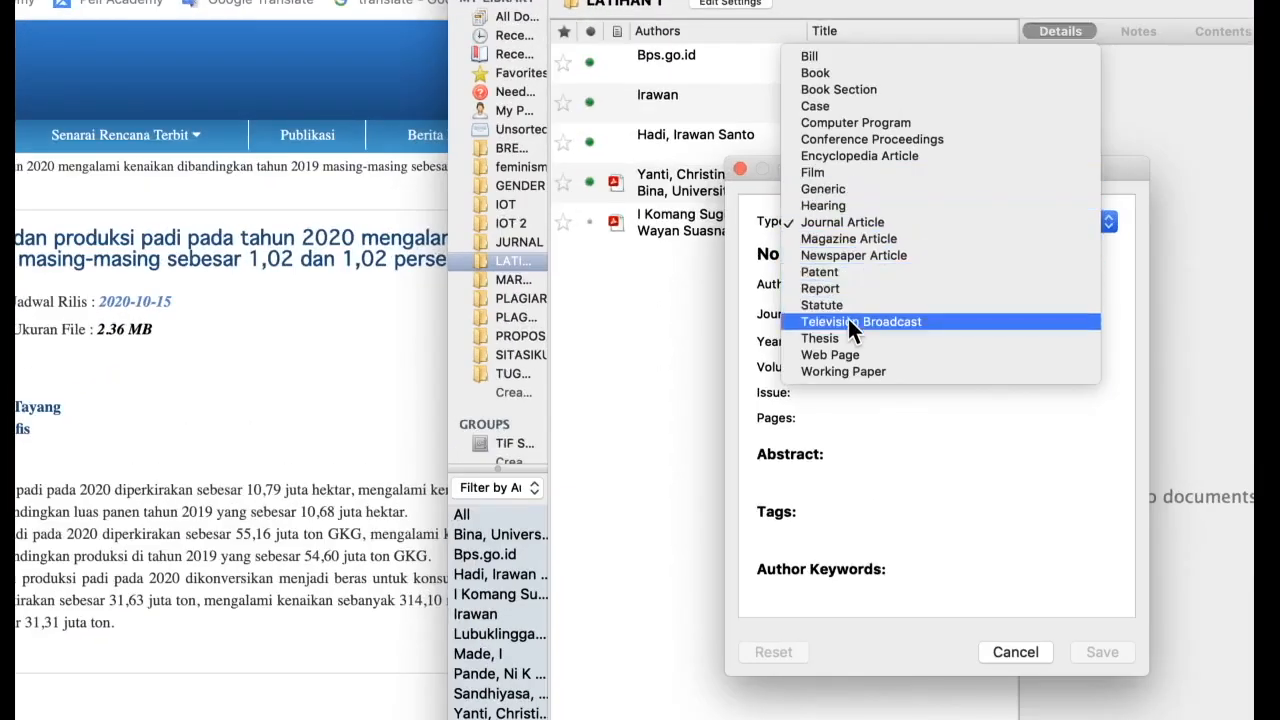
pyautogui.click(844, 355)
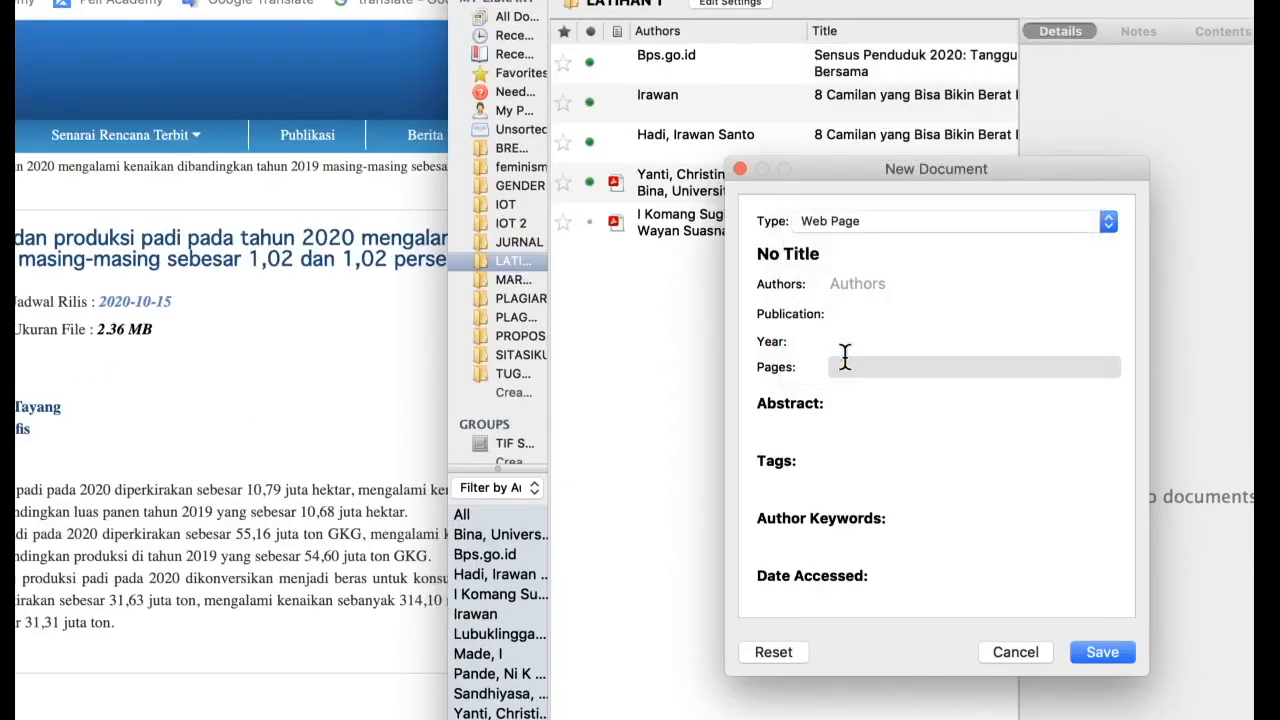
# - Copy the BPS page's full headline, "Luas panen dan produksi padi pada tahun 2020...", into the new entry's title
pyautogui.click(389, 313)
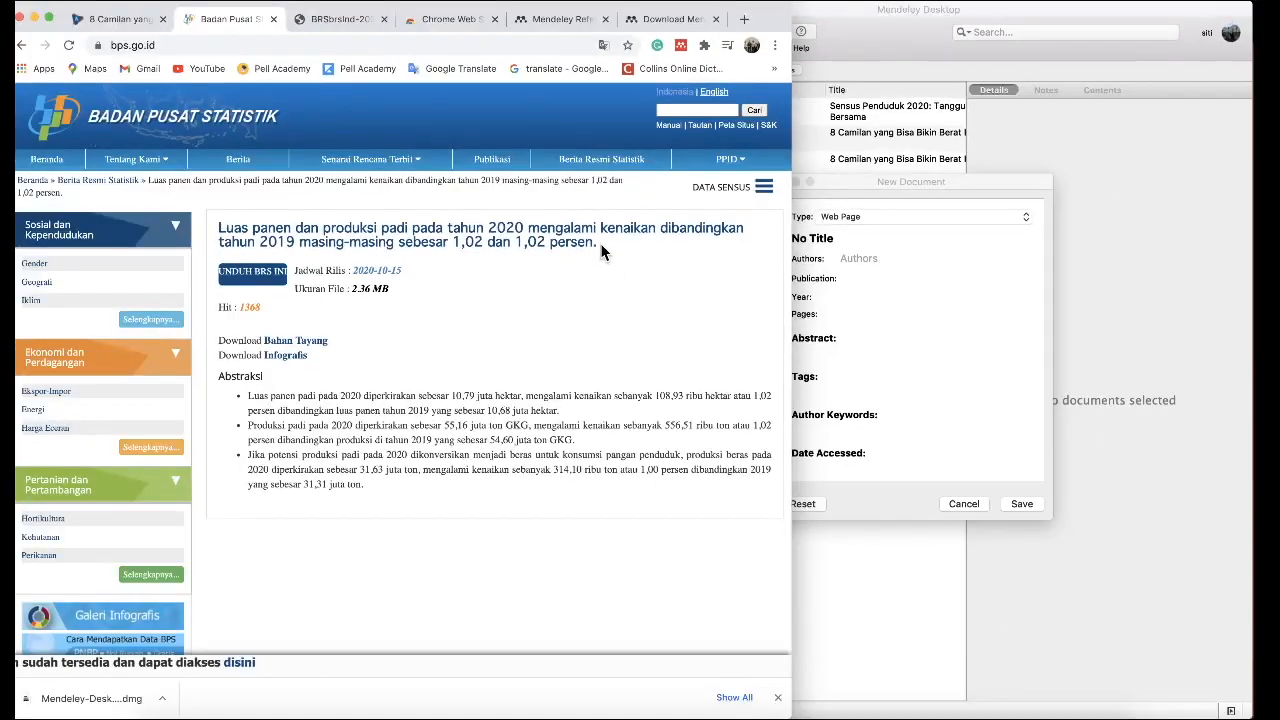
pyautogui.moveTo(601, 251); pyautogui.dragTo(213, 236)
pyautogui.press('super+c')
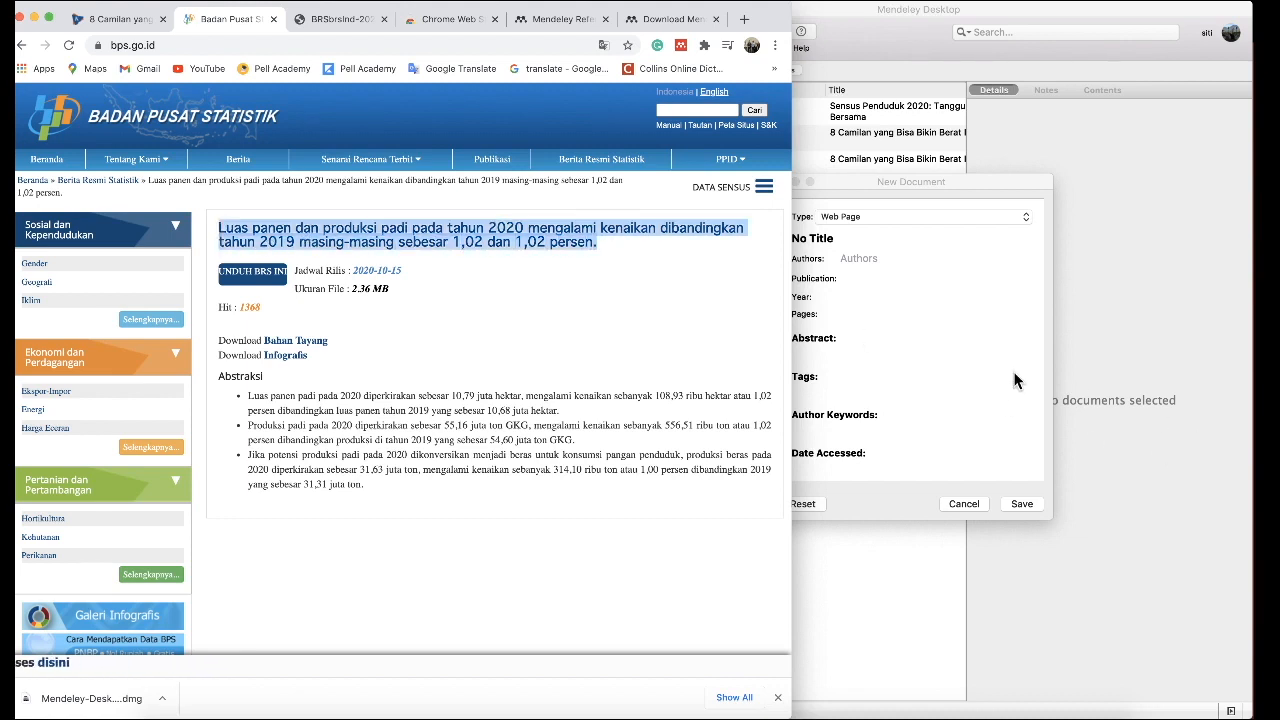
pyautogui.click(868, 257)
pyautogui.click(853, 238)
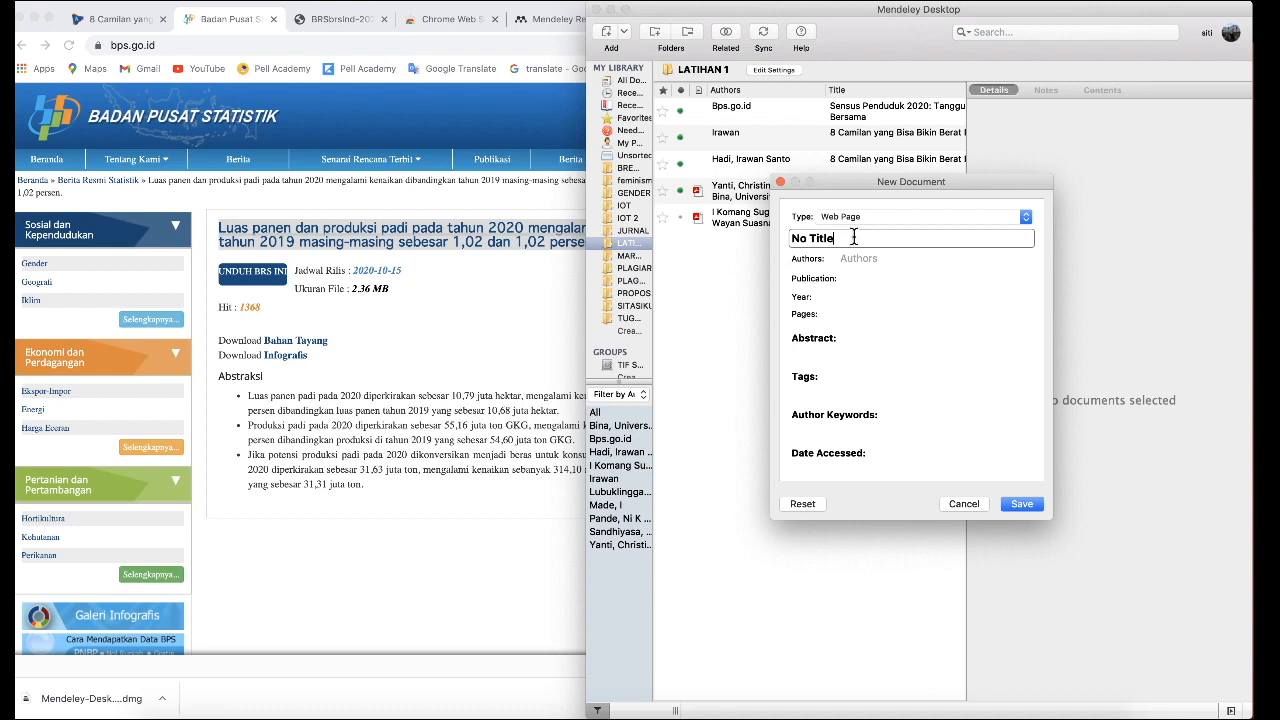
pyautogui.press('super+v')
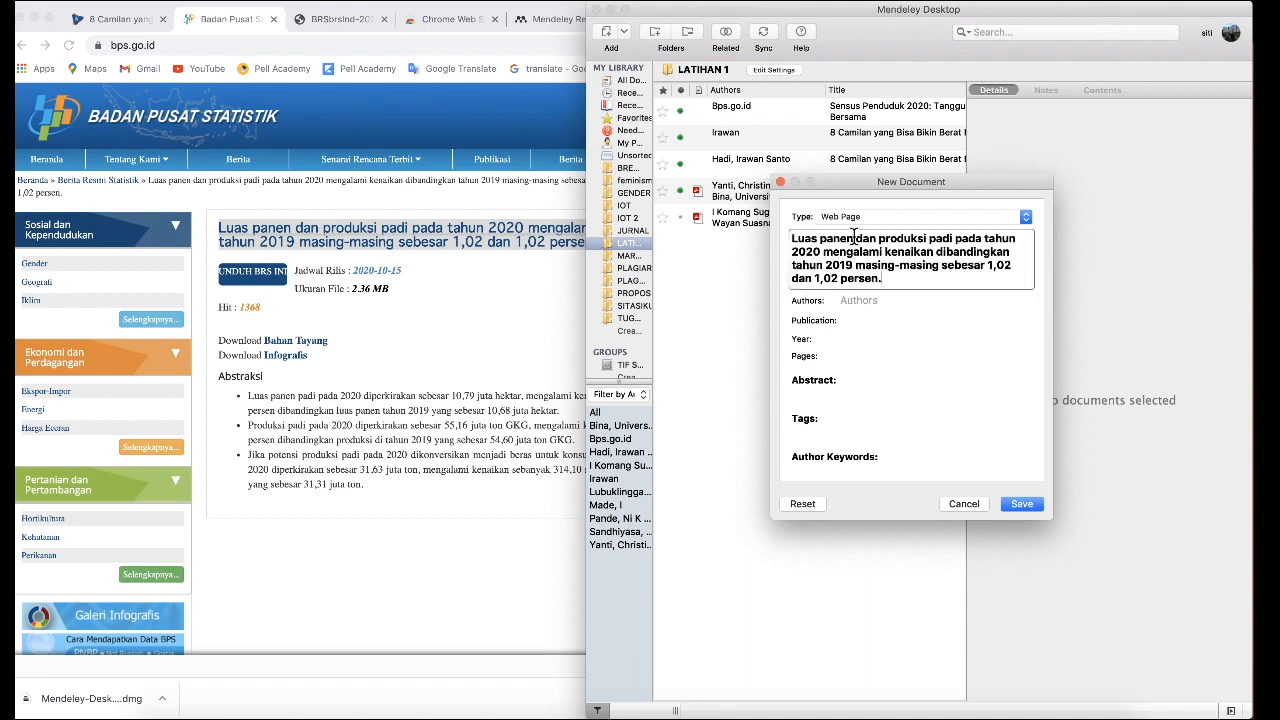
# - Check the BPS report PDF's cover and the web page for an author, and enter "bps.go.id" as the new entry's author
pyautogui.click(436, 301)
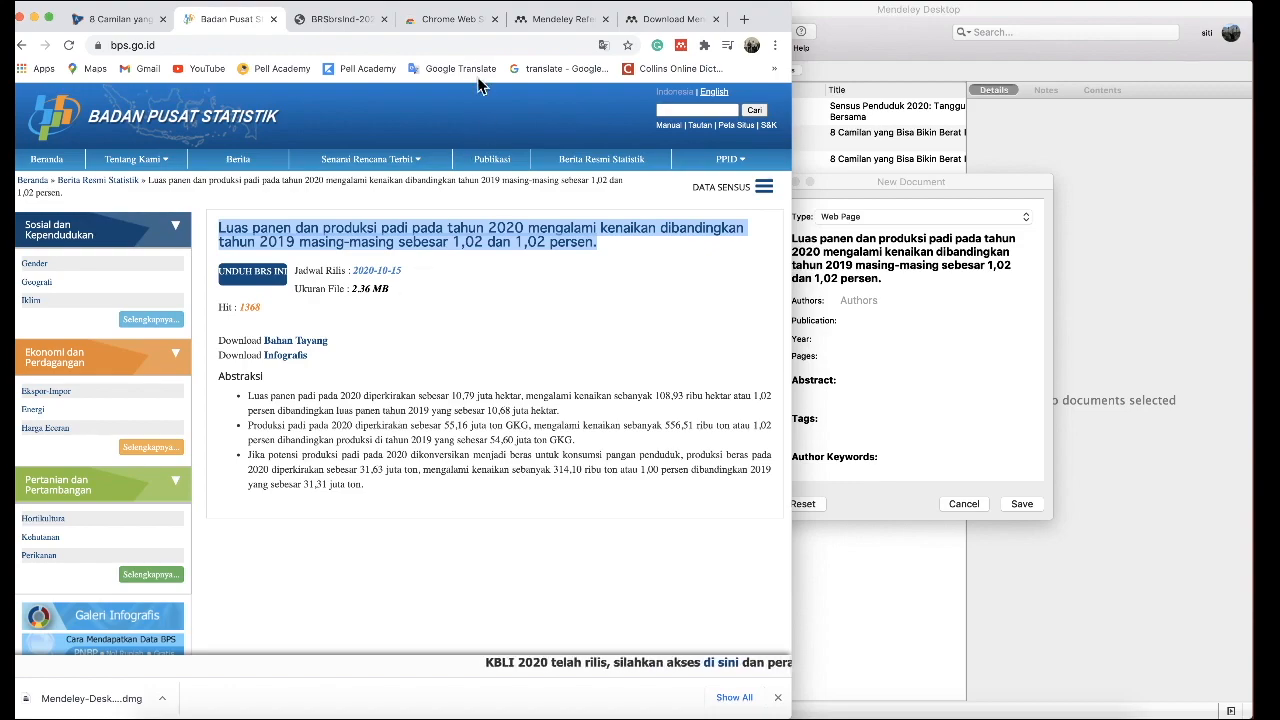
pyautogui.click(339, 20)
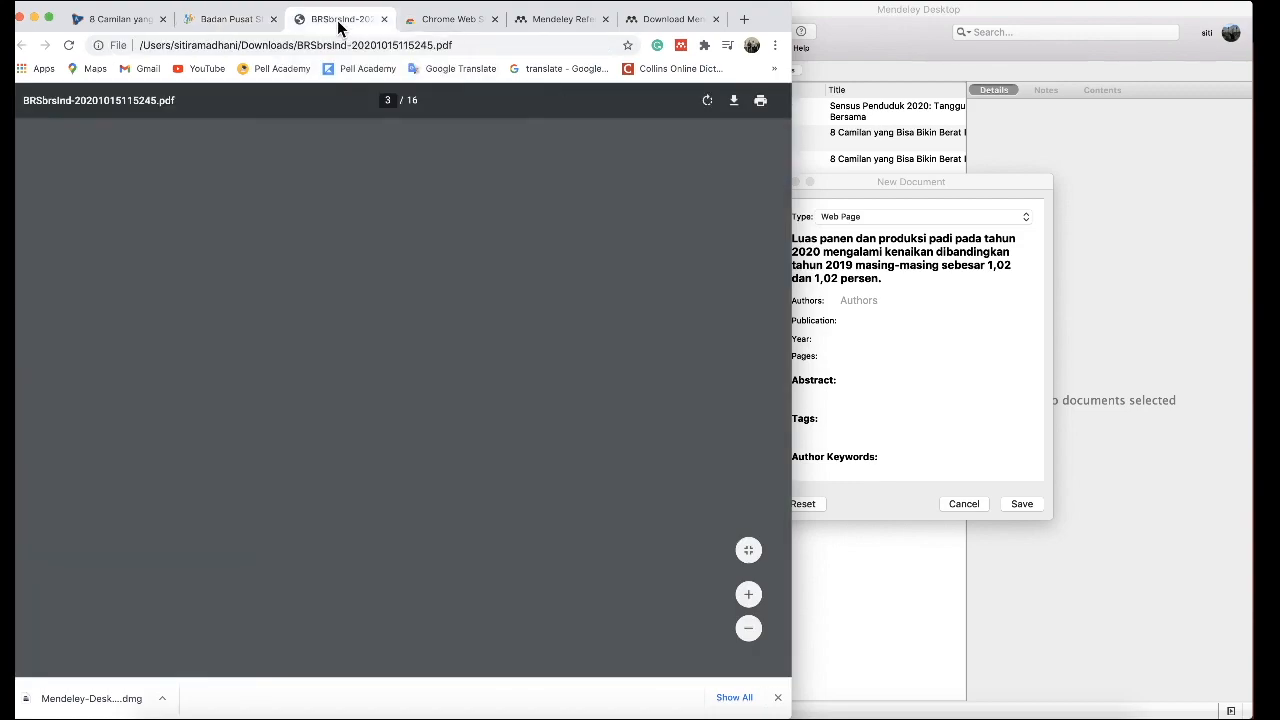
pyautogui.scroll(10, 418, 425)
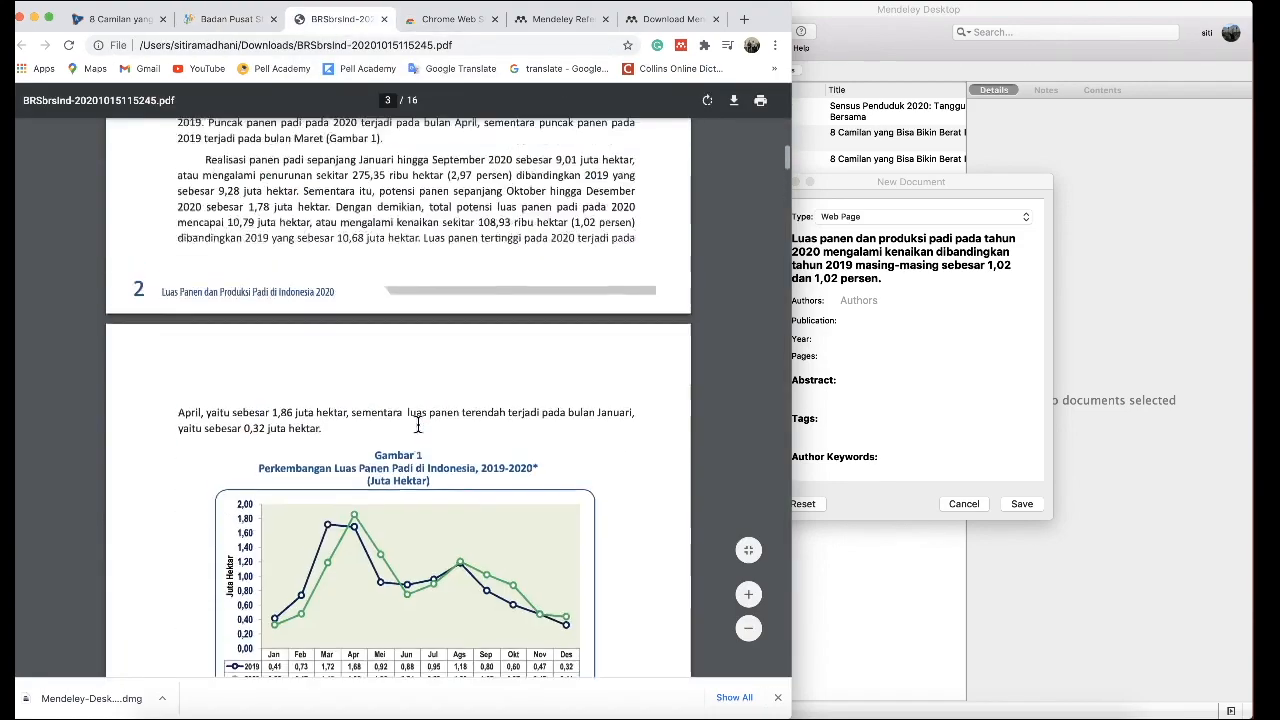
pyautogui.scroll(10, 418, 425)
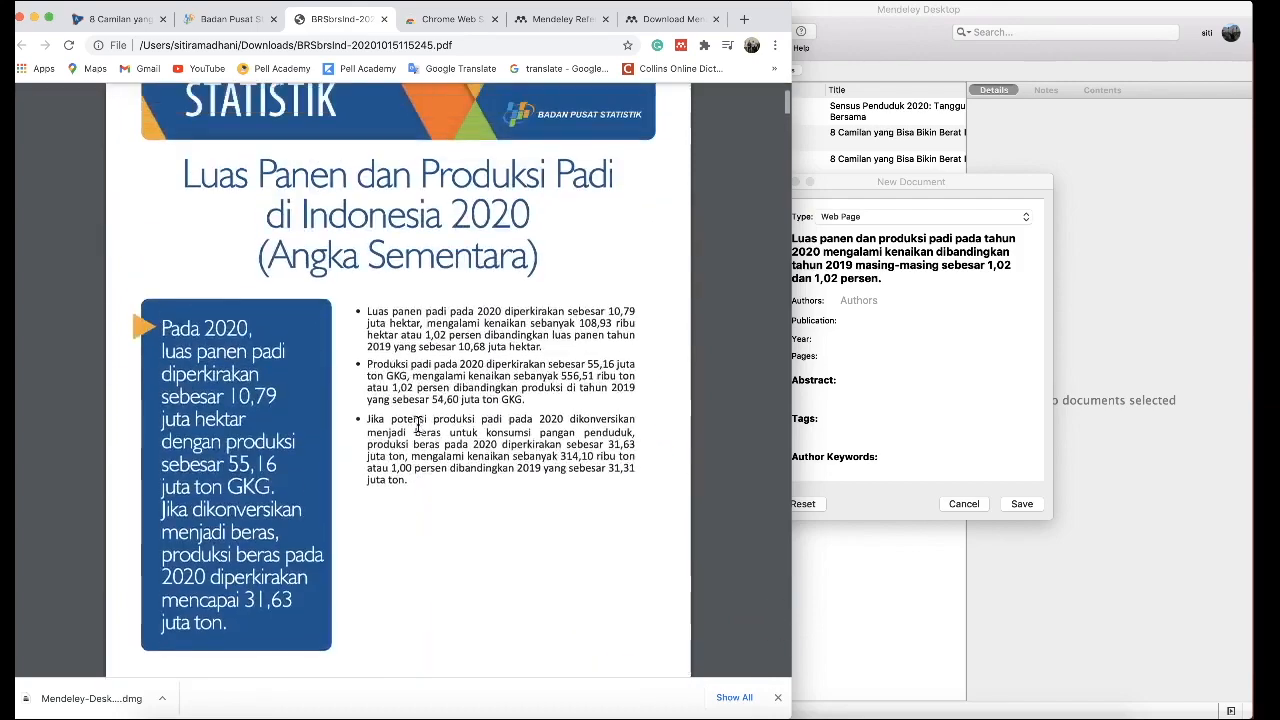
pyautogui.scroll(2, 418, 425)
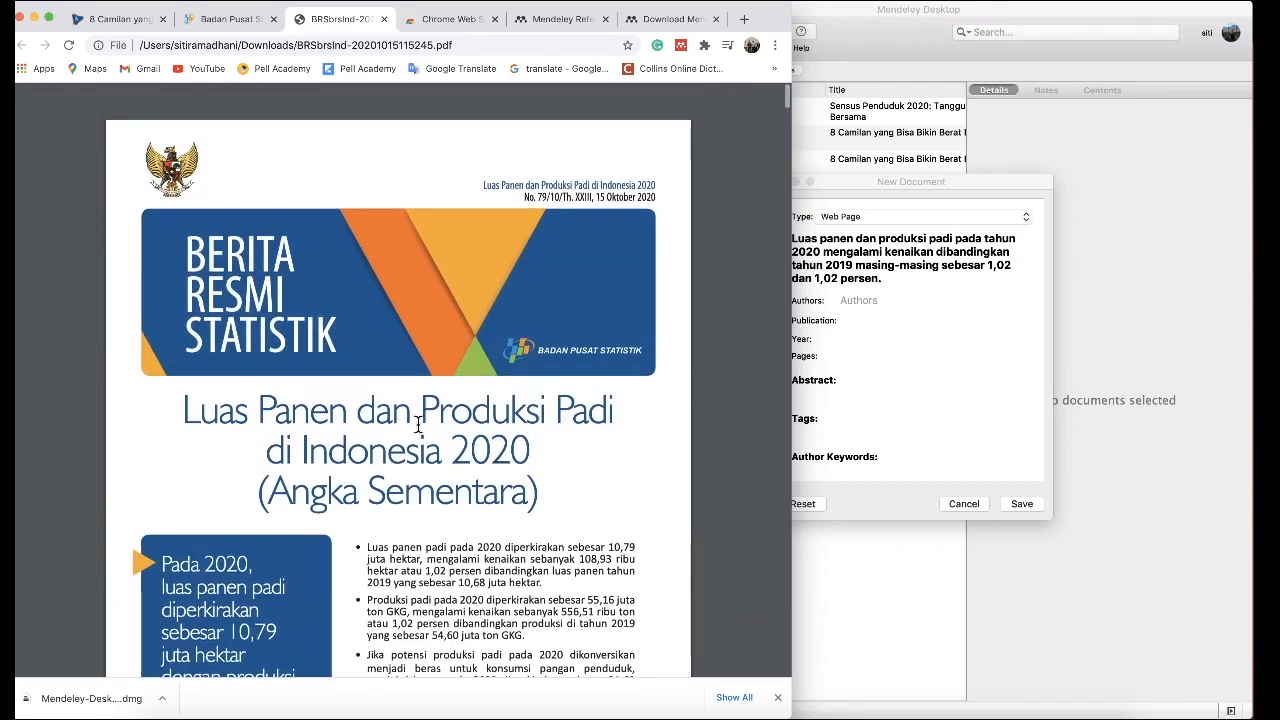
pyautogui.click(868, 398)
pyautogui.click(856, 301)
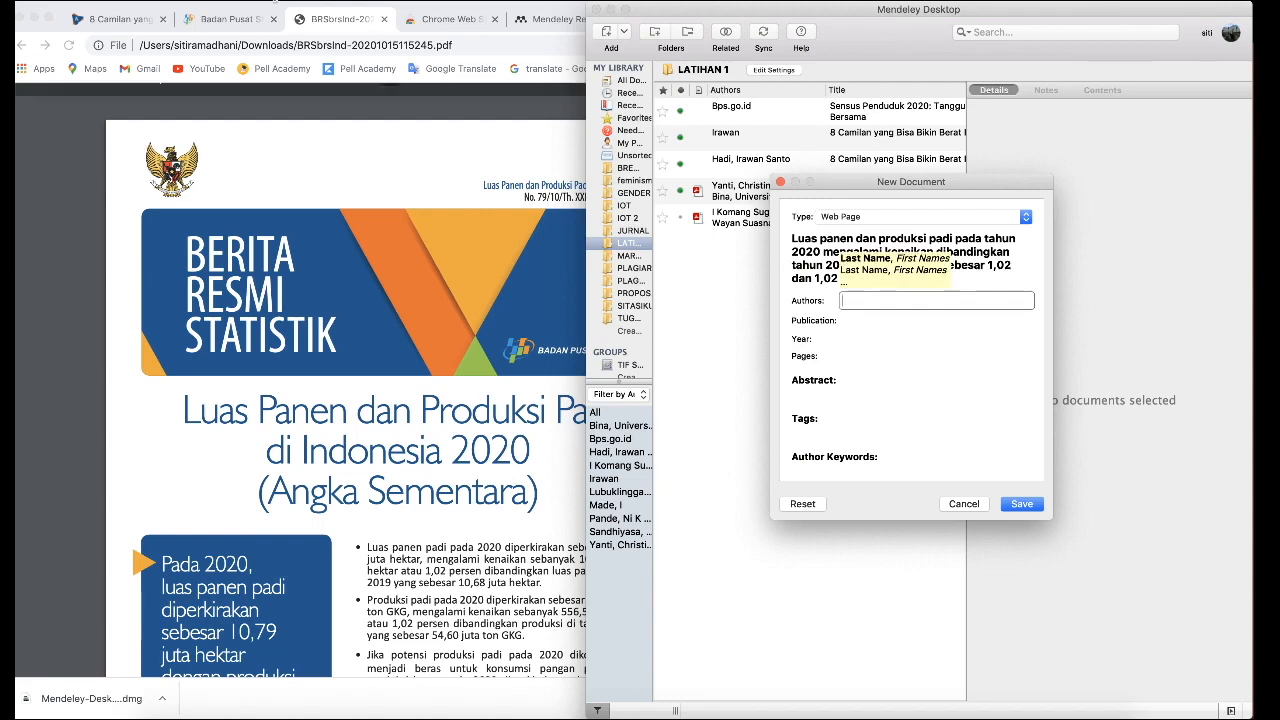
pyautogui.click(220, 20)
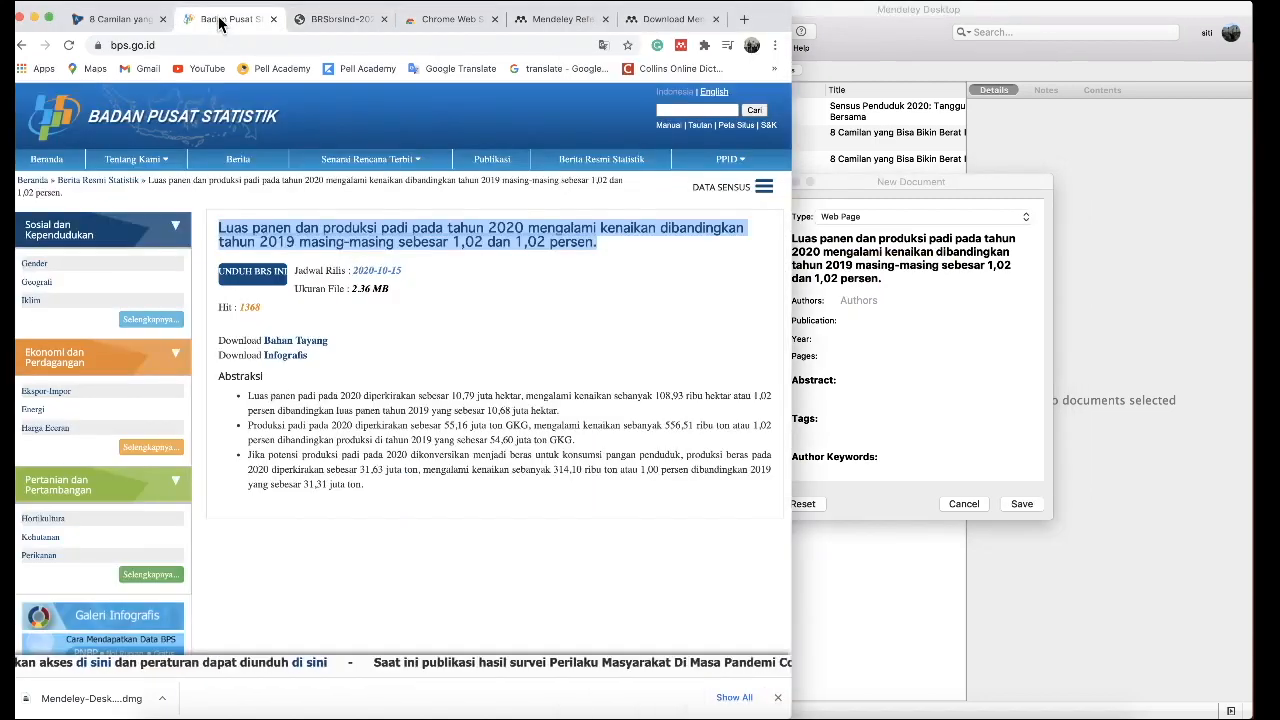
pyautogui.click(919, 298)
pyautogui.click(920, 300)
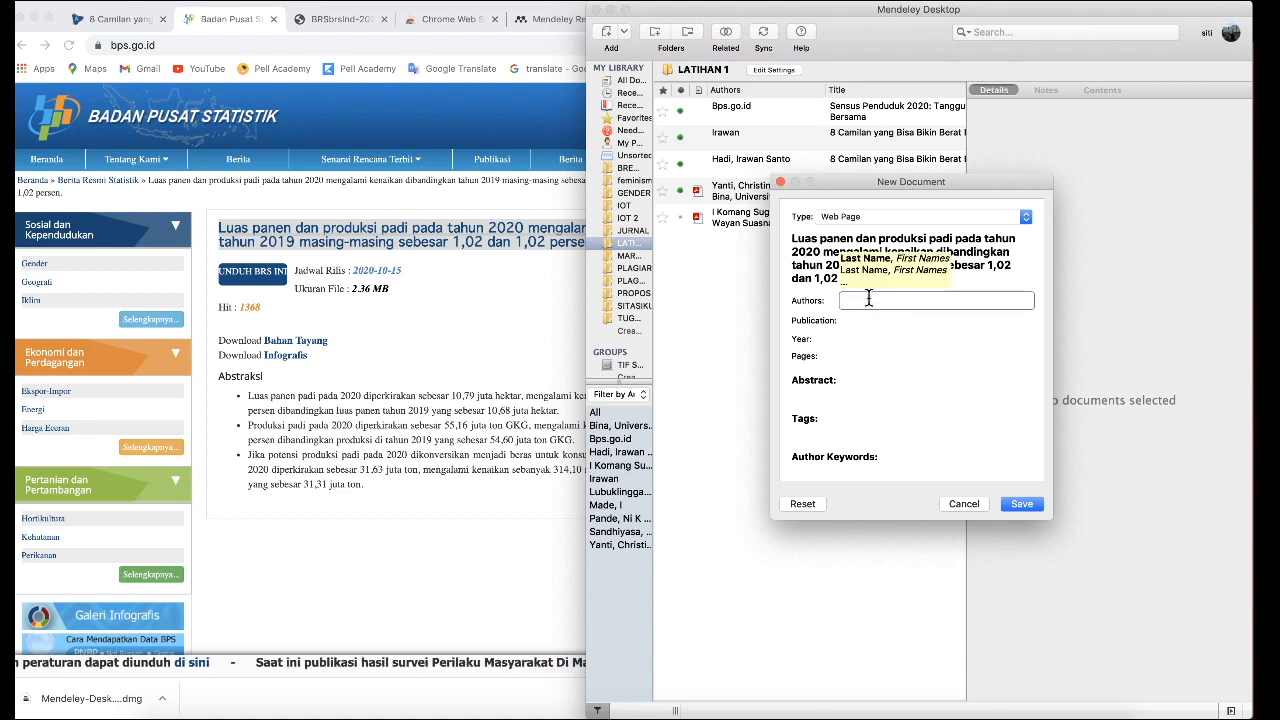
pyautogui.write('bps.go.id')
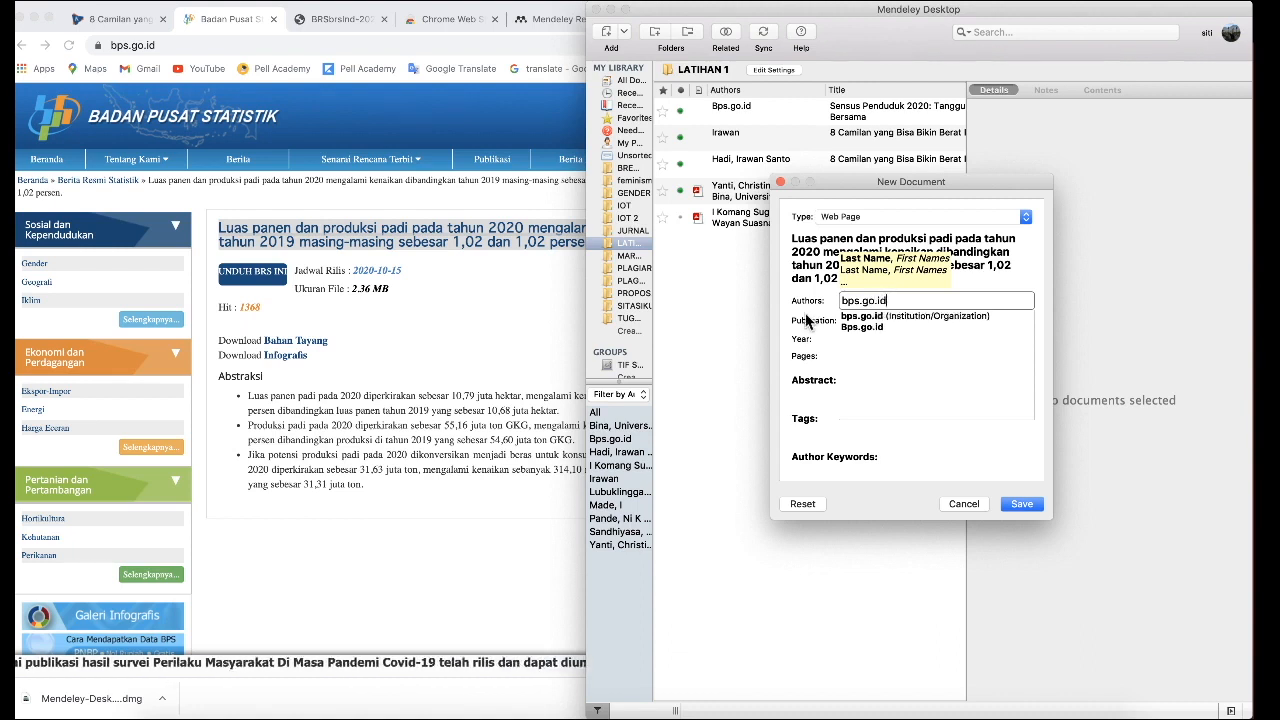
# - Set the new entry's publication to "bps.go.id" and keep its author in lowercase as "bps.go.id"
pyautogui.click(781, 315)
pyautogui.click(883, 321)
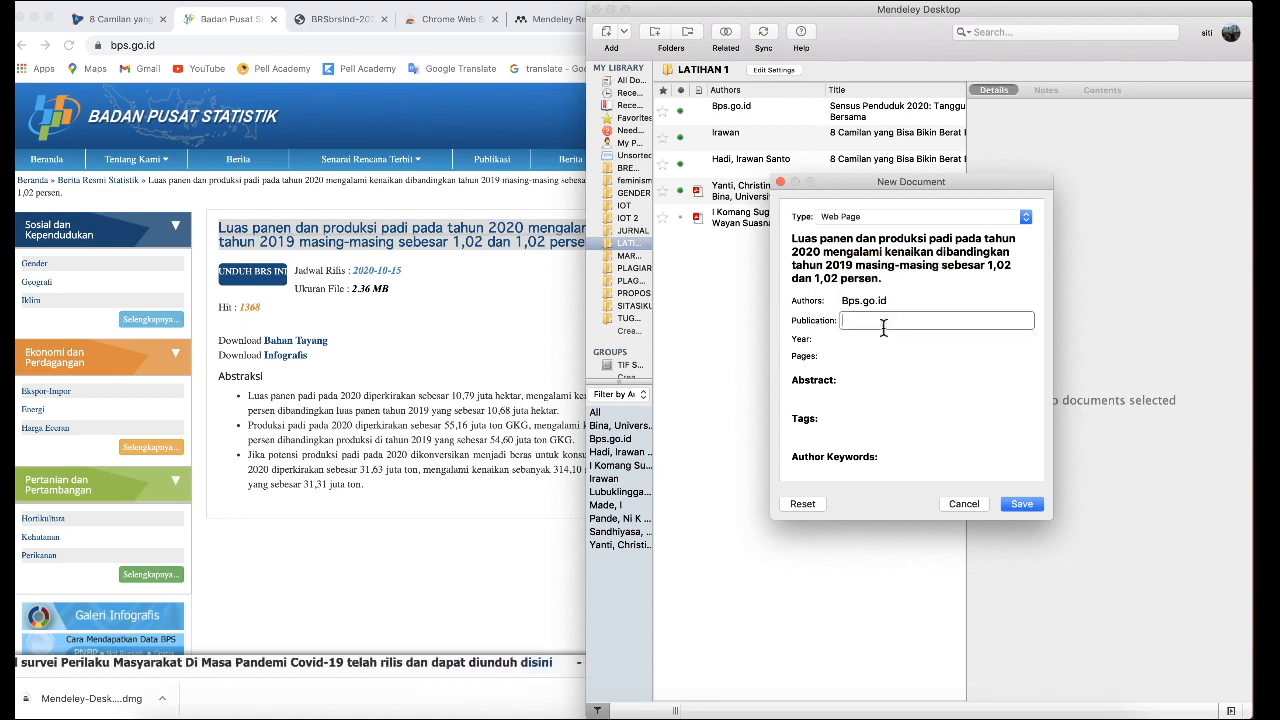
pyautogui.write('bo')
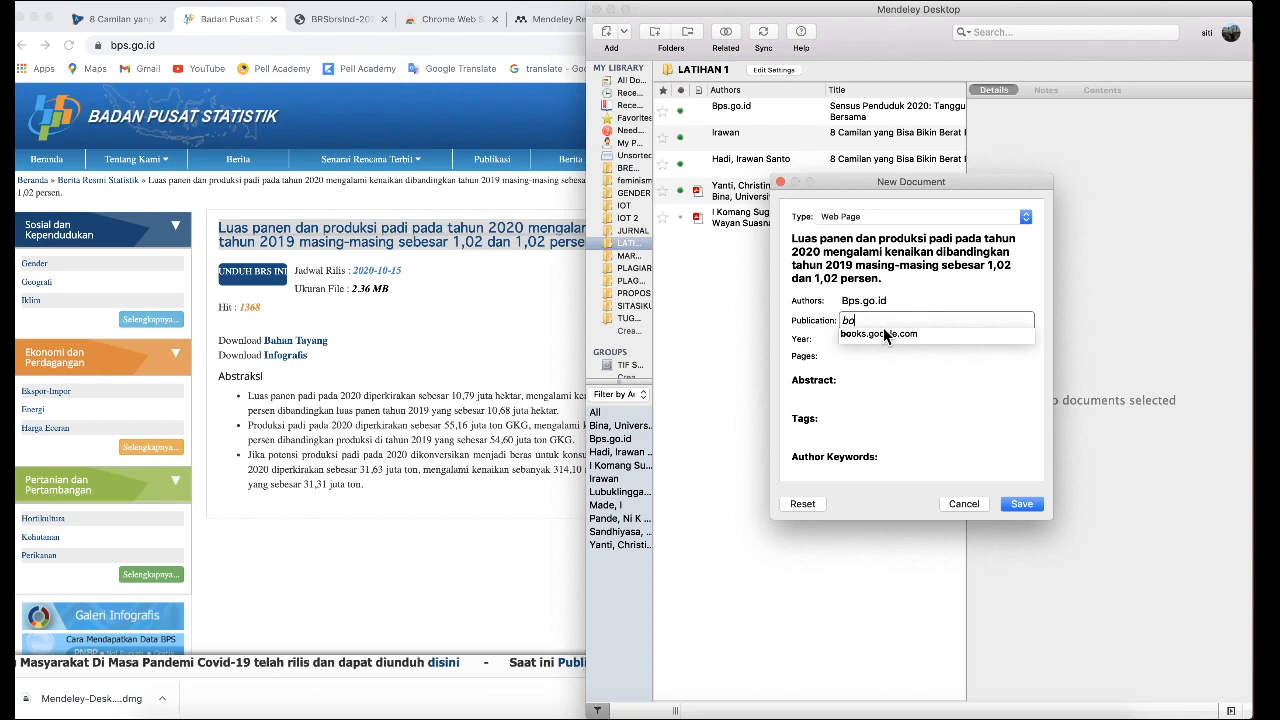
pyautogui.press('BackSpace')
pyautogui.write('ps.go.id')
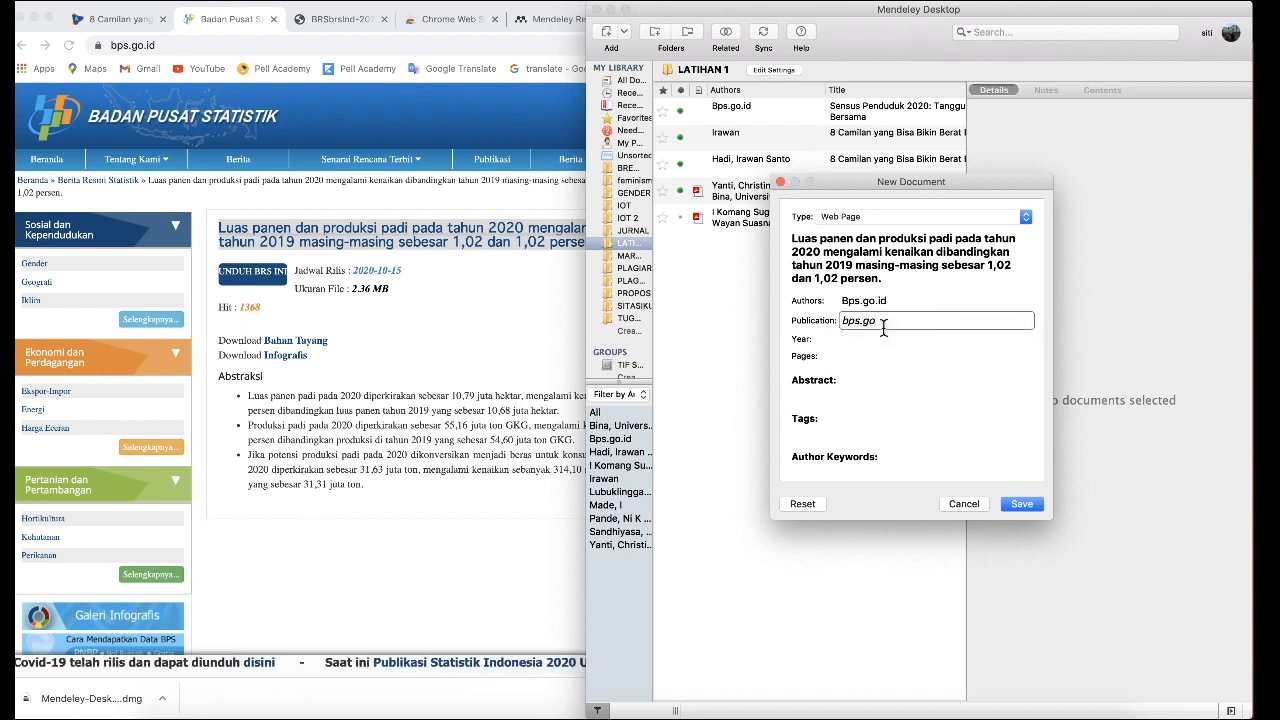
pyautogui.click(851, 296)
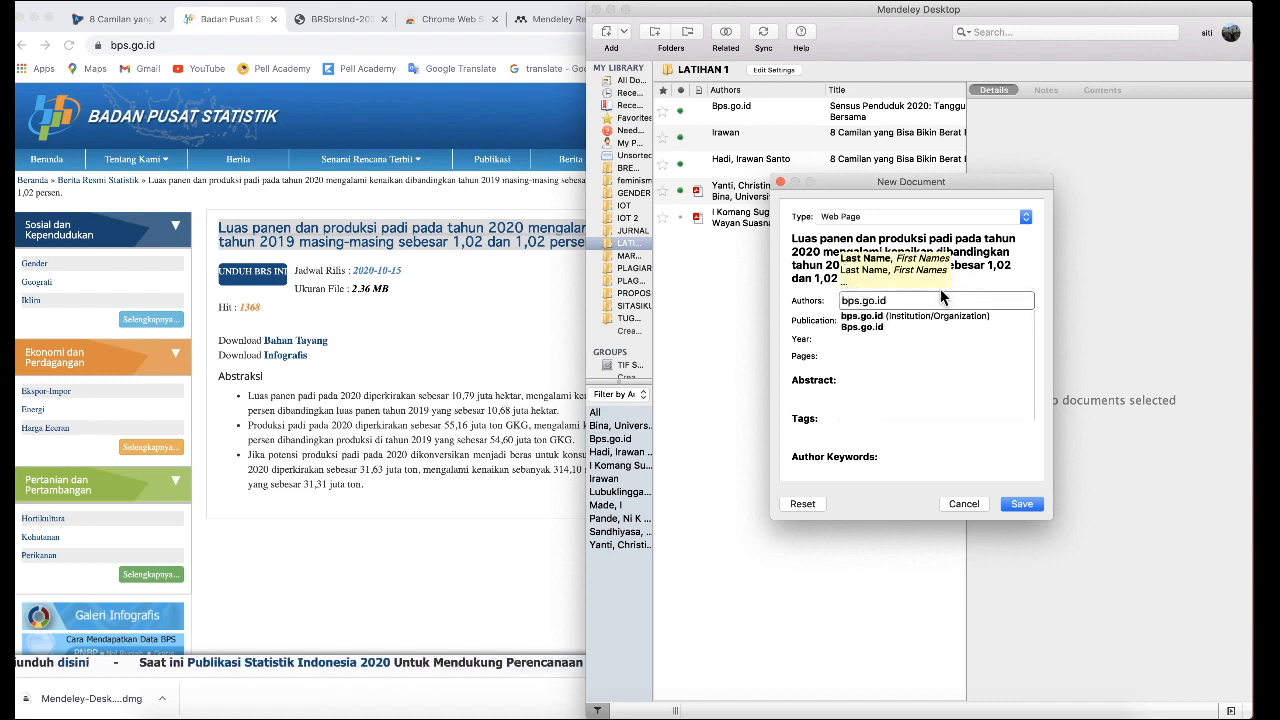
pyautogui.click(790, 317)
# - Set the new web page entry's year to 2020 and its date accessed to 26-10-2020
pyautogui.click(848, 340)
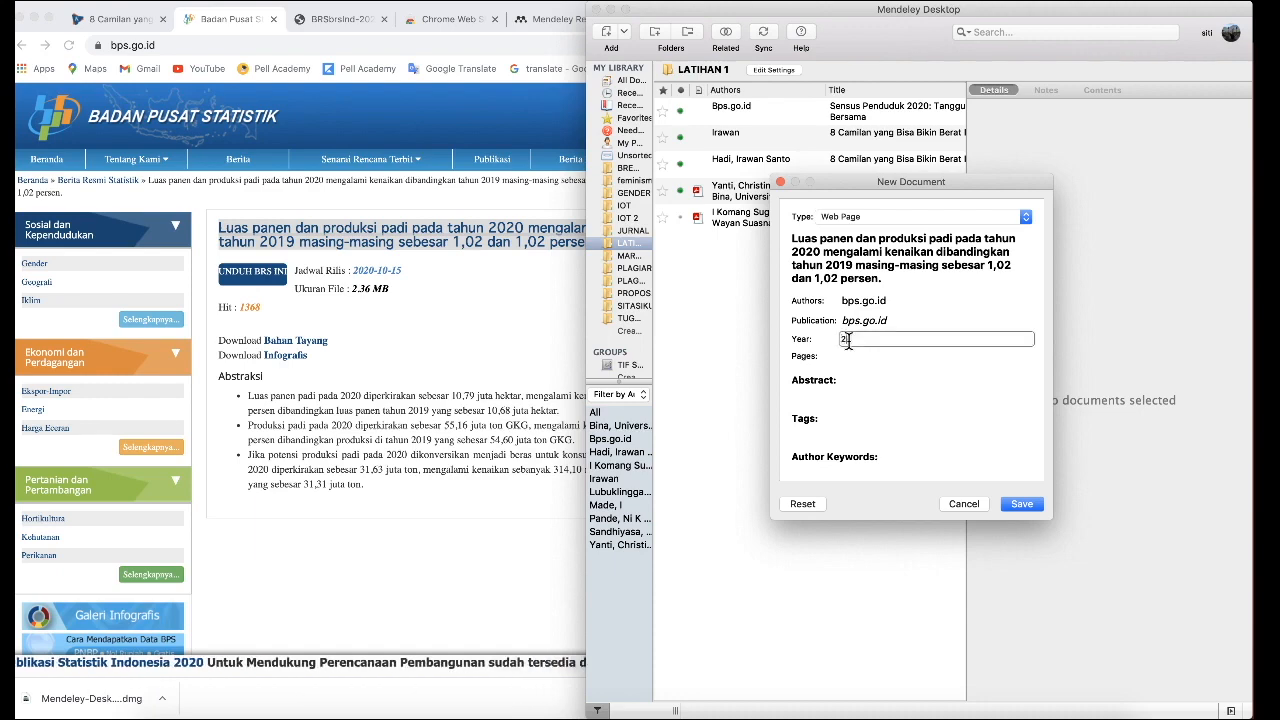
pyautogui.scroll(-3, 853, 386)
pyautogui.scroll(-2, 849, 390)
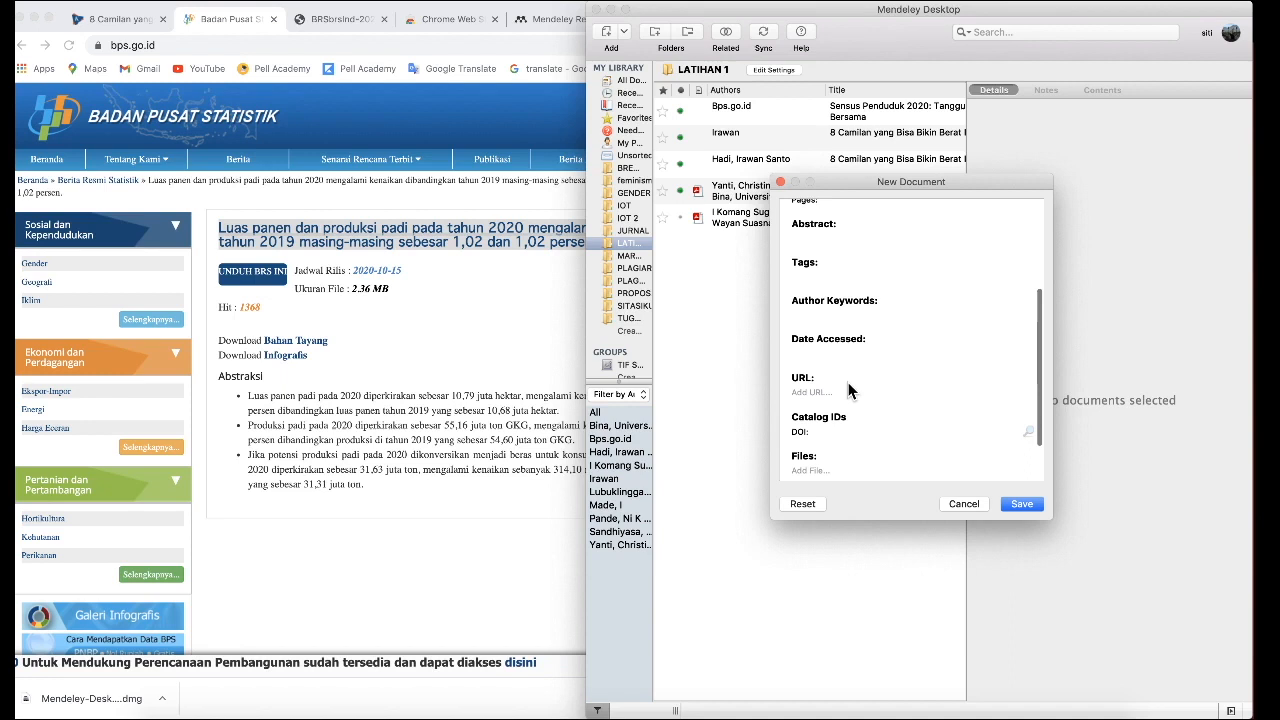
pyautogui.click(848, 352)
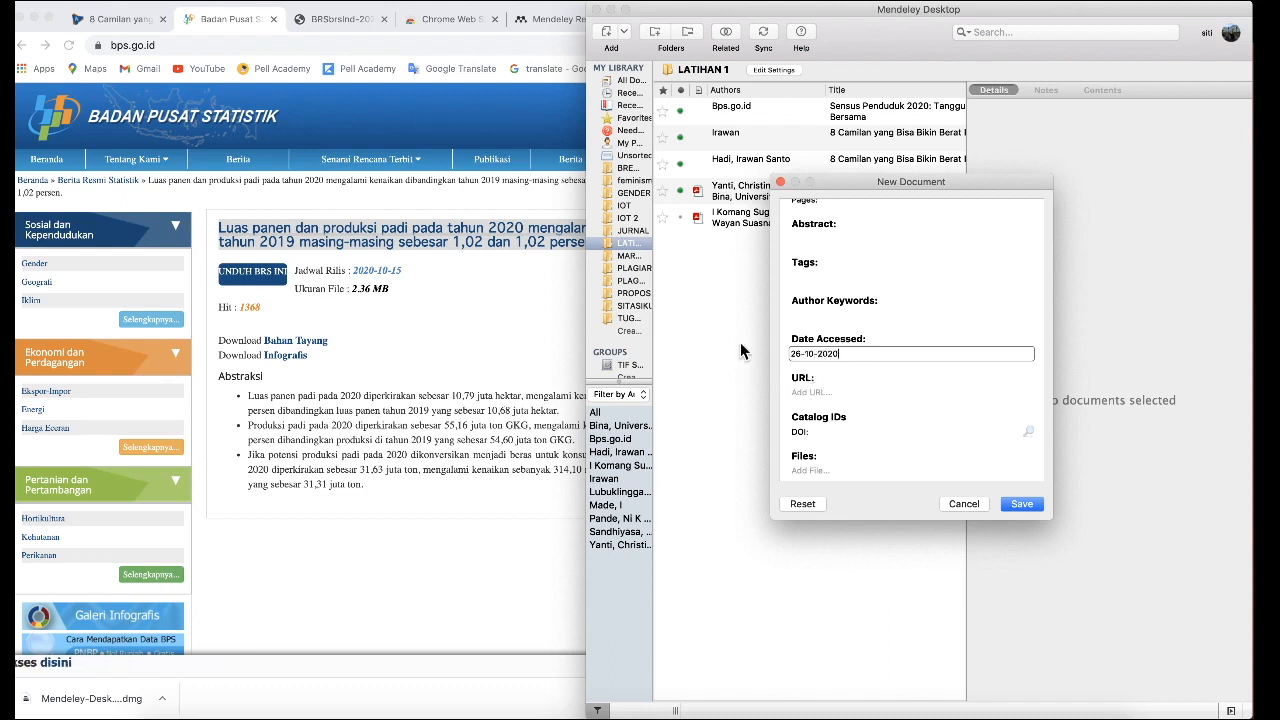
# - Copy the BPS press release page's full web address into the new entry's URL and save the entry
pyautogui.click(263, 50)
pyautogui.click(268, 46)
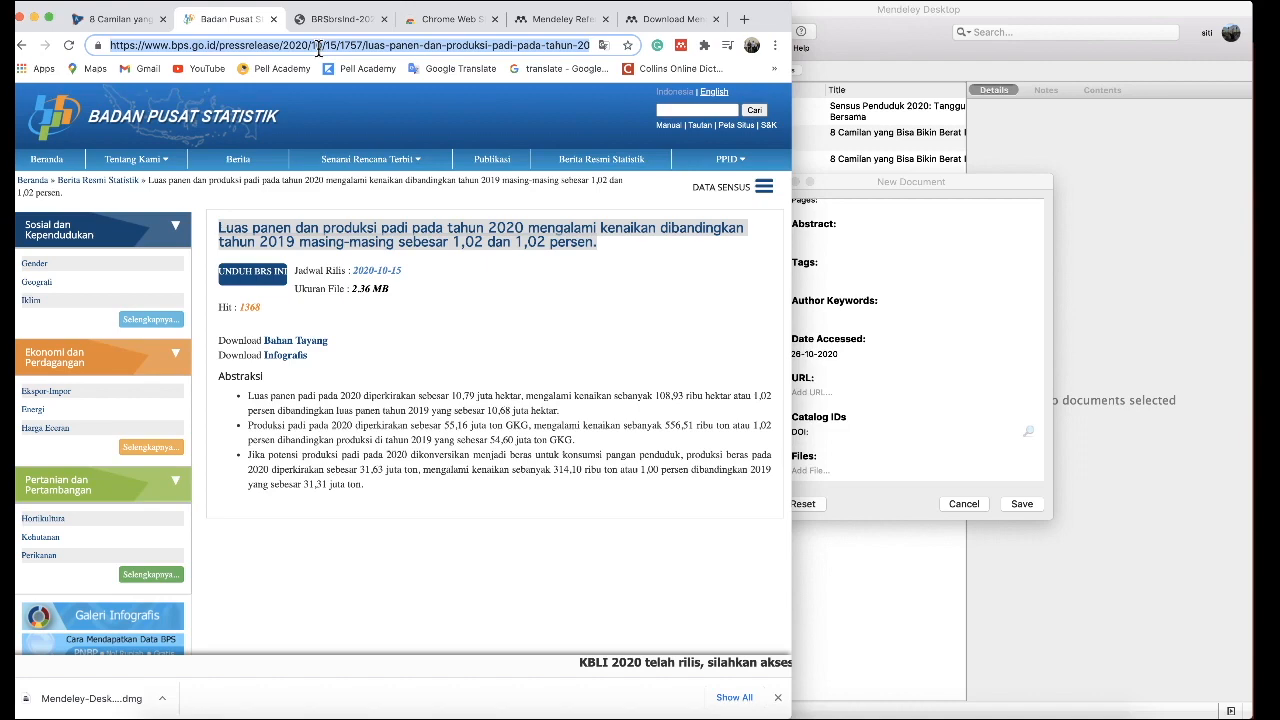
pyautogui.rightClick(319, 47)
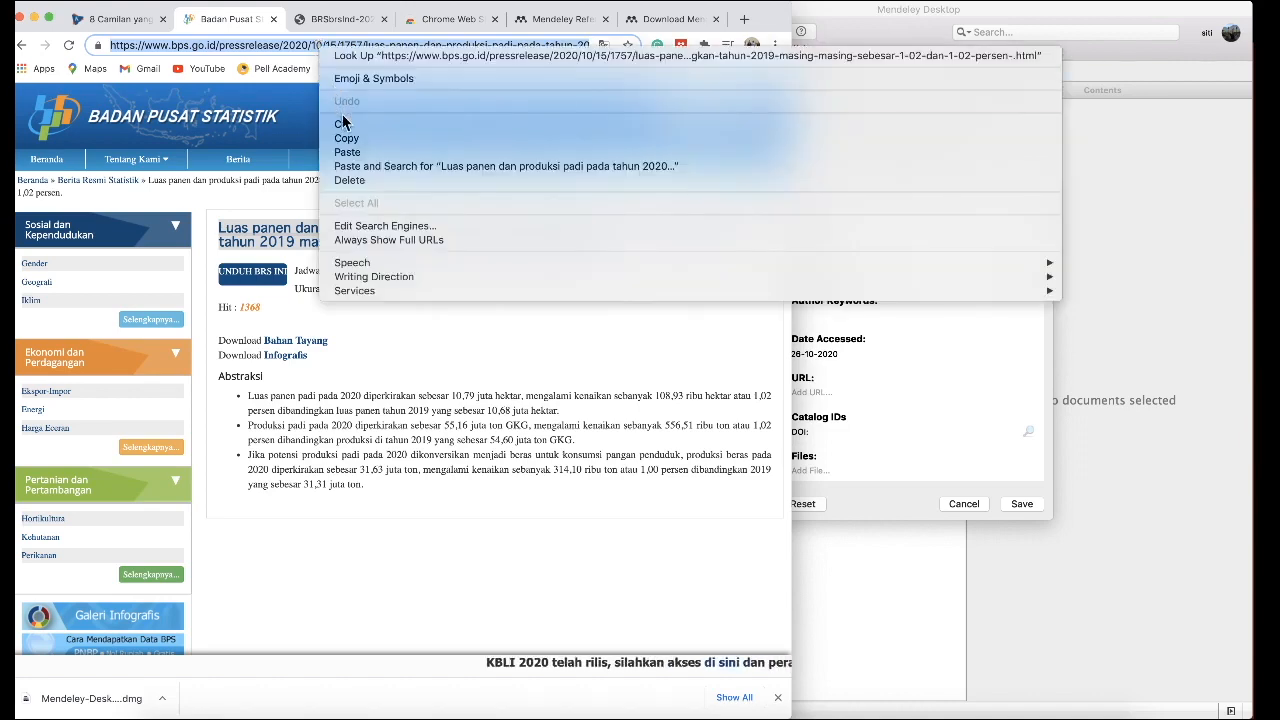
pyautogui.click(346, 139)
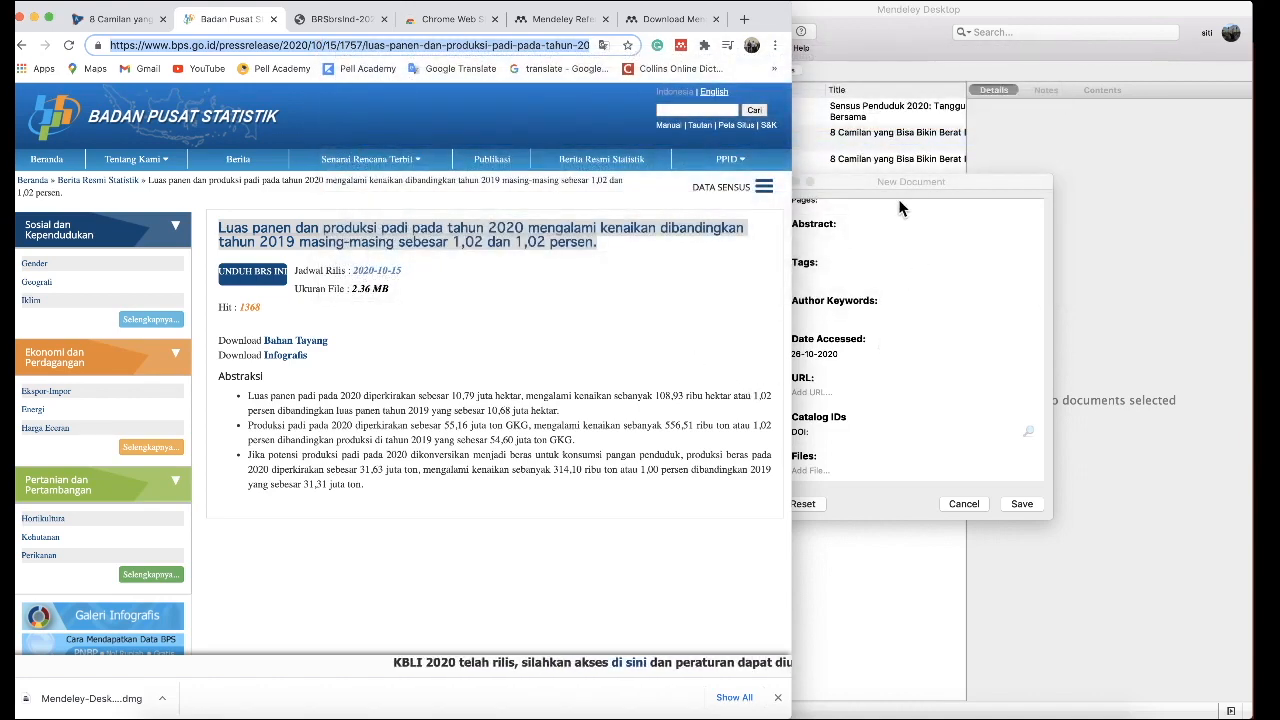
pyautogui.click(868, 180)
pyautogui.click(824, 392)
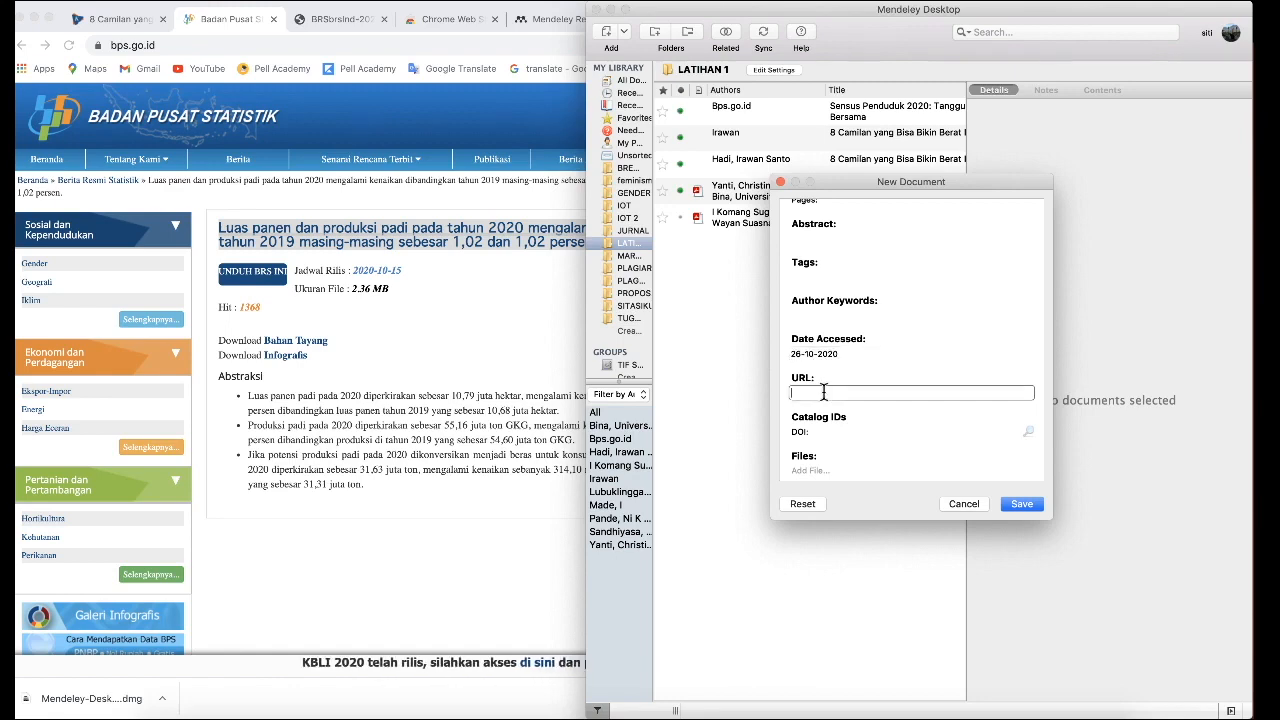
pyautogui.press('super+v')
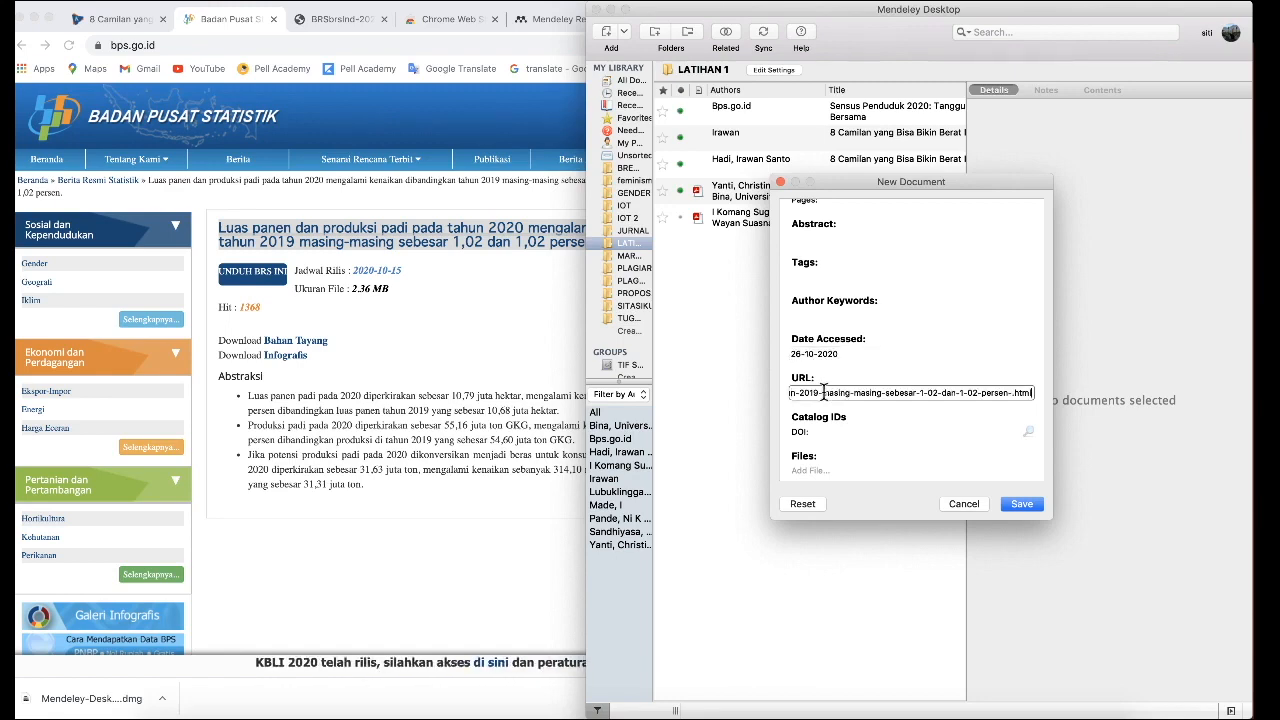
pyautogui.click(1022, 504)
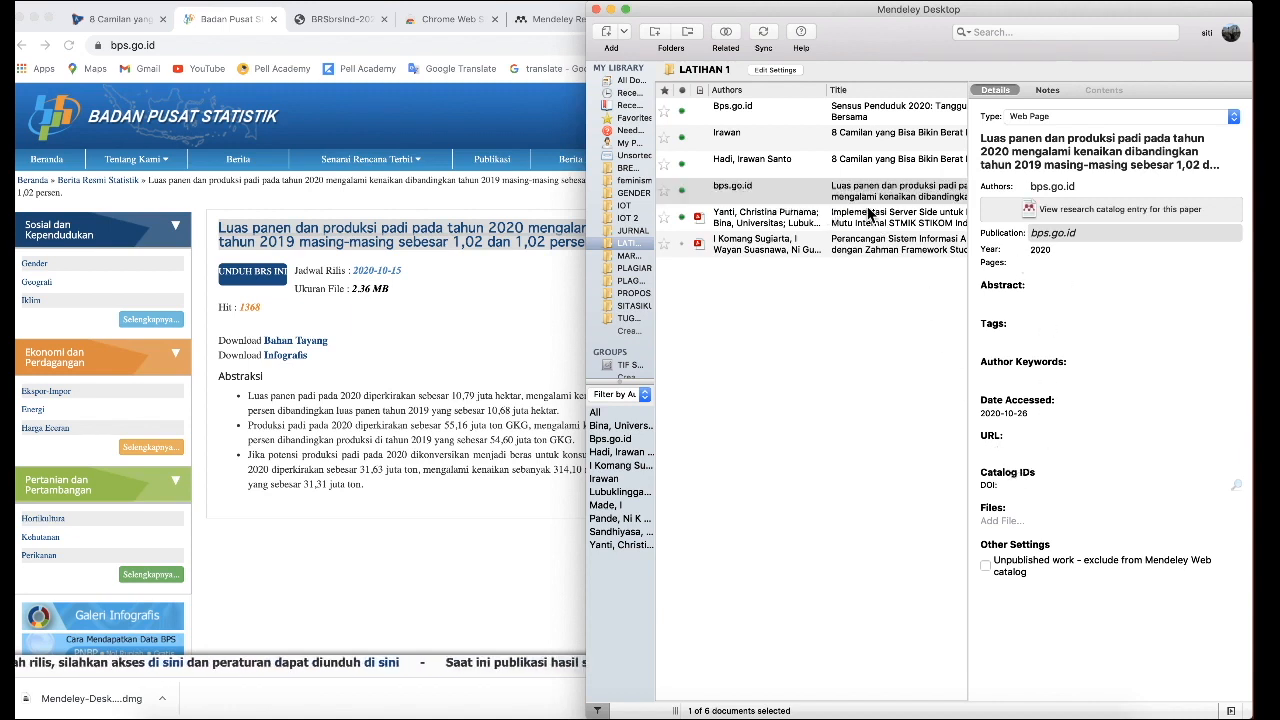
# - Add the copied BPS press release address as the URL in the saved rice harvest entry's details
pyautogui.hscroll(2, 922, 285)
pyautogui.click(1000, 448)
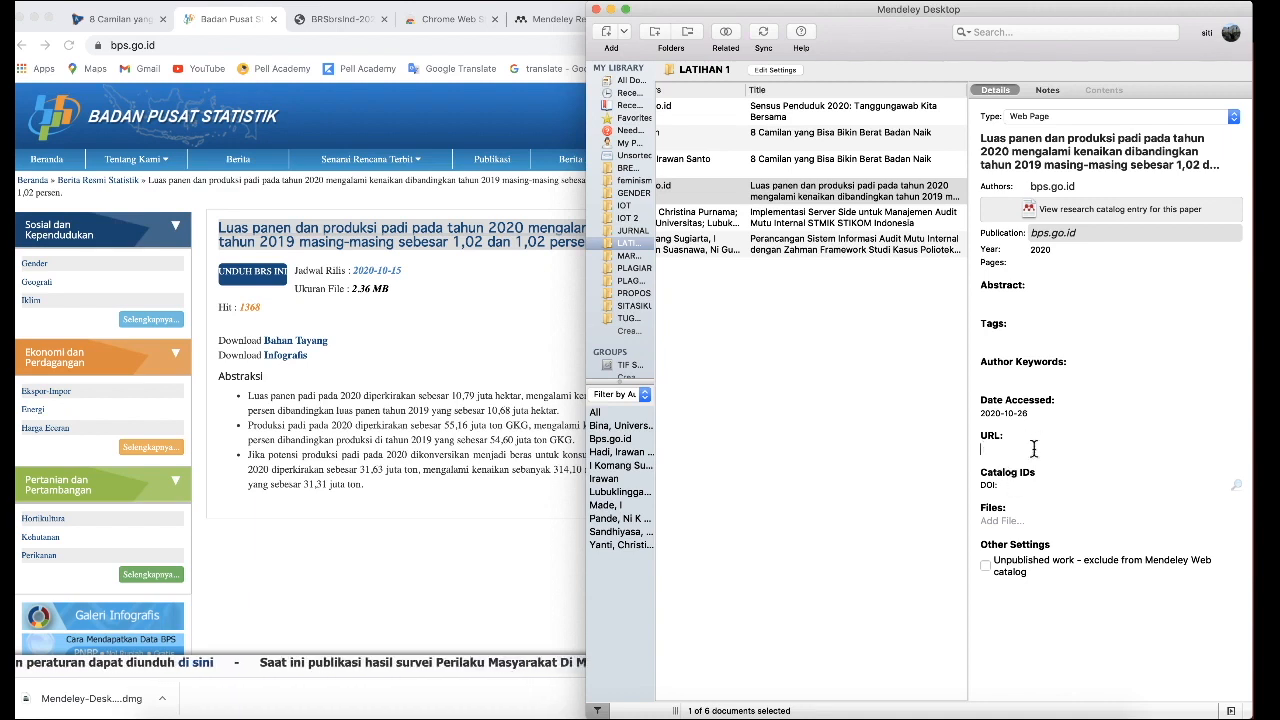
pyautogui.press('super+v')
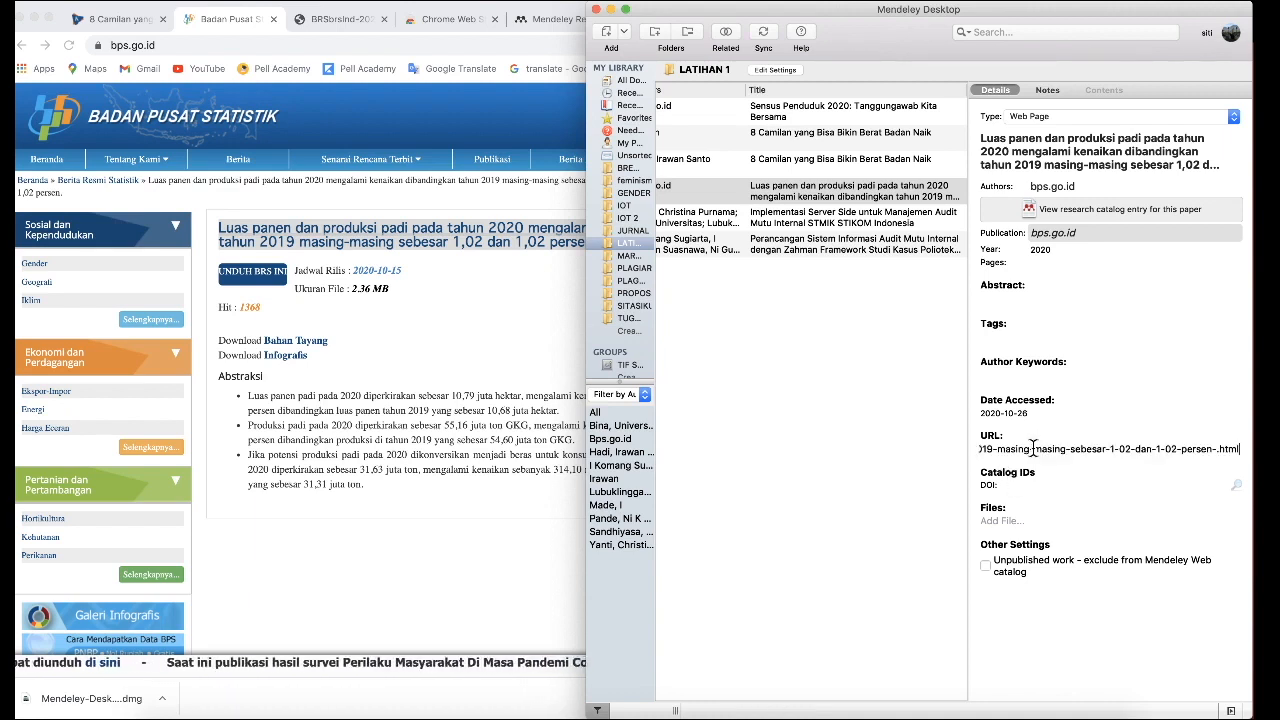
pyautogui.press('Return')
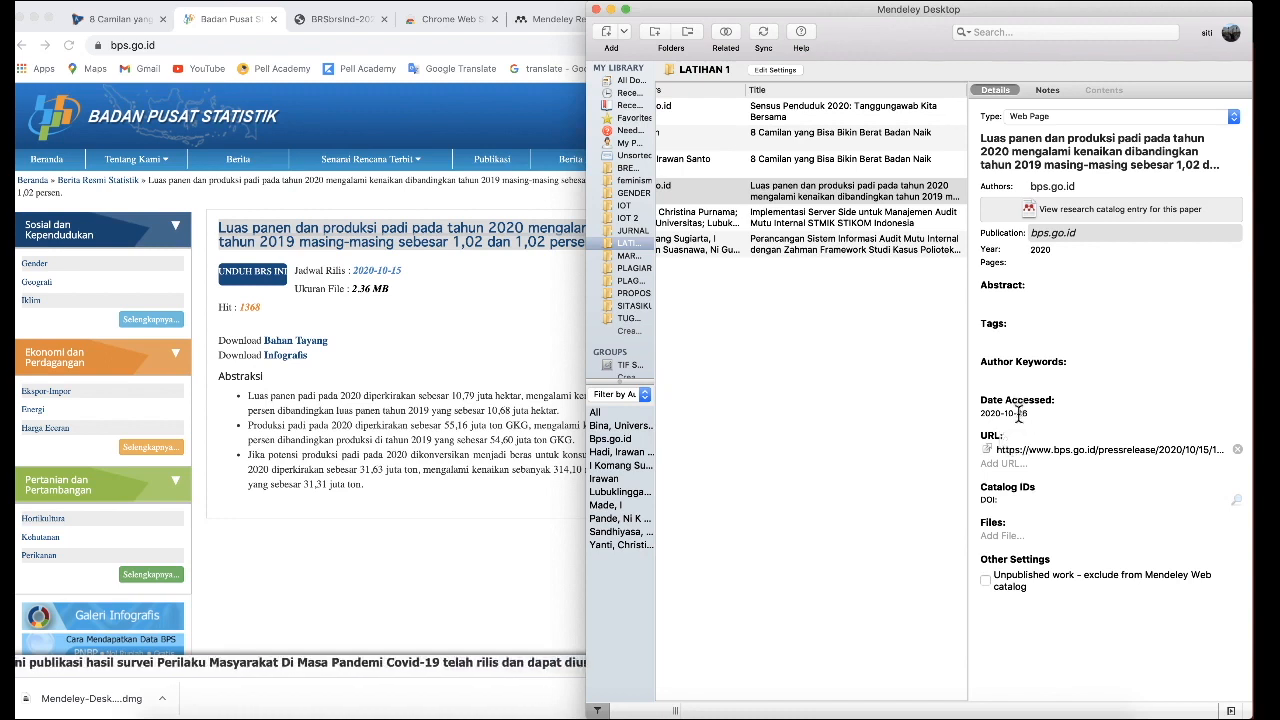
# - Switch to the Word document and cite the bps.go.id rice harvest entry after "membandingkan akurasi data," using Mendeley
pyautogui.click(797, 714)
pyautogui.scroll(8, 410, 312)
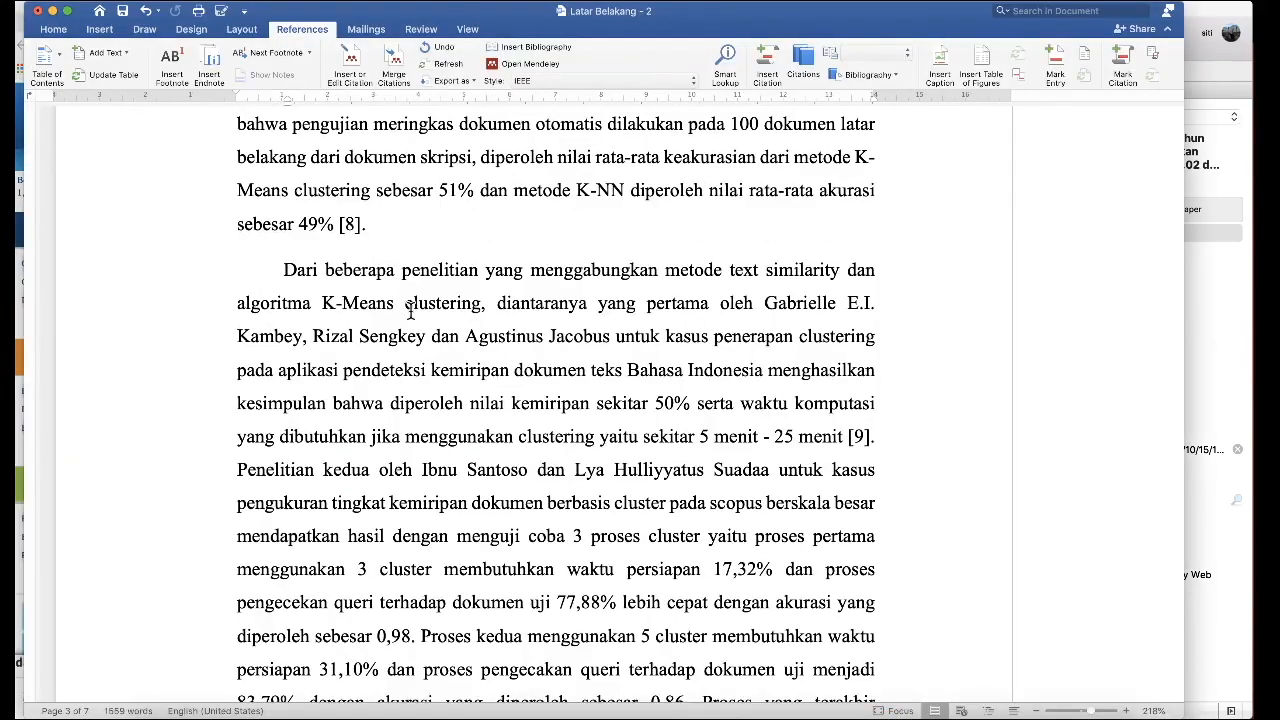
pyautogui.scroll(5, 490, 365)
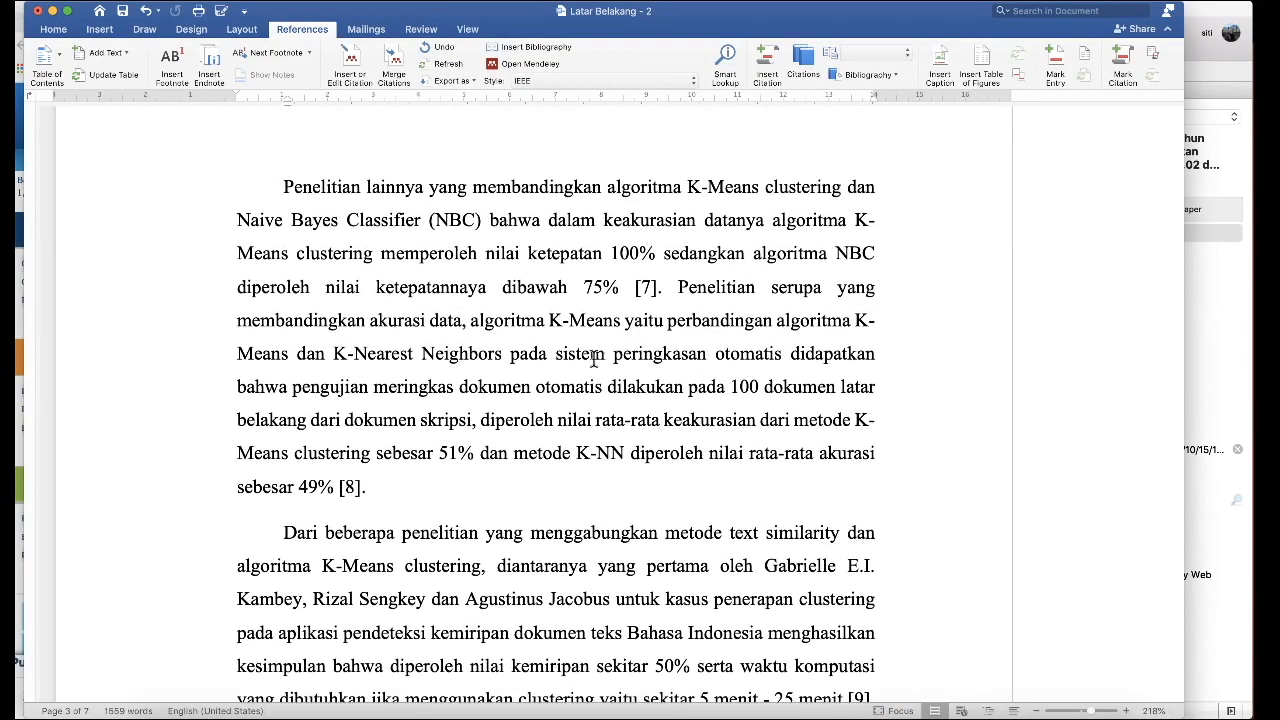
pyautogui.click(469, 320)
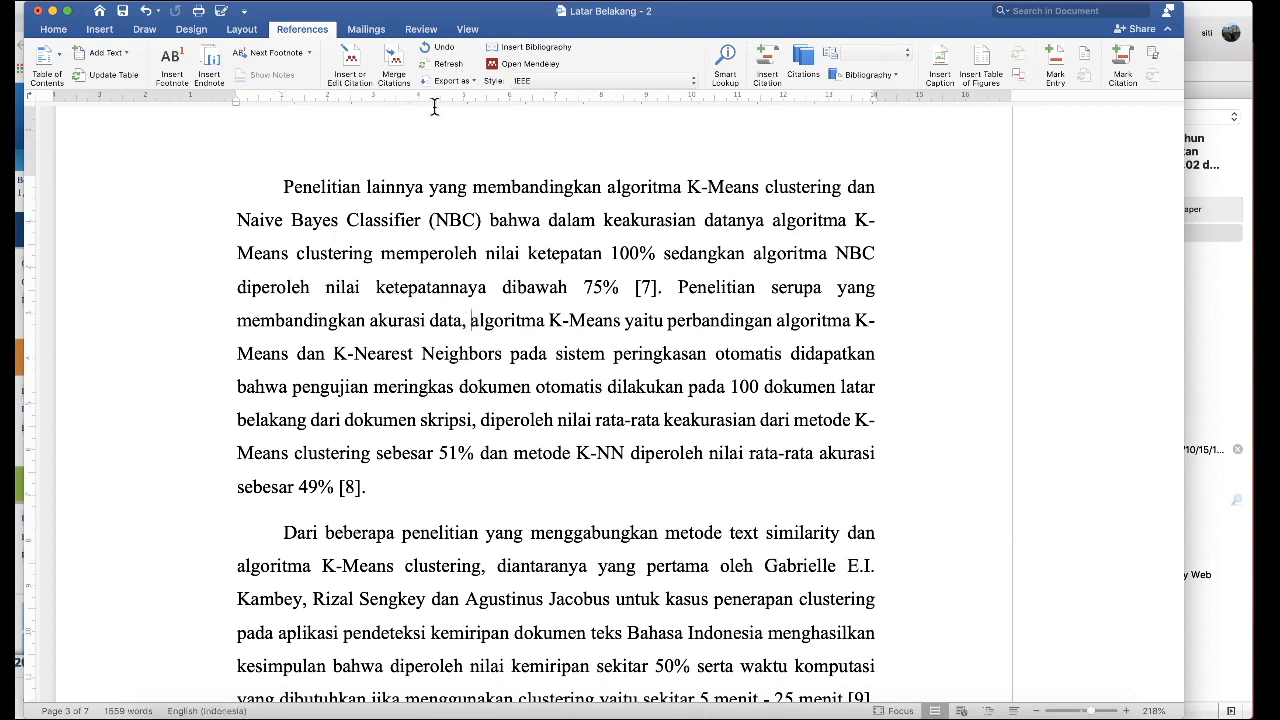
pyautogui.click(345, 60)
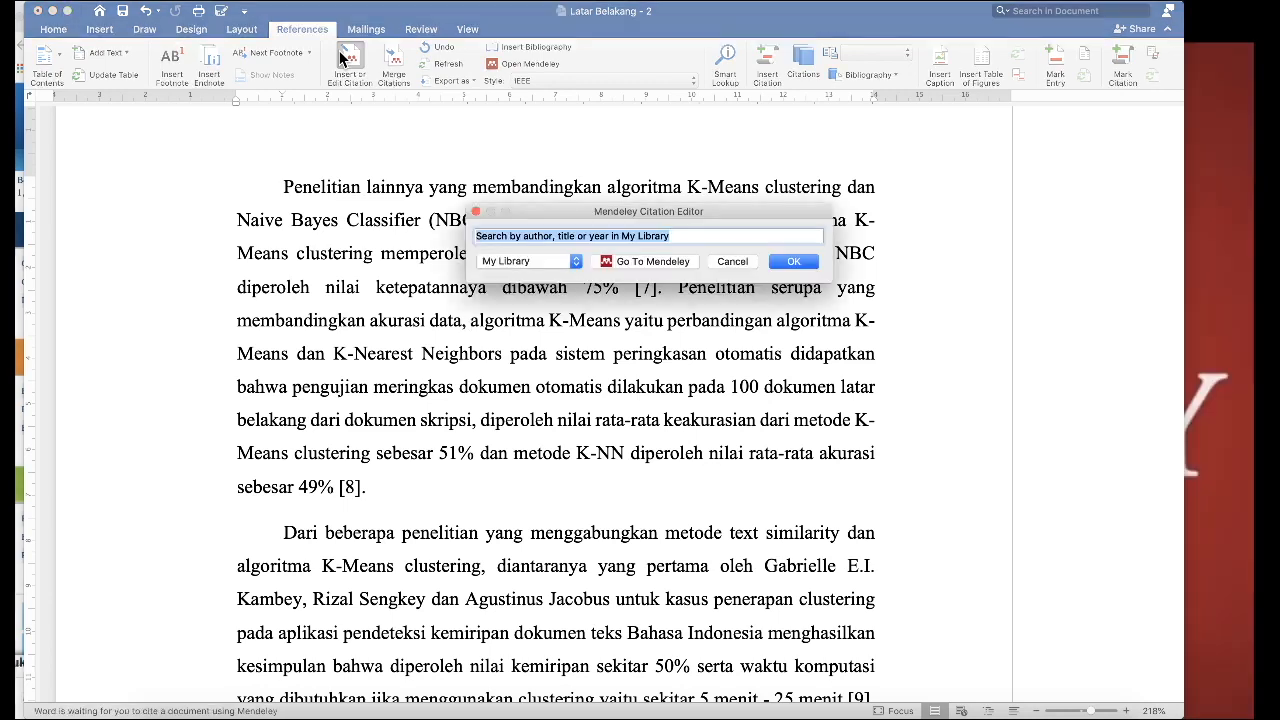
pyautogui.click(628, 262)
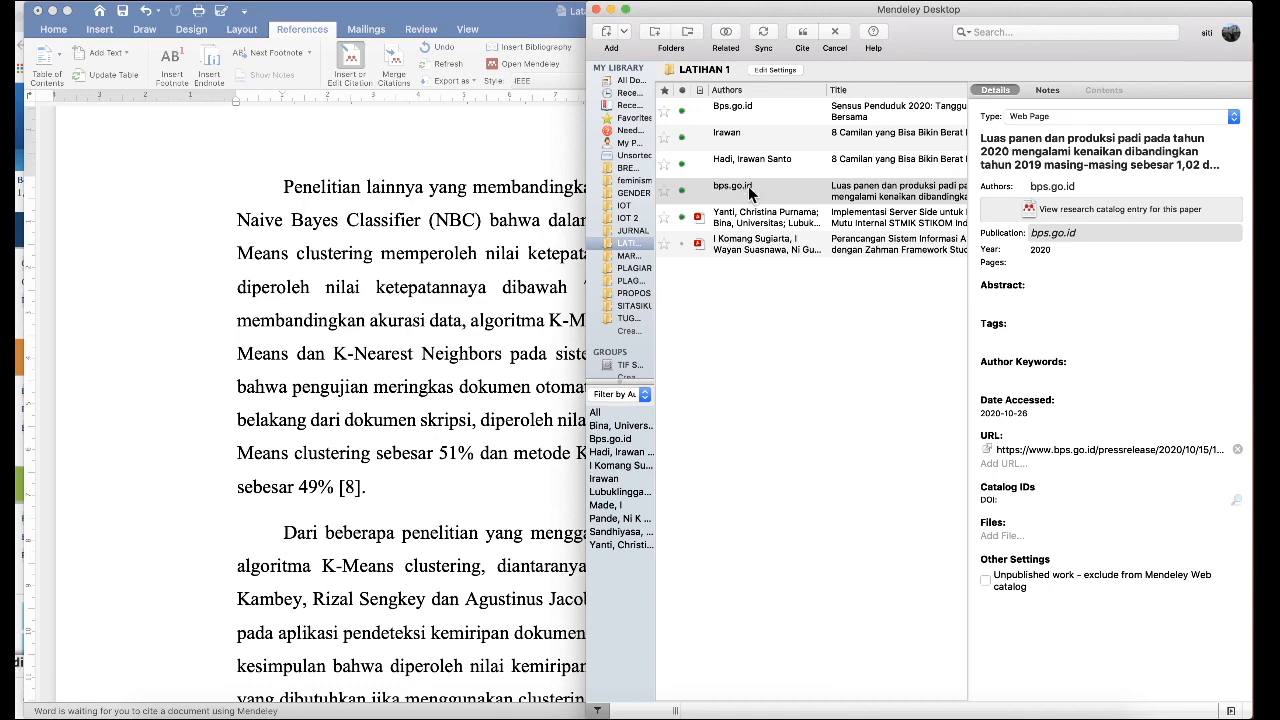
pyautogui.click(802, 36)
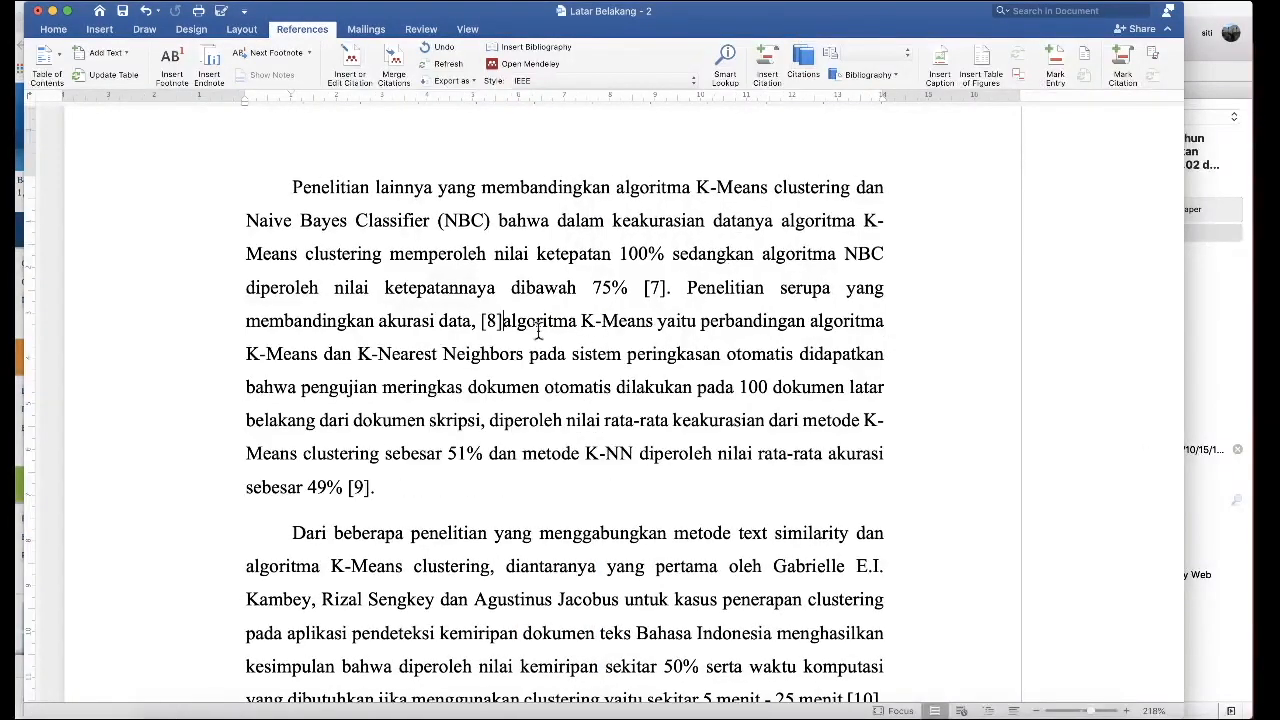
# - Find the bps.go.id rice harvest reference in the document's bibliography and examine its IEEE formatting
pyautogui.scroll(-20, 503, 323)
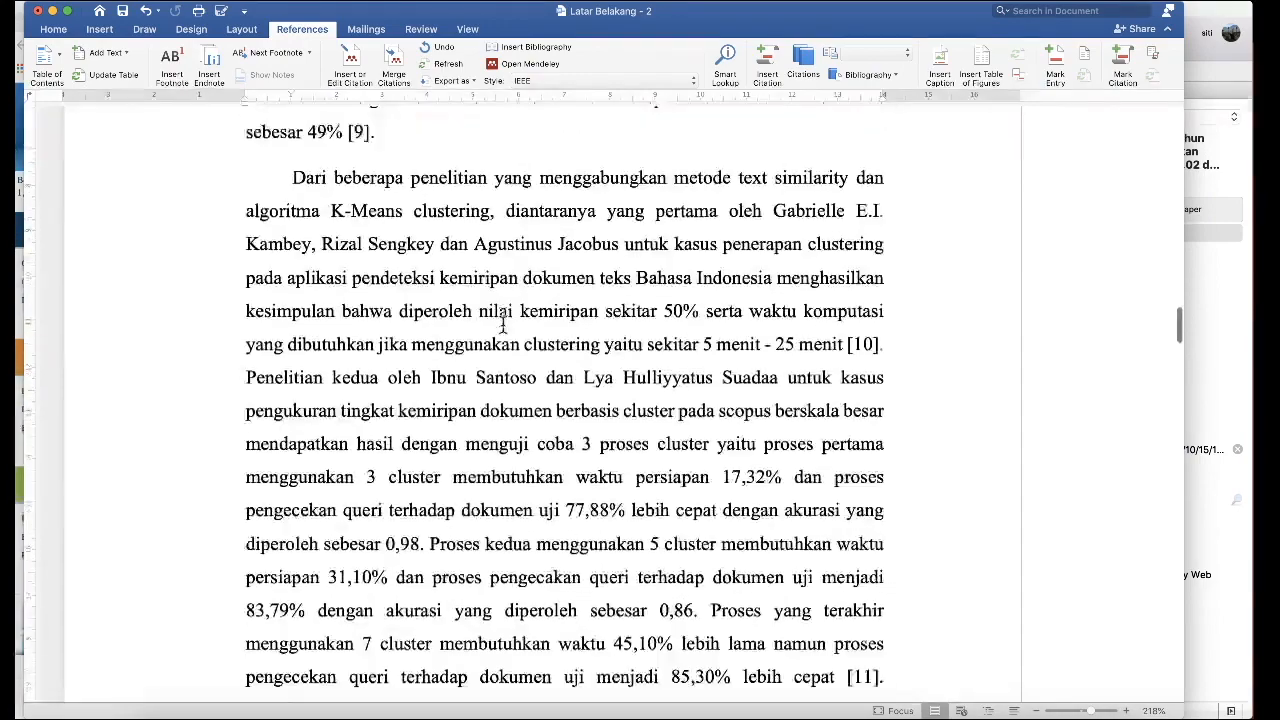
pyautogui.scroll(-8, 503, 323)
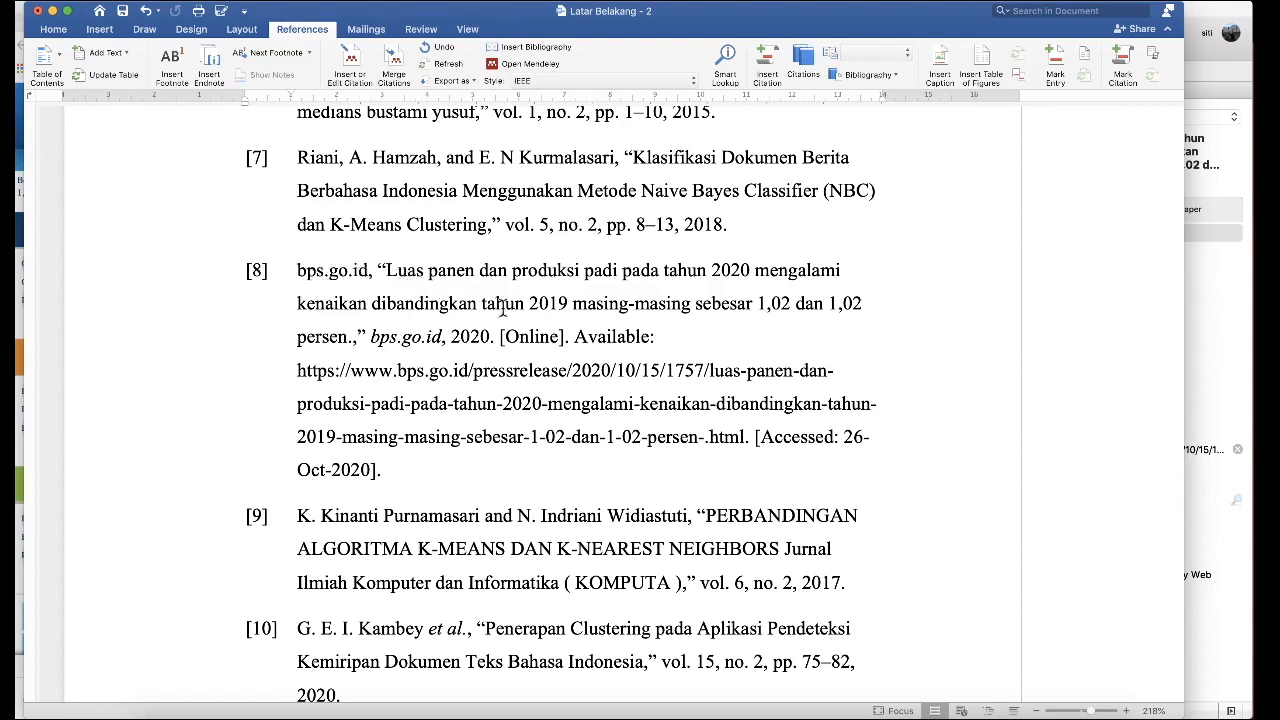
pyautogui.click(667, 400)
pyautogui.click(645, 327)
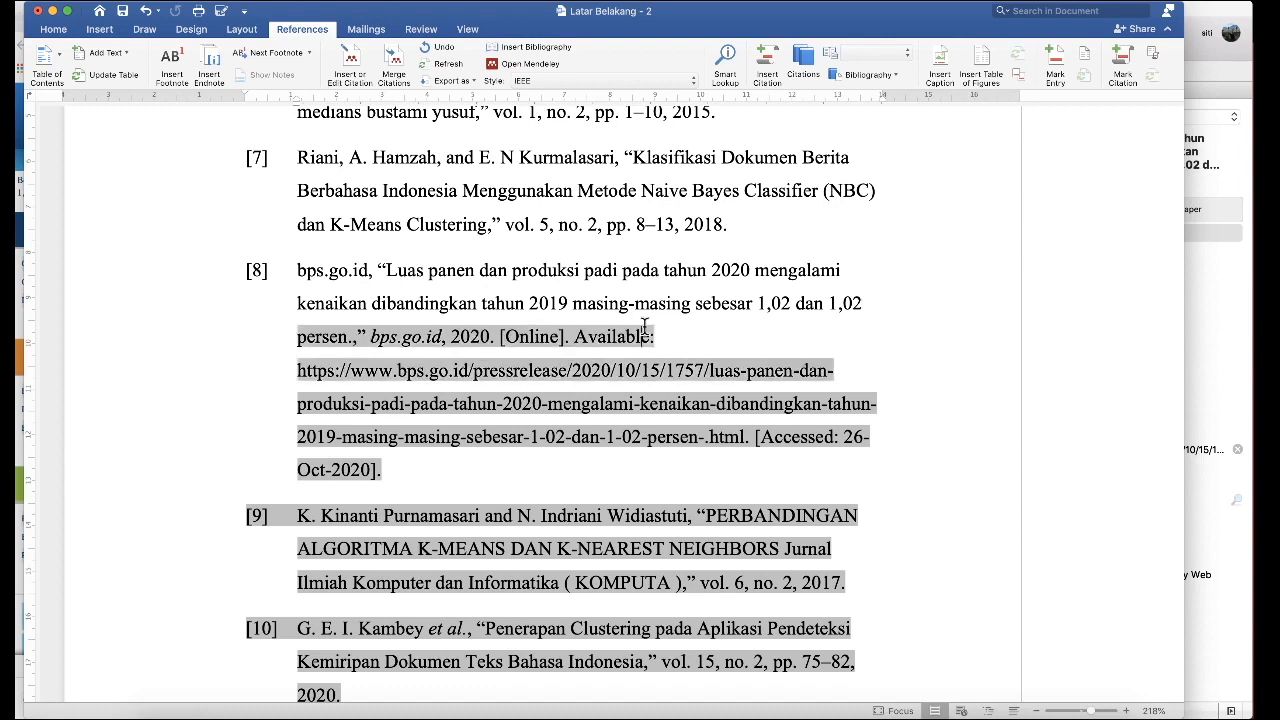
pyautogui.click(653, 298)
pyautogui.click(639, 264)
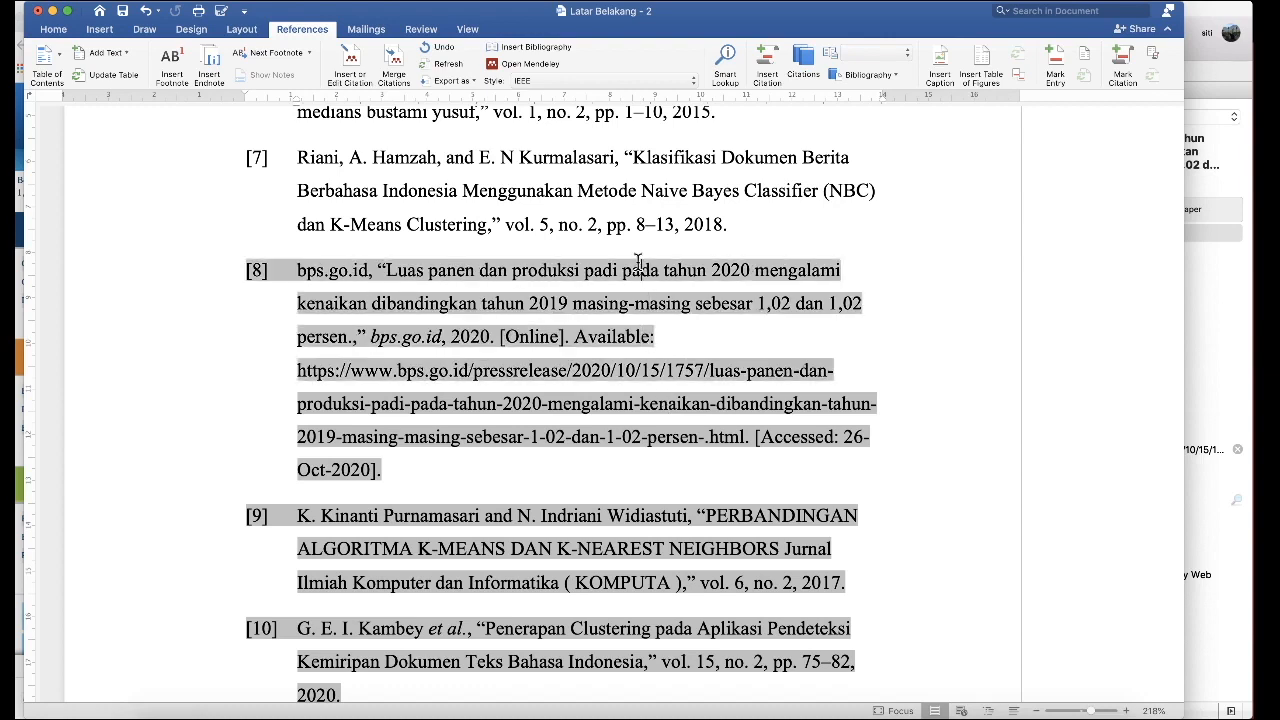